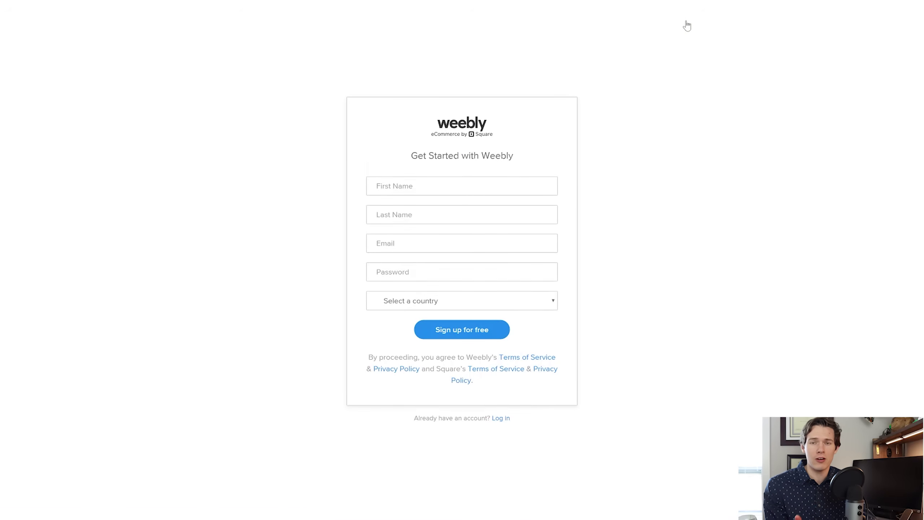
Submit the free sign-up form and choose to create a website without an online store
{"action": "left_click", "coordinate": [456, 330]}
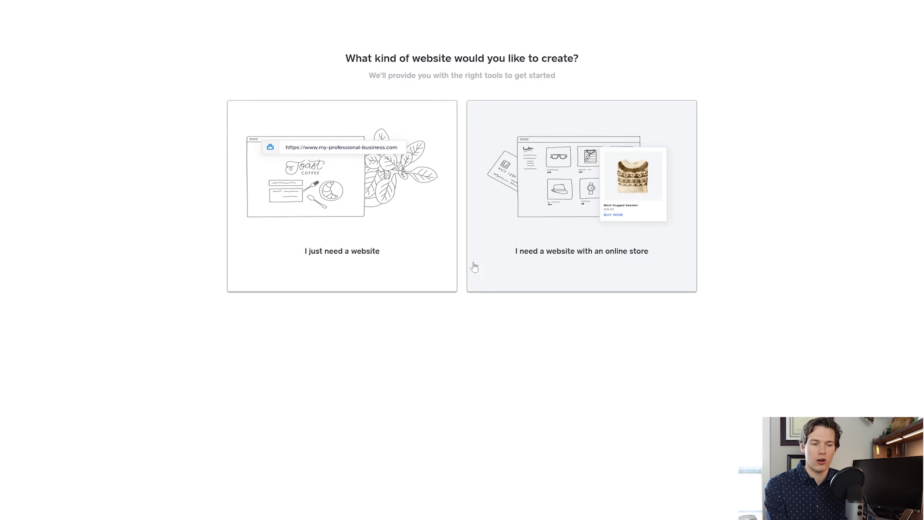
{"action": "left_click", "coordinate": [356, 252]}
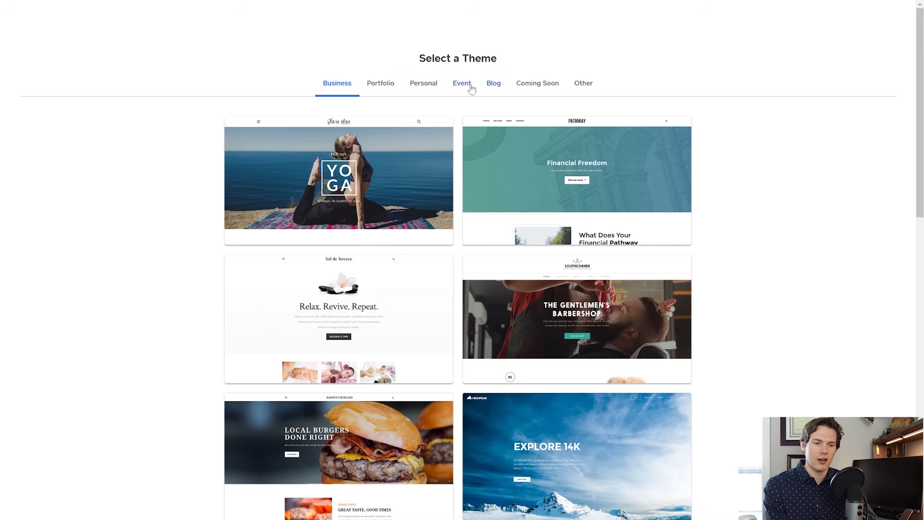
Browse the Blog themes and open the preview of the "Delicious" homegrown recipes theme
{"action": "left_click", "coordinate": [494, 86]}
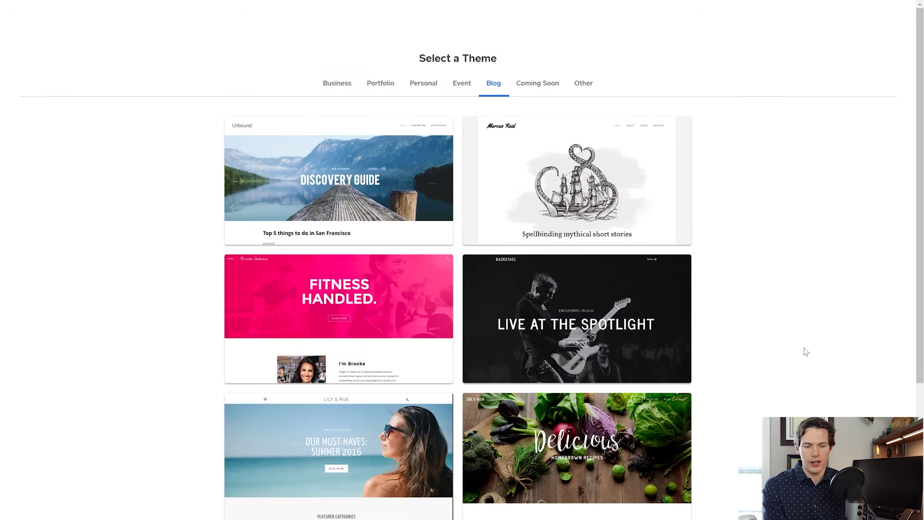
{"action": "scroll", "coordinate": [804, 351], "scroll_direction": "down", "scroll_amount": 5}
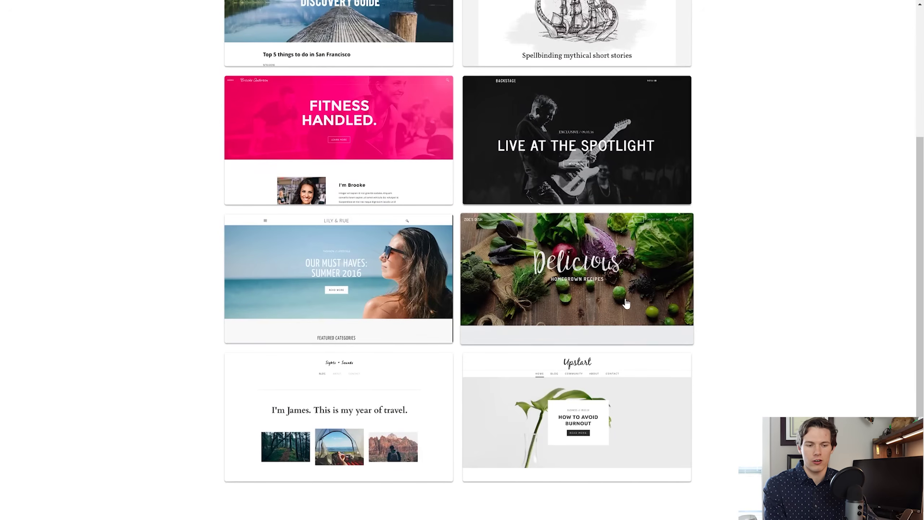
{"action": "left_click", "coordinate": [625, 297]}
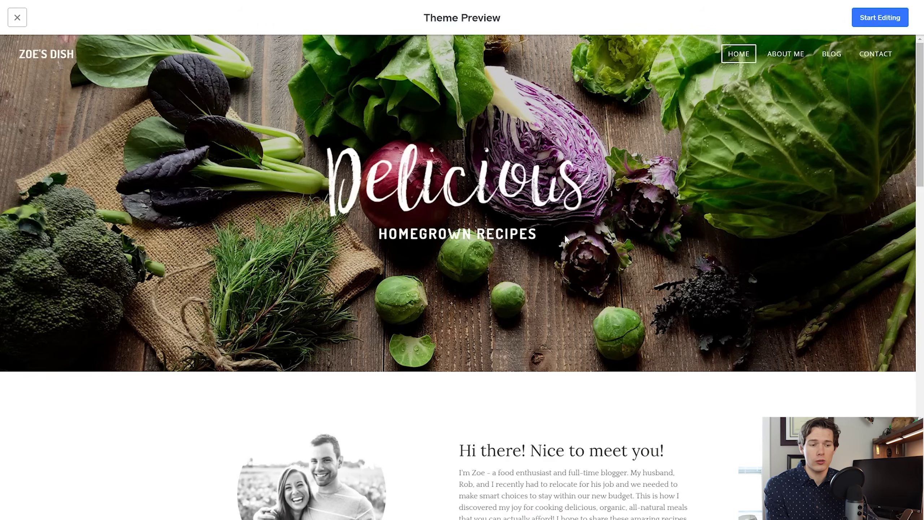
Review the theme's Home, About Me, Blog and Contact pages, and start editing a site with this theme
{"action": "scroll", "coordinate": [635, 375], "scroll_direction": "down", "scroll_amount": 7}
{"action": "scroll", "coordinate": [635, 375], "scroll_direction": "down", "scroll_amount": 12}
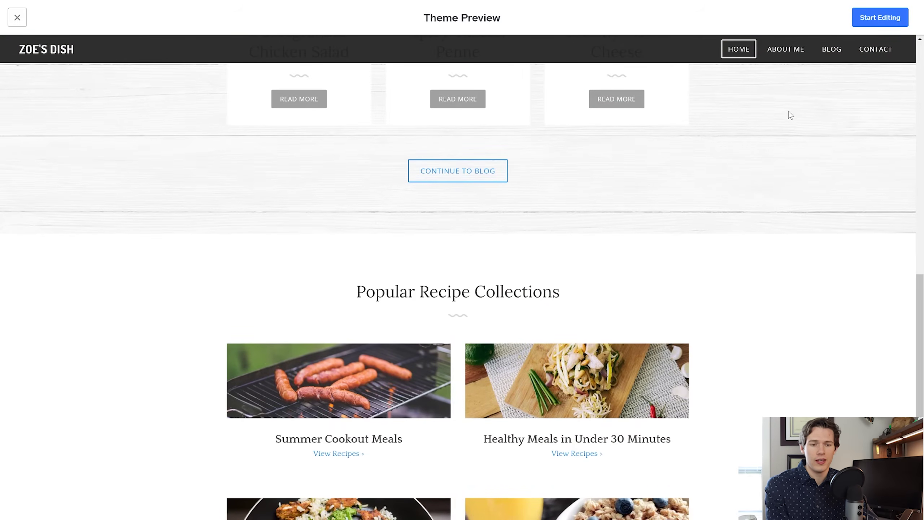
{"action": "left_click", "coordinate": [785, 48]}
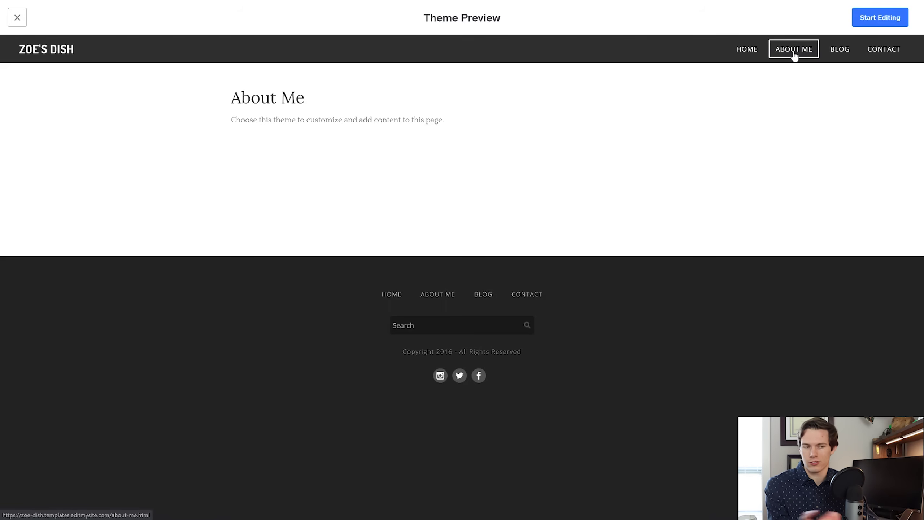
{"action": "left_click", "coordinate": [835, 55]}
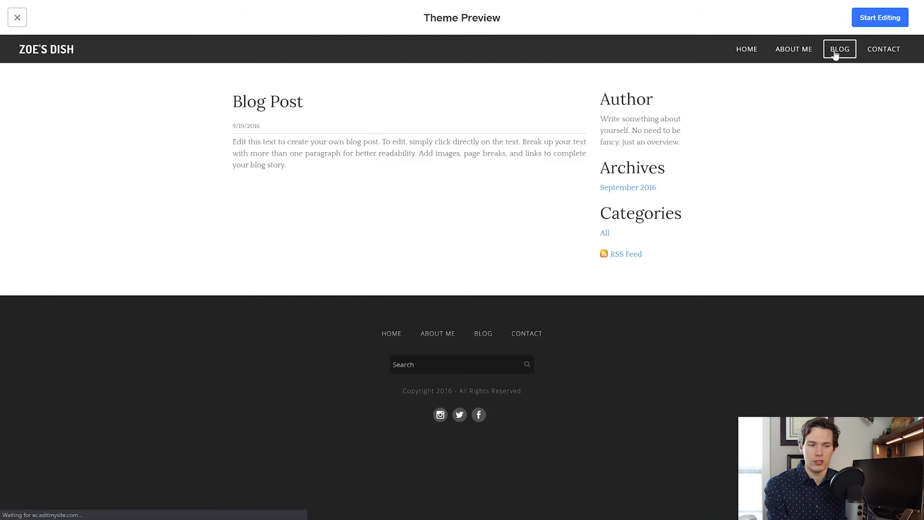
{"action": "left_click", "coordinate": [886, 55]}
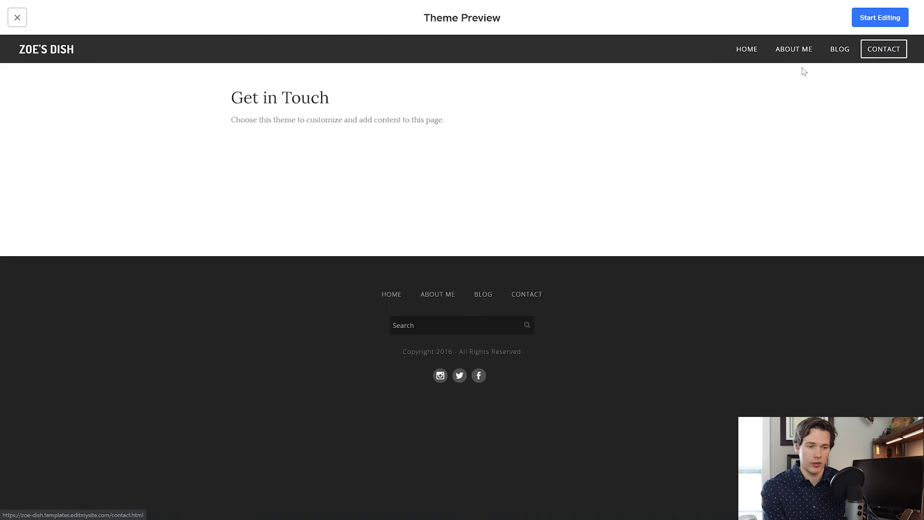
{"action": "left_click", "coordinate": [746, 54]}
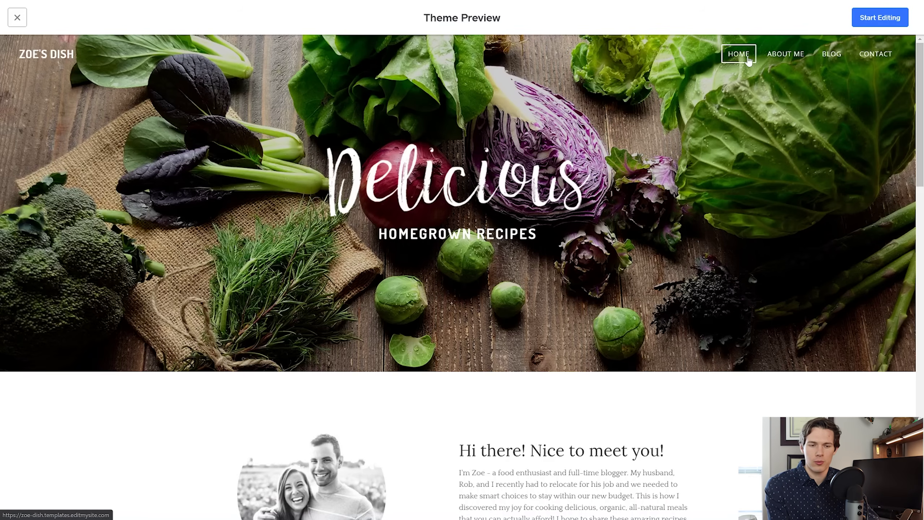
{"action": "left_click", "coordinate": [882, 22]}
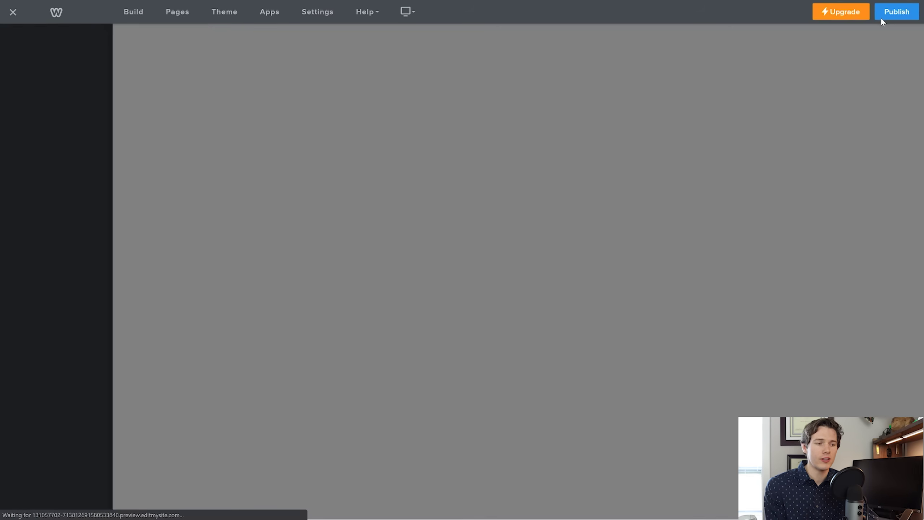
Search for a custom .com domain containing the owner's name and choose the exactly matching professional domain
{"action": "left_click", "coordinate": [882, 18]}
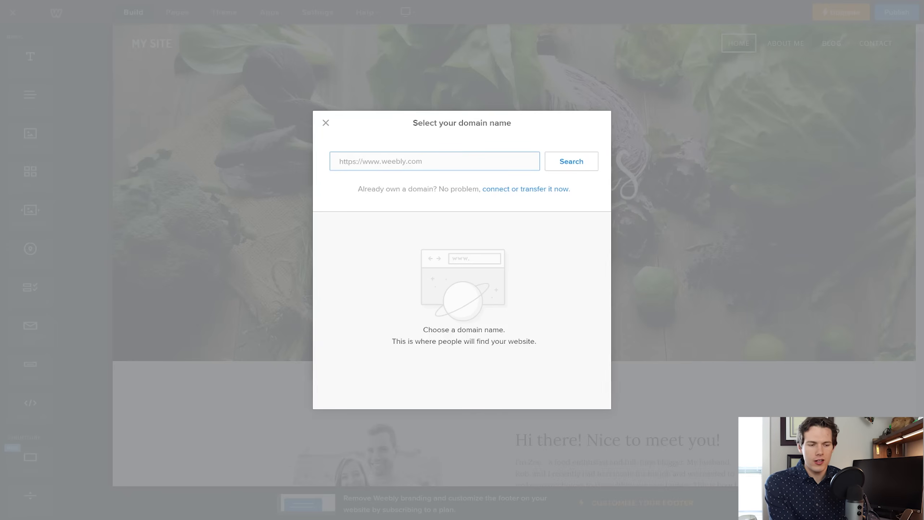
{"action": "type", "text": "mike"}
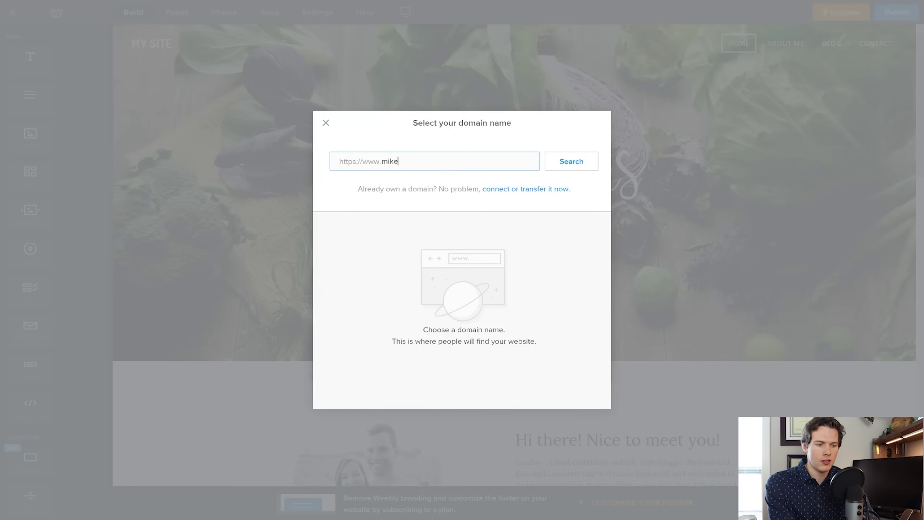
{"action": "type", "text": "obrieniscool.com"}
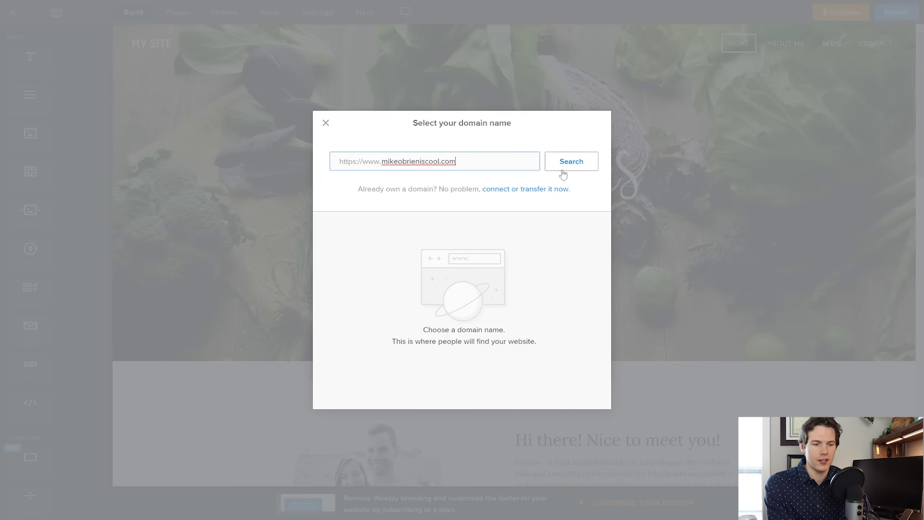
{"action": "left_click", "coordinate": [576, 167]}
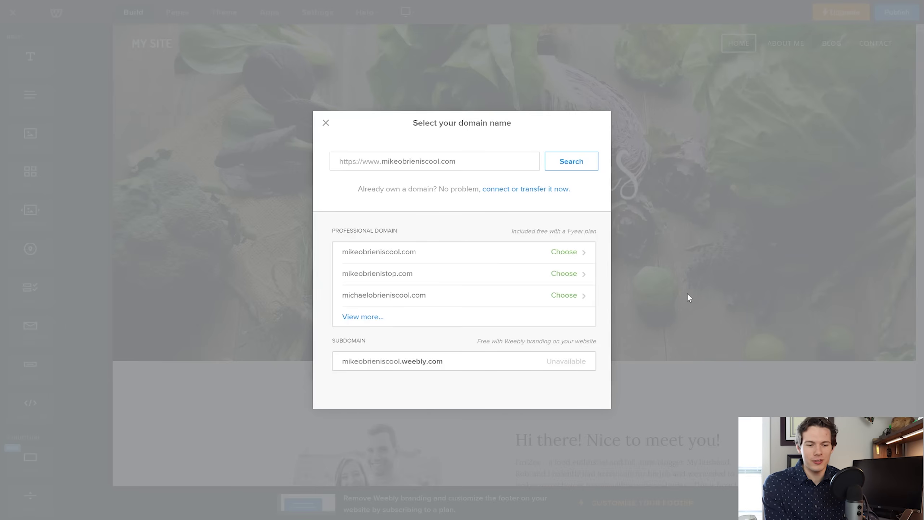
{"action": "left_click", "coordinate": [450, 258]}
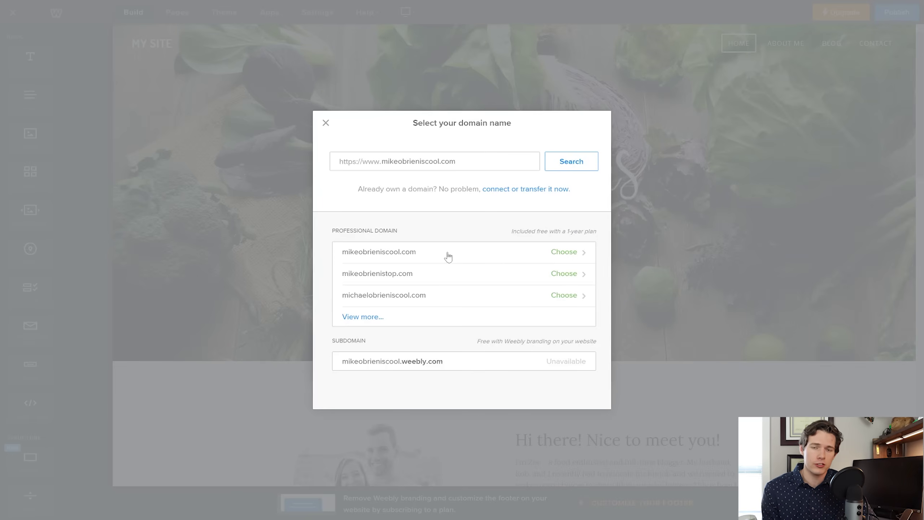
{"action": "left_click", "coordinate": [453, 257]}
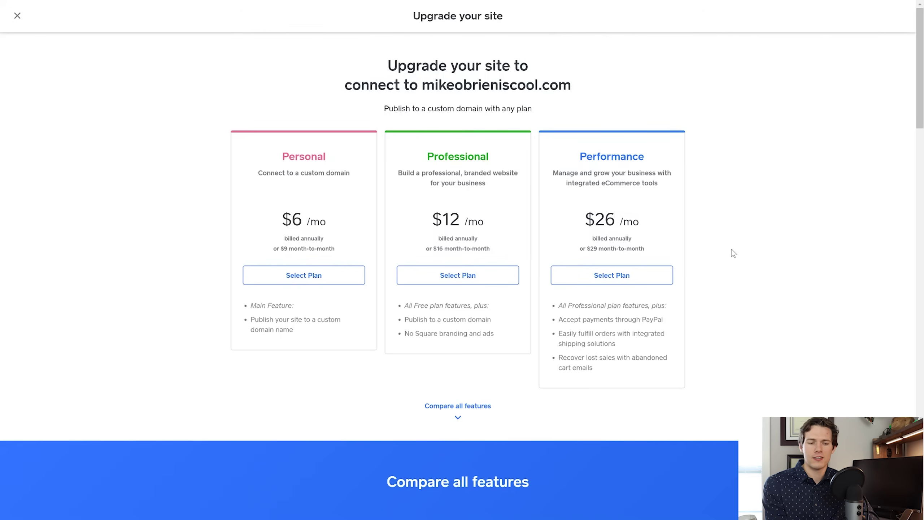
Compare the features of all upgrade plans and select the Professional plan with a 1 month term
{"action": "scroll", "coordinate": [731, 249], "scroll_direction": "down", "scroll_amount": 1}
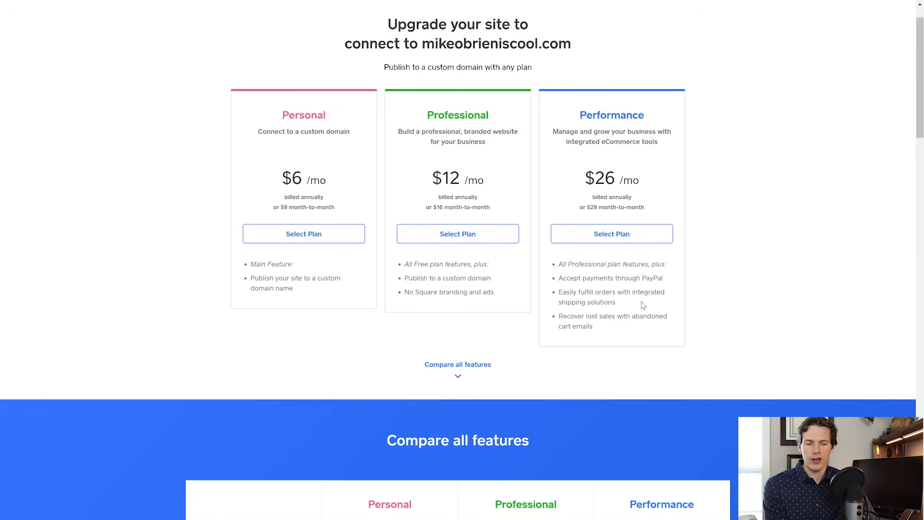
{"action": "left_click", "coordinate": [458, 371]}
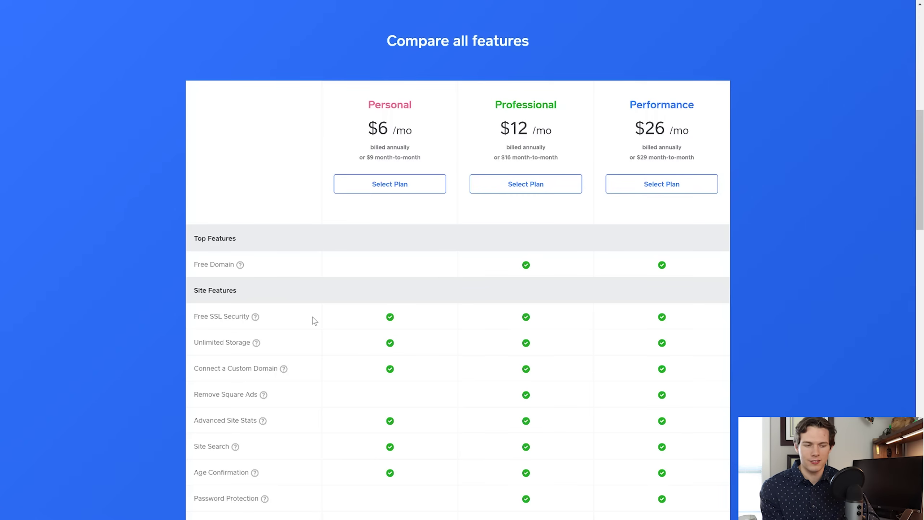
{"action": "scroll", "coordinate": [315, 321], "scroll_direction": "down", "scroll_amount": 3}
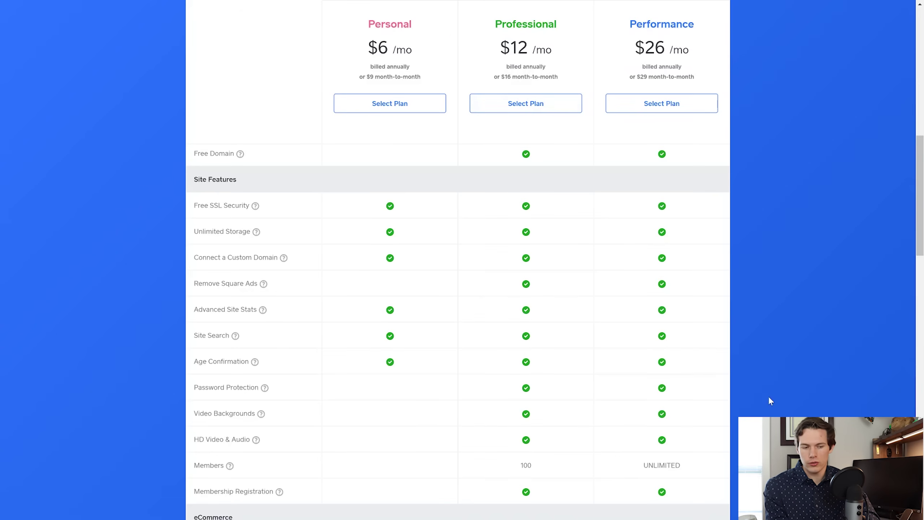
{"action": "scroll", "coordinate": [767, 396], "scroll_direction": "down", "scroll_amount": 3}
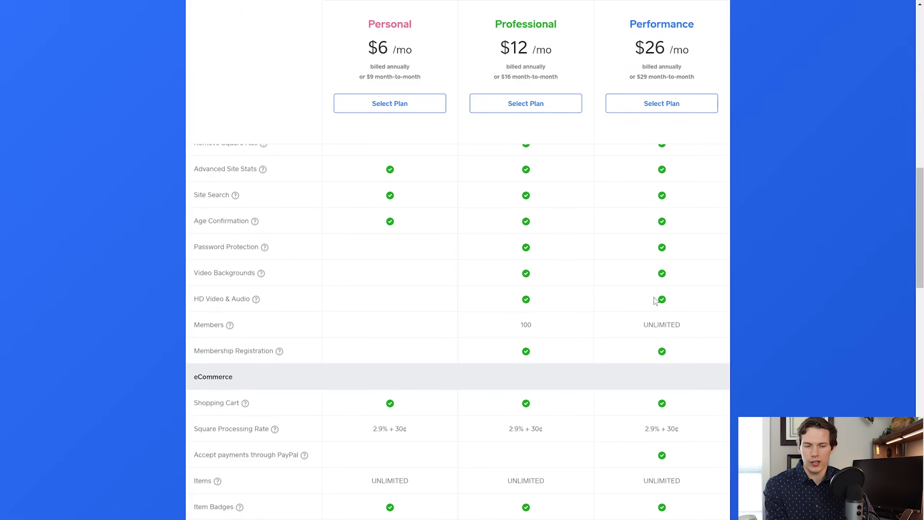
{"action": "scroll", "coordinate": [666, 340], "scroll_direction": "down", "scroll_amount": 1}
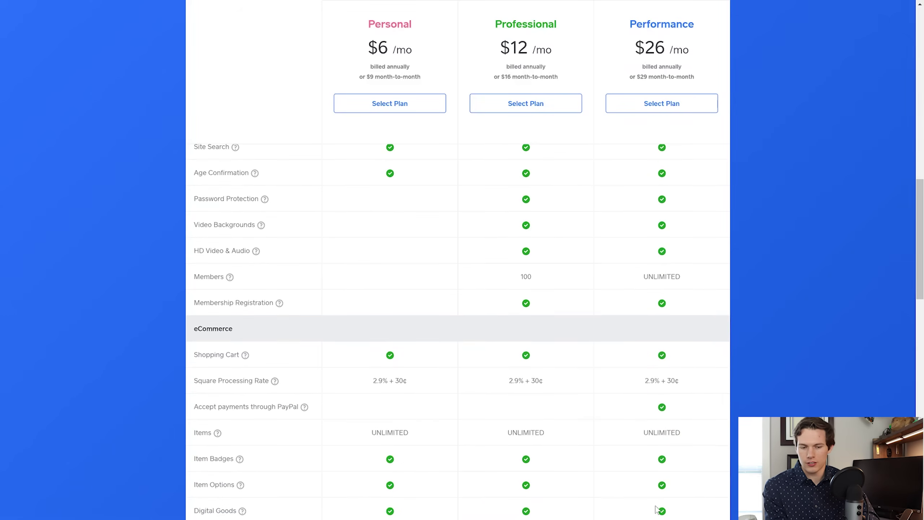
{"action": "scroll", "coordinate": [752, 264], "scroll_direction": "up", "scroll_amount": 15}
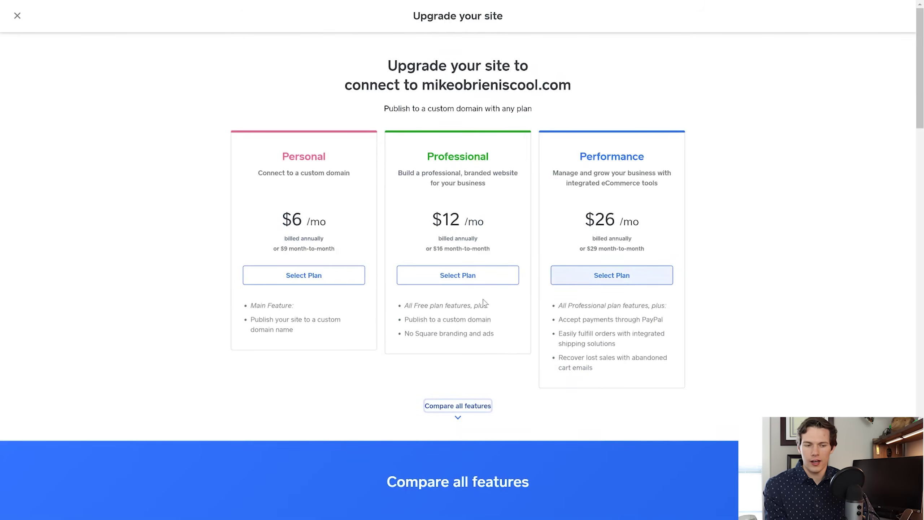
{"action": "left_click", "coordinate": [455, 273]}
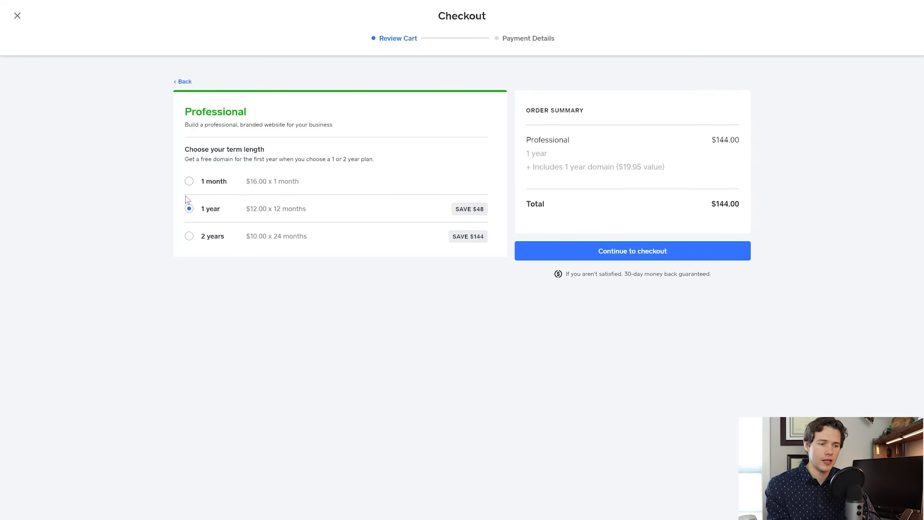
{"action": "left_click", "coordinate": [189, 181]}
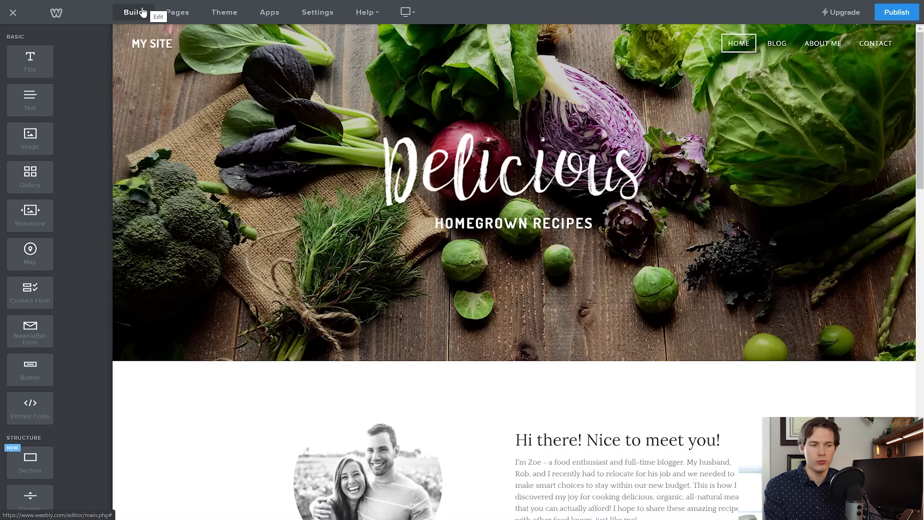
View the Blog page's settings and return to the list of site pages
{"action": "left_click", "coordinate": [188, 17]}
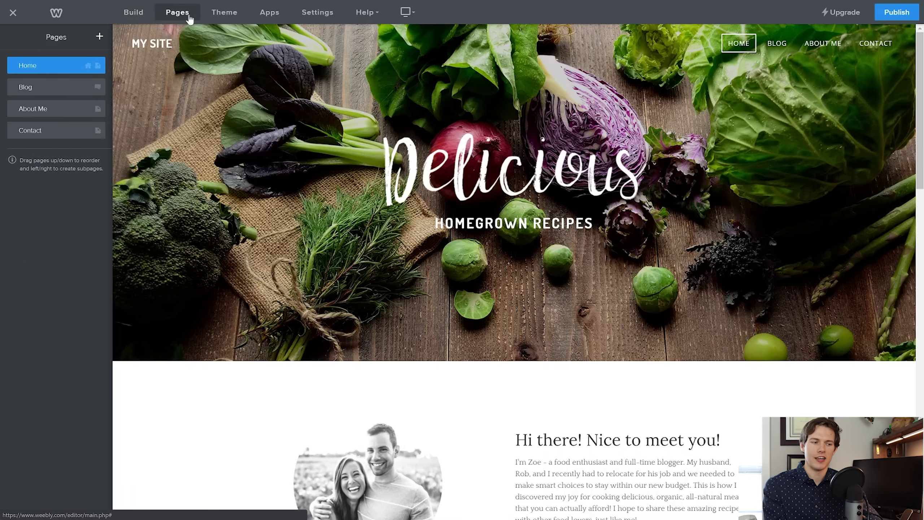
{"action": "left_click", "coordinate": [49, 94]}
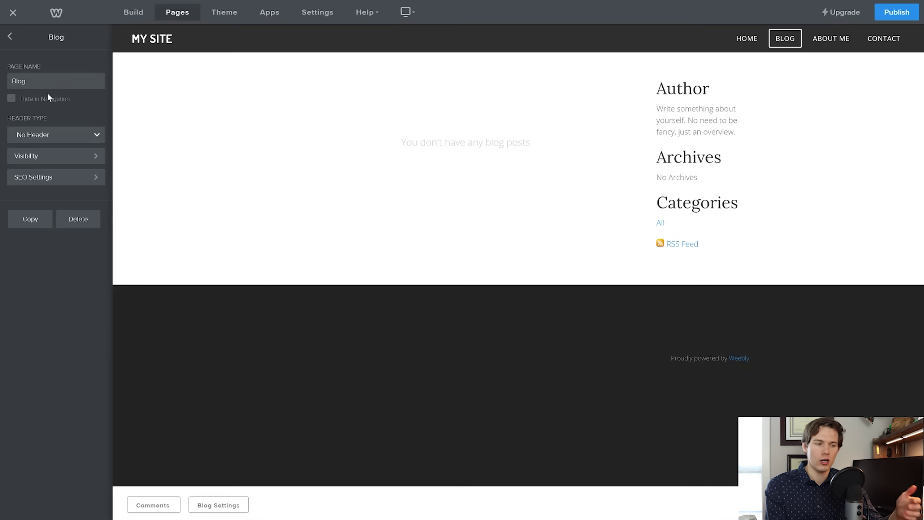
{"action": "left_click", "coordinate": [10, 36]}
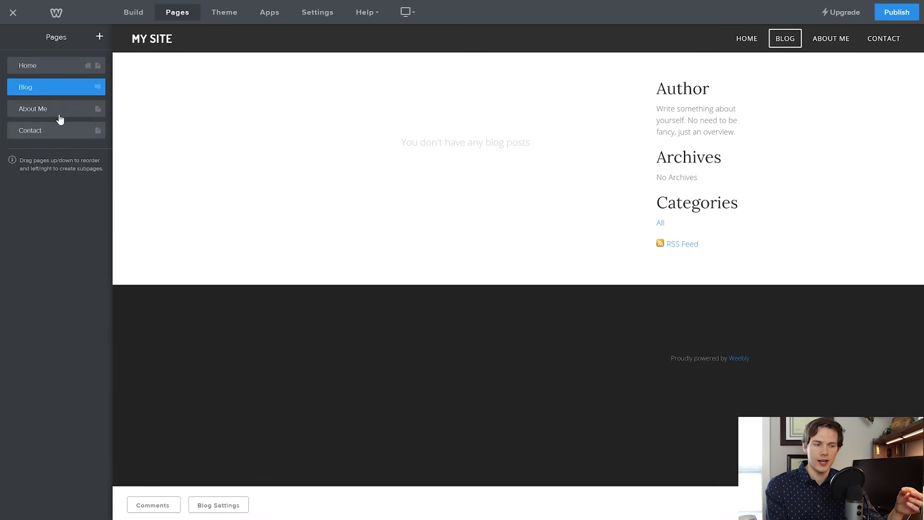
Rename the About Me page to "About" followed by the owner's first name
{"action": "left_click", "coordinate": [56, 111]}
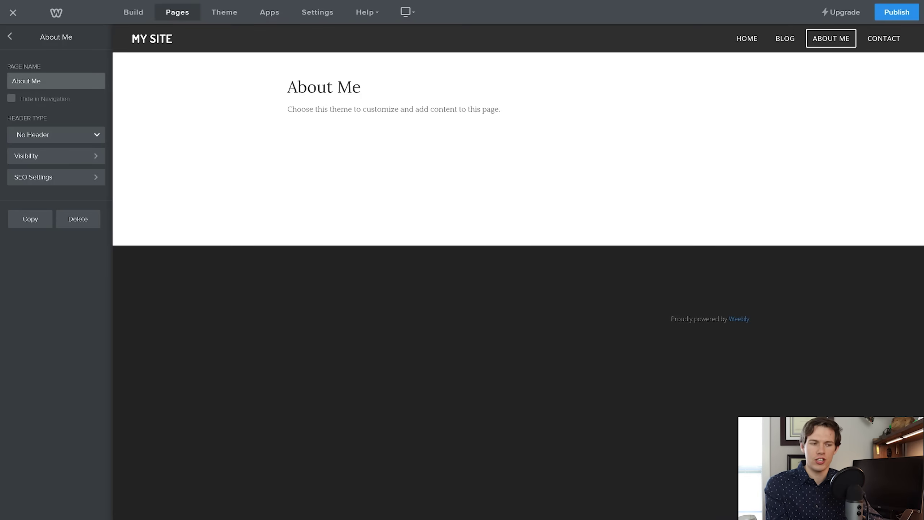
{"action": "key", "text": "BackSpace"}
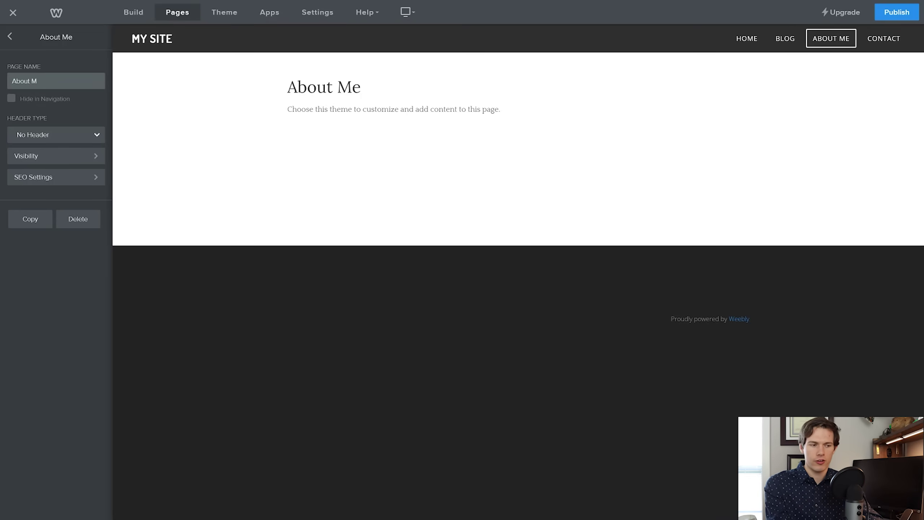
{"action": "type", "text": "ike"}
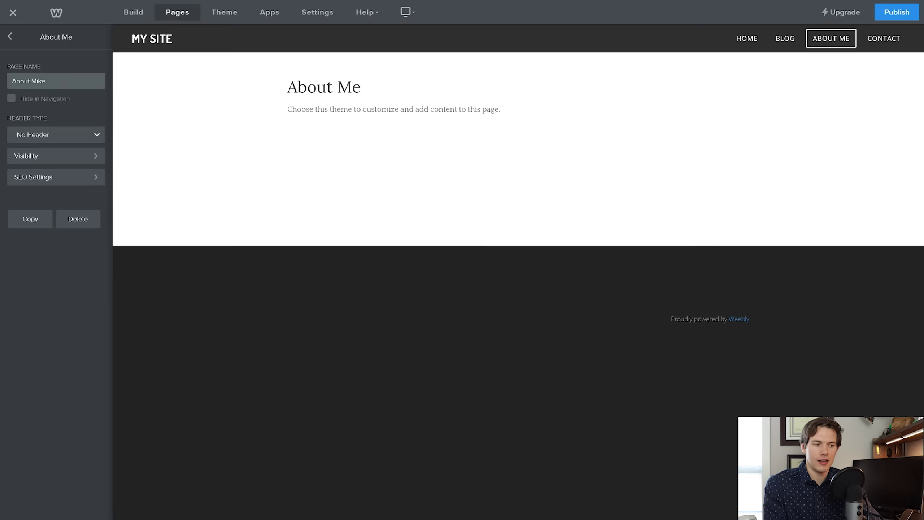
{"action": "left_click", "coordinate": [52, 114]}
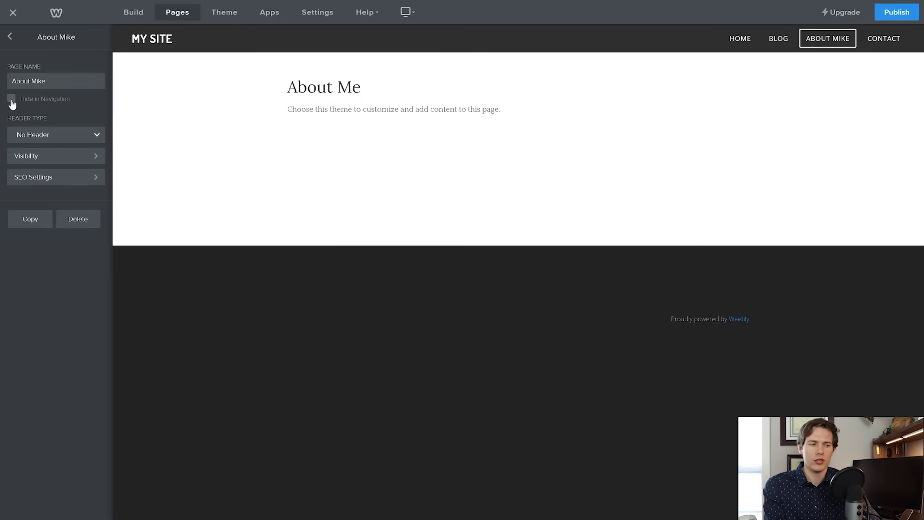
Hide the renamed About page in the navigation and set its header type to Splash
{"action": "left_click", "coordinate": [11, 98]}
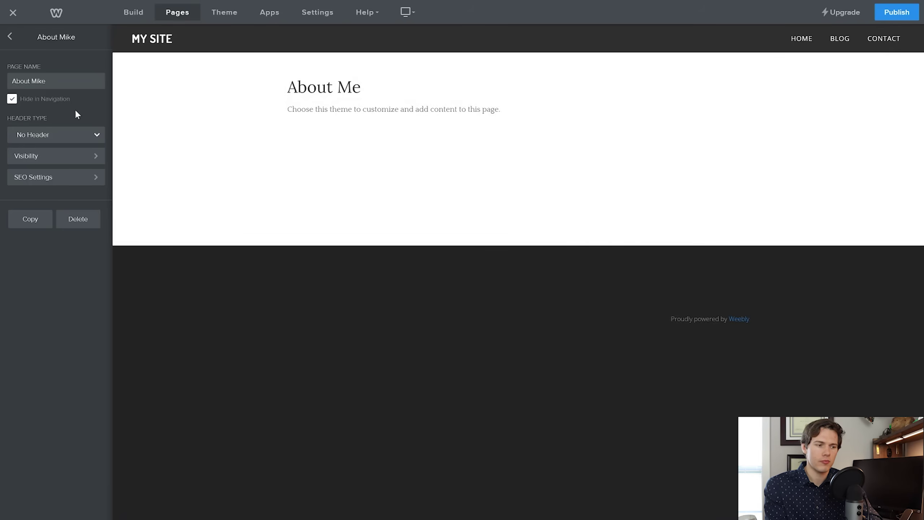
{"action": "left_click", "coordinate": [51, 140]}
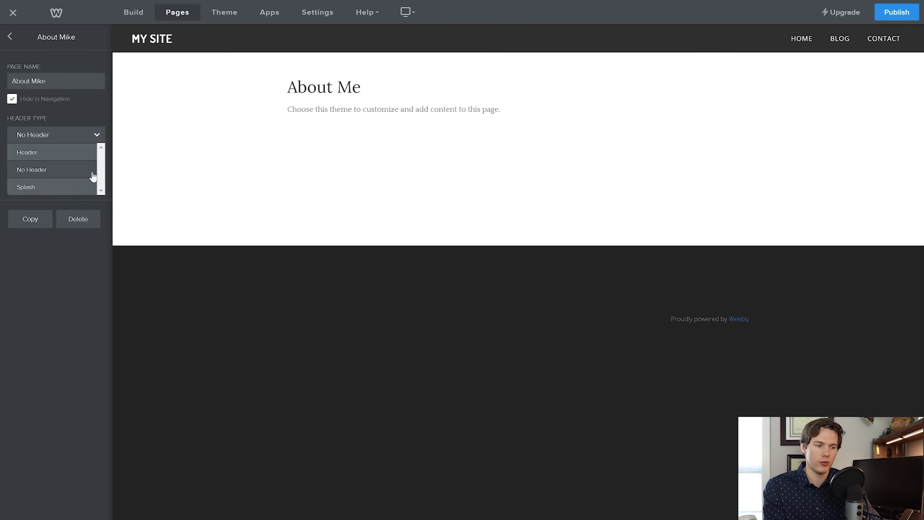
{"action": "left_click", "coordinate": [51, 191]}
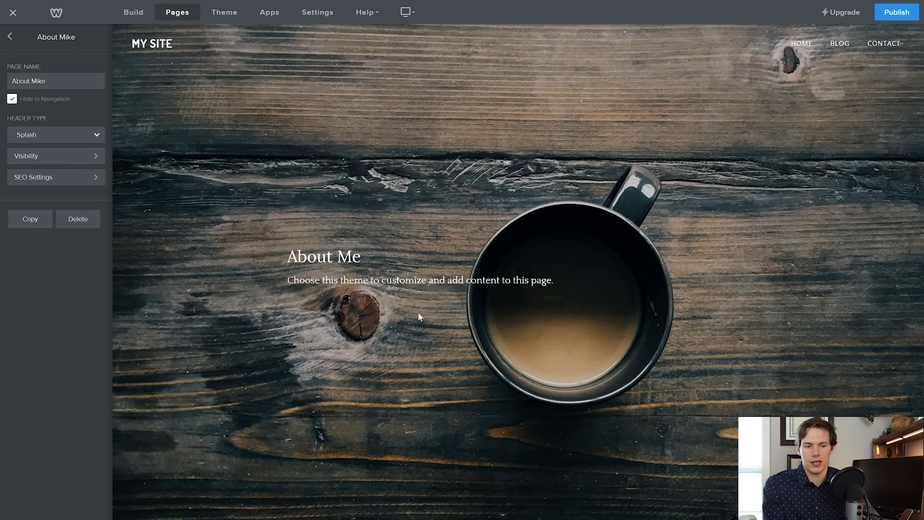
Set the renamed About page's header type to Header, view its SEO settings, and return to the list of site pages
{"action": "left_click", "coordinate": [53, 136]}
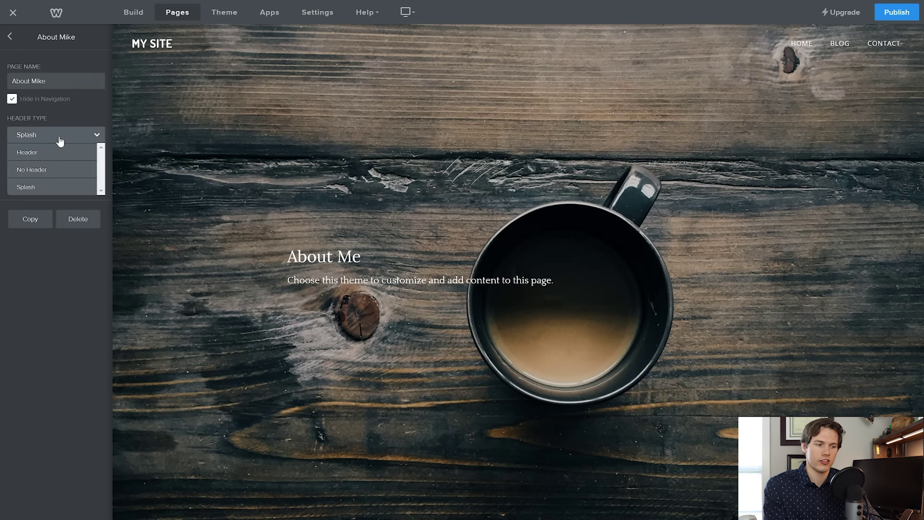
{"action": "left_click", "coordinate": [50, 158]}
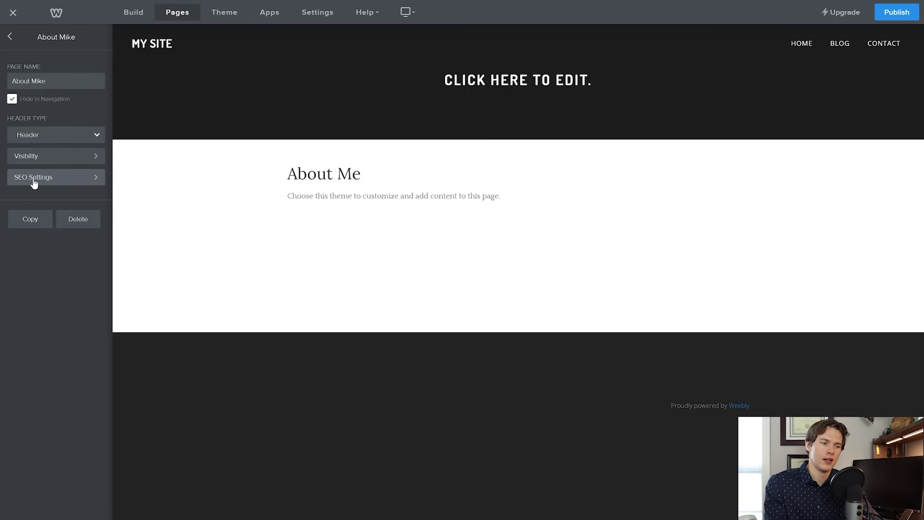
{"action": "left_click", "coordinate": [34, 182]}
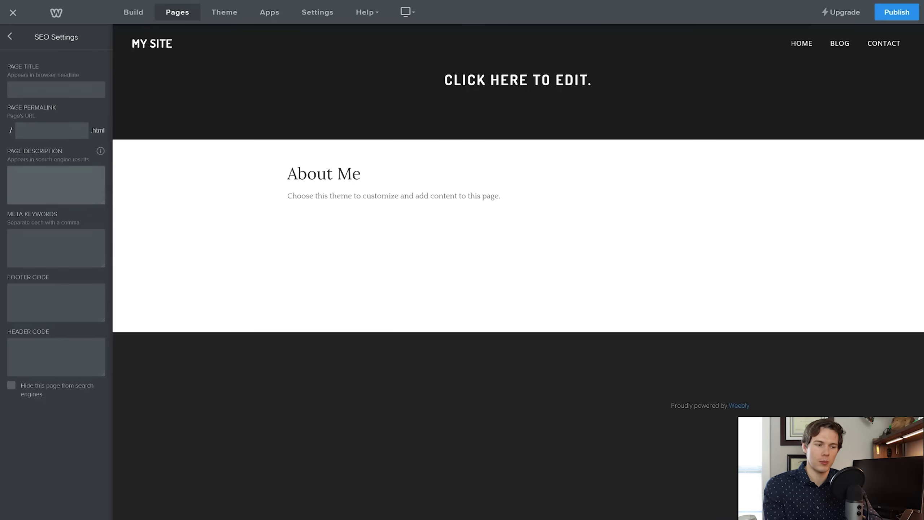
{"action": "left_click", "coordinate": [11, 43]}
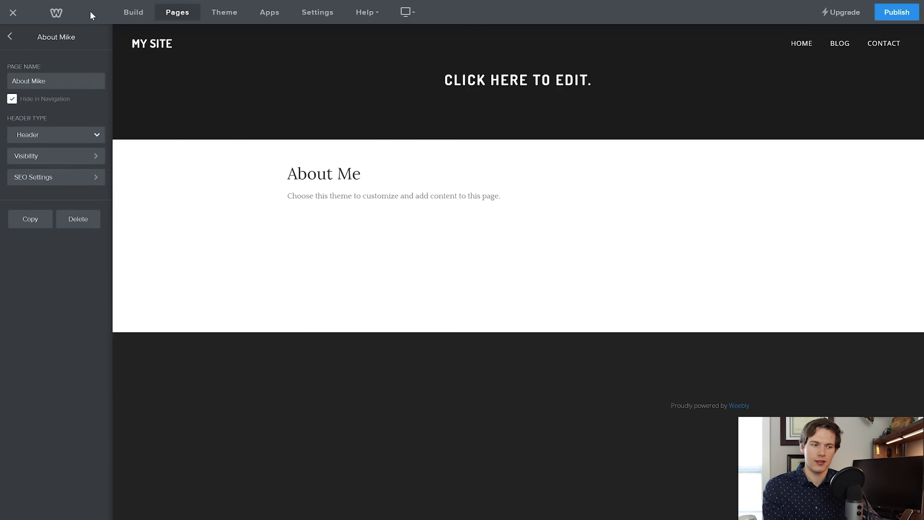
{"action": "left_click", "coordinate": [10, 37]}
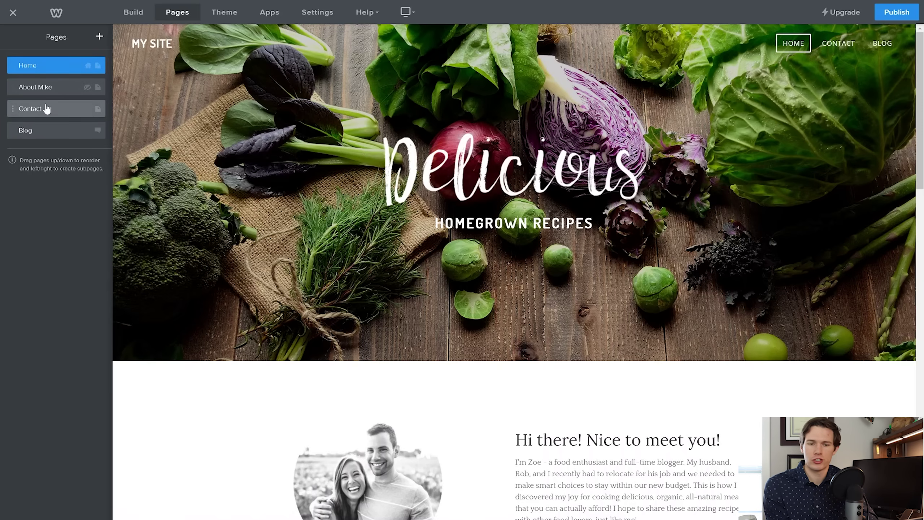
Move the Contact page below Blog as its subpage and view the page types that can be added
{"action": "left_click_drag", "start_coordinate": [46, 108], "coordinate": [44, 137]}
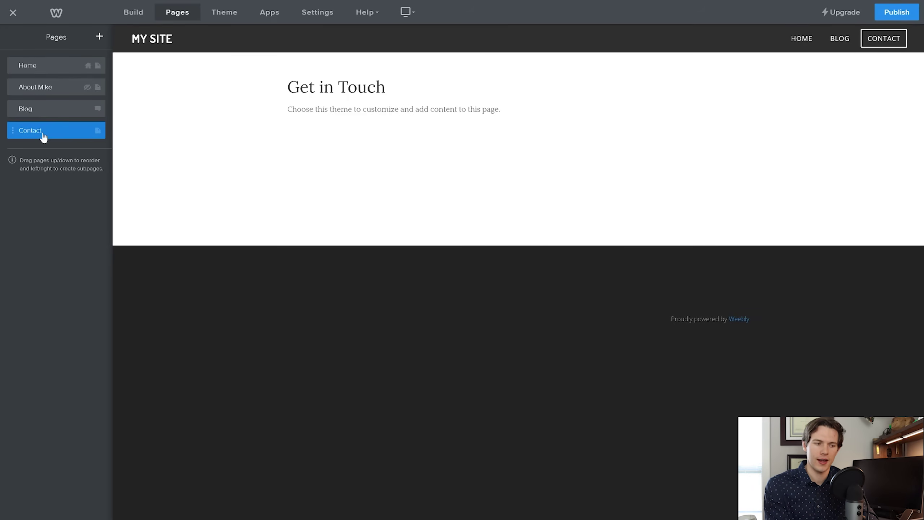
{"action": "left_click_drag", "start_coordinate": [38, 136], "coordinate": [56, 136]}
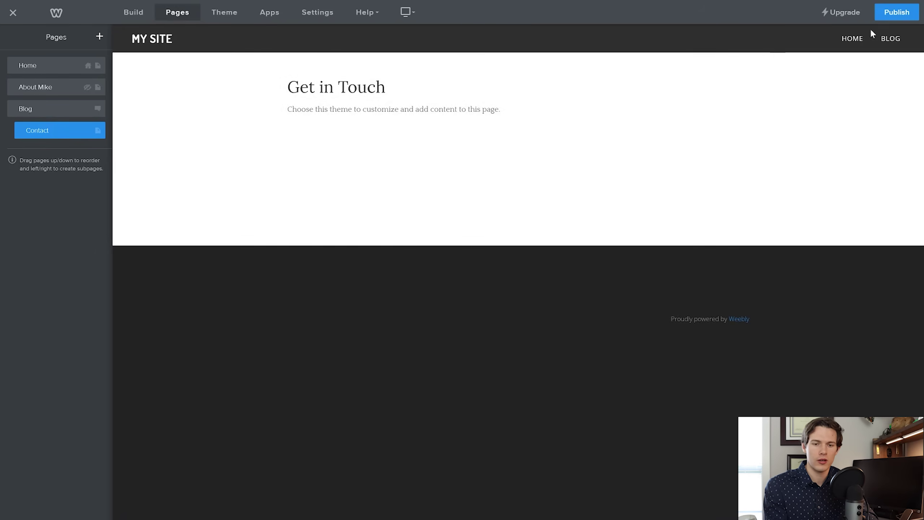
{"action": "mouse_move", "coordinate": [888, 37]}
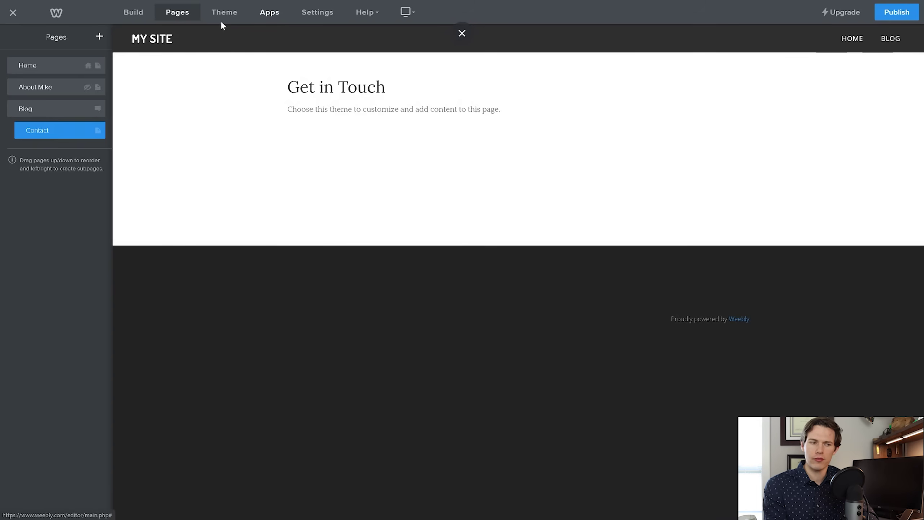
{"action": "left_click", "coordinate": [100, 37]}
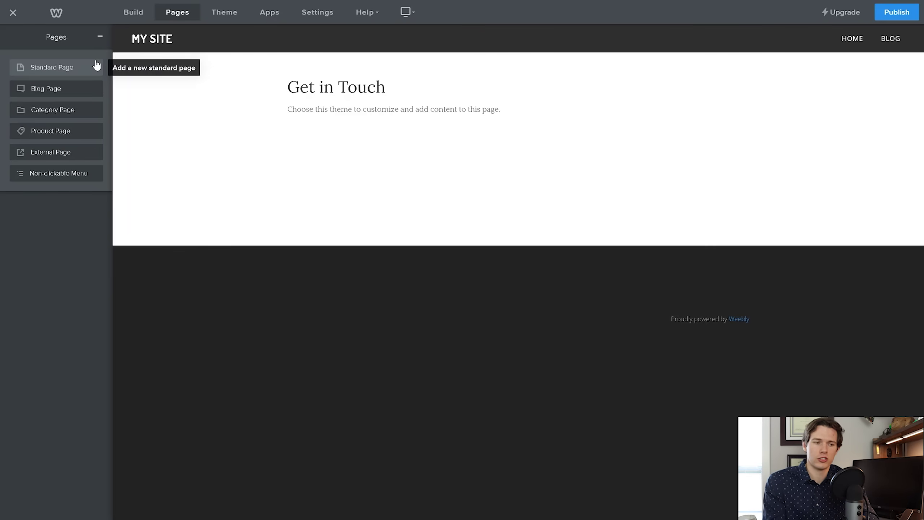
Review the site's theme options and font design options, ending back at the main theme settings
{"action": "left_click", "coordinate": [224, 12]}
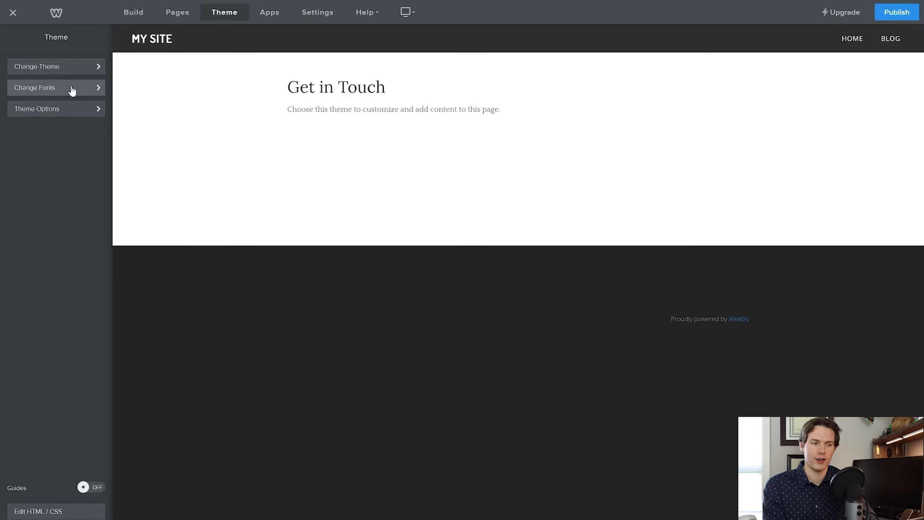
{"action": "left_click", "coordinate": [74, 115]}
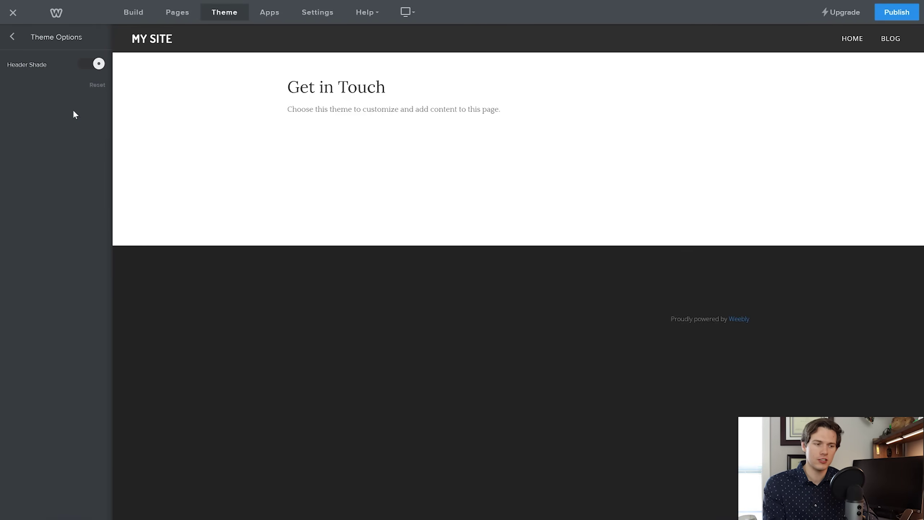
{"action": "left_click", "coordinate": [12, 37]}
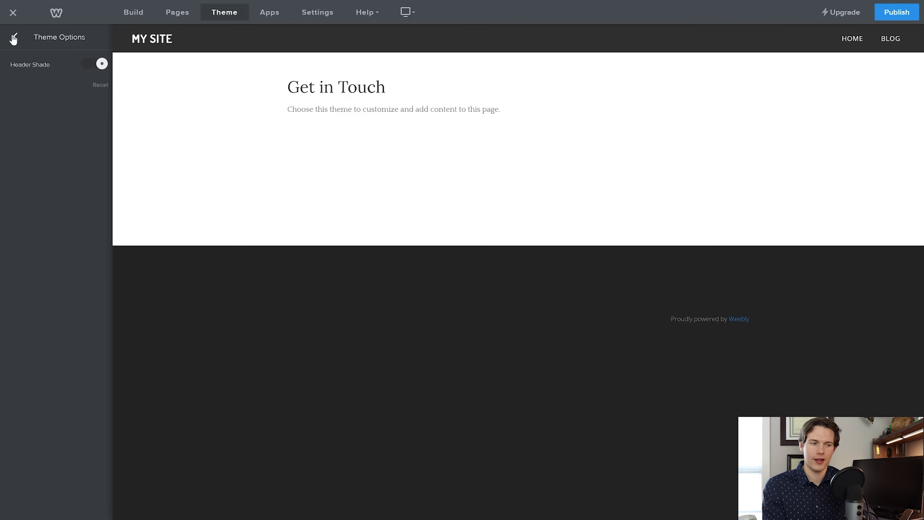
{"action": "left_click", "coordinate": [63, 91]}
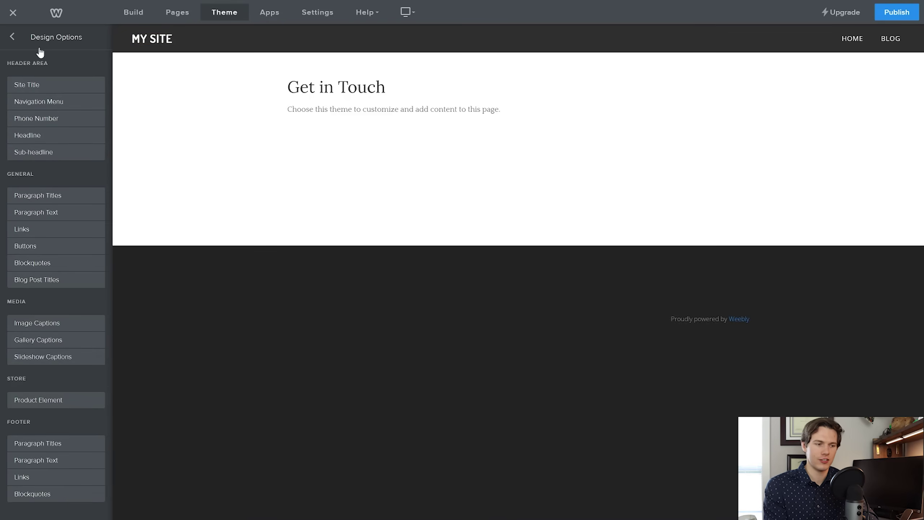
{"action": "left_click", "coordinate": [14, 38]}
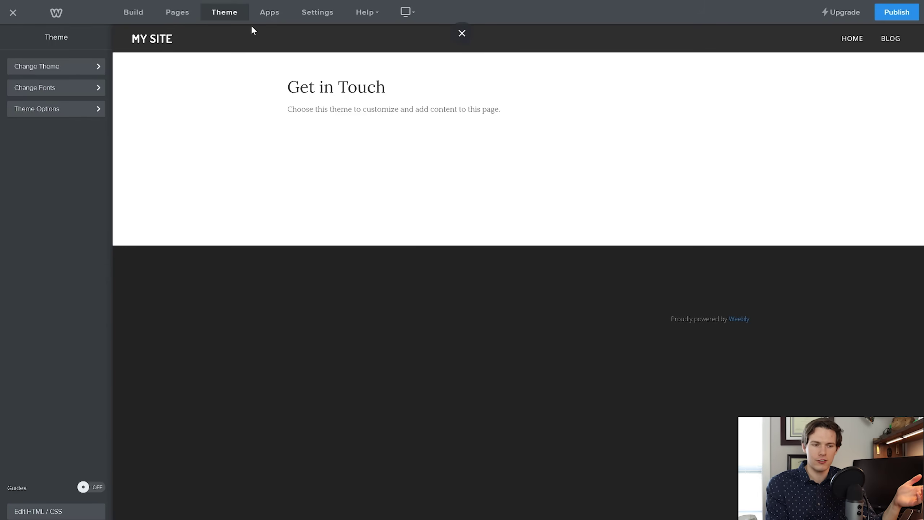
Browse the App Center's collections, recommended apps and full app list, and close it
{"action": "left_click", "coordinate": [270, 14]}
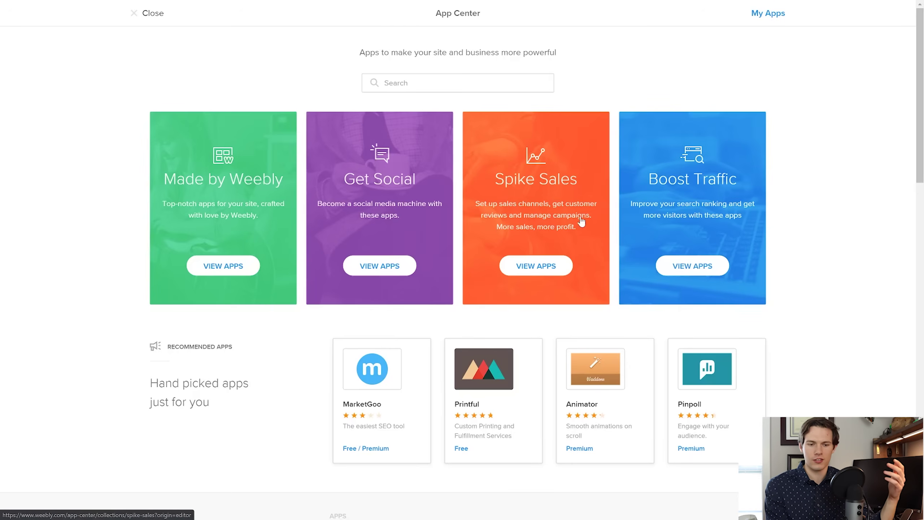
{"action": "scroll", "coordinate": [803, 341], "scroll_direction": "down", "scroll_amount": 7}
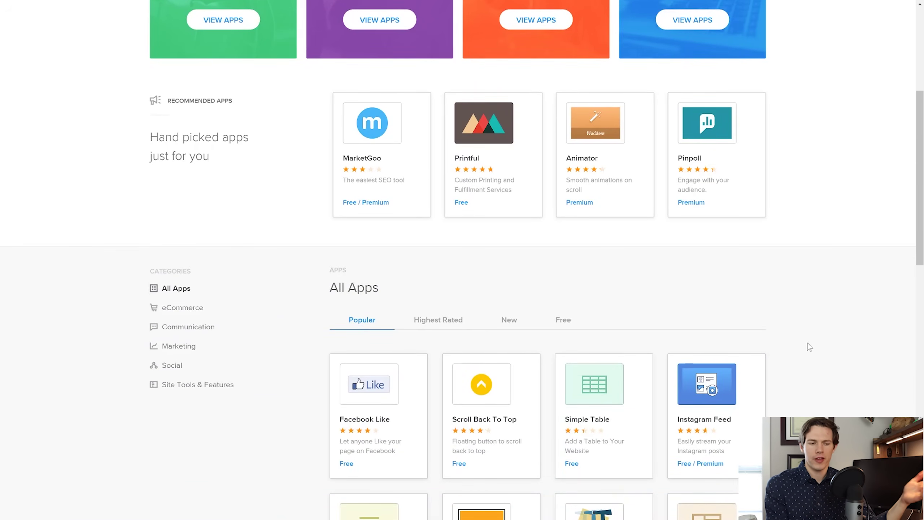
{"action": "scroll", "coordinate": [809, 347], "scroll_direction": "up", "scroll_amount": 7}
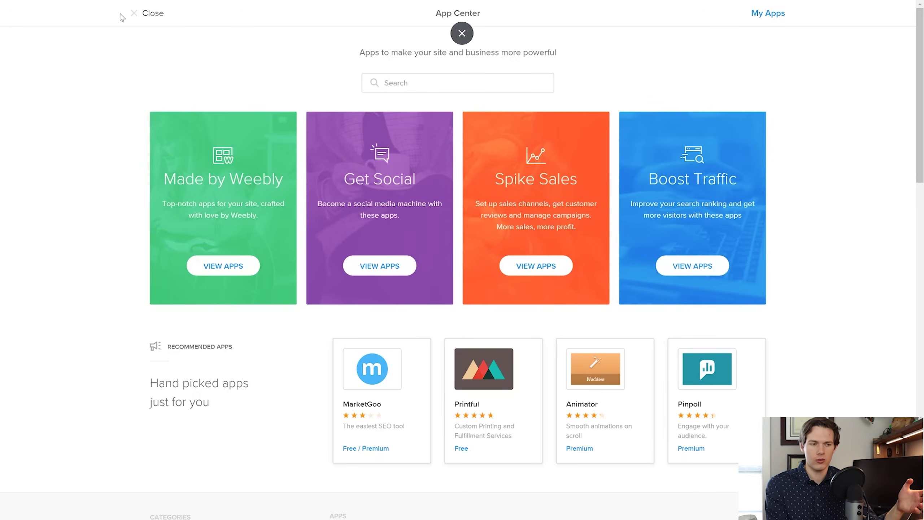
{"action": "left_click", "coordinate": [140, 13]}
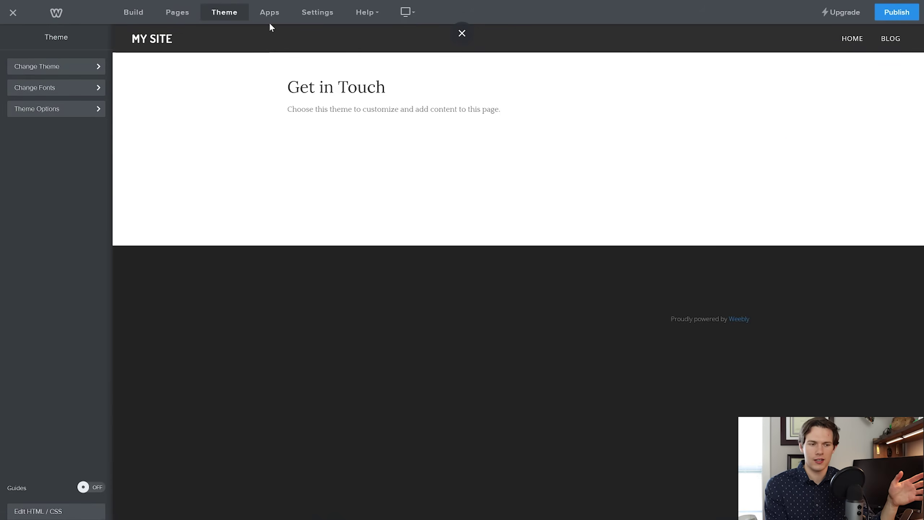
Review the site's General, SEO, Editors, Members, My Apps and Blog settings, and look at the help options
{"action": "left_click", "coordinate": [329, 18]}
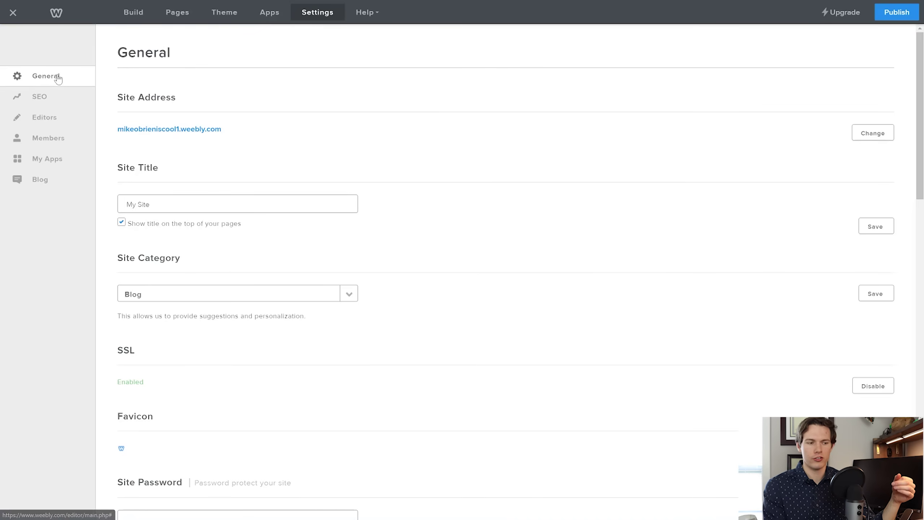
{"action": "left_click", "coordinate": [53, 99]}
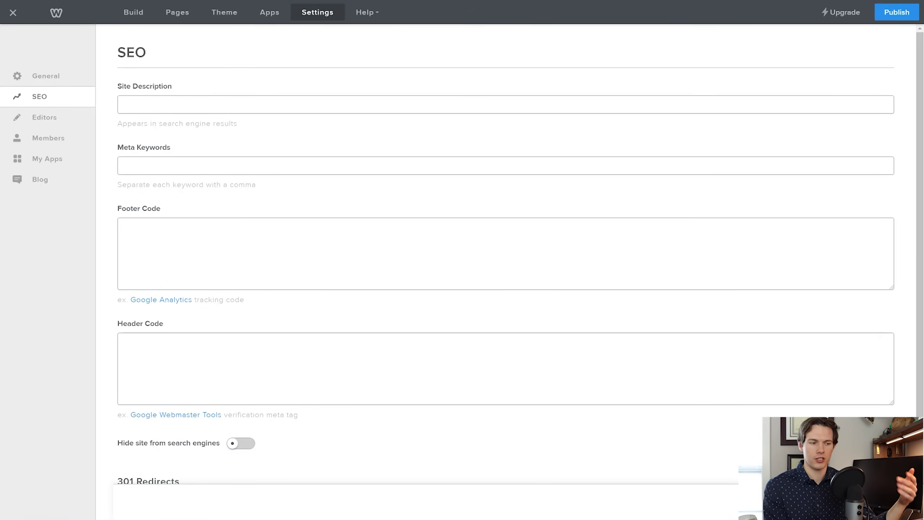
{"action": "left_click", "coordinate": [49, 124]}
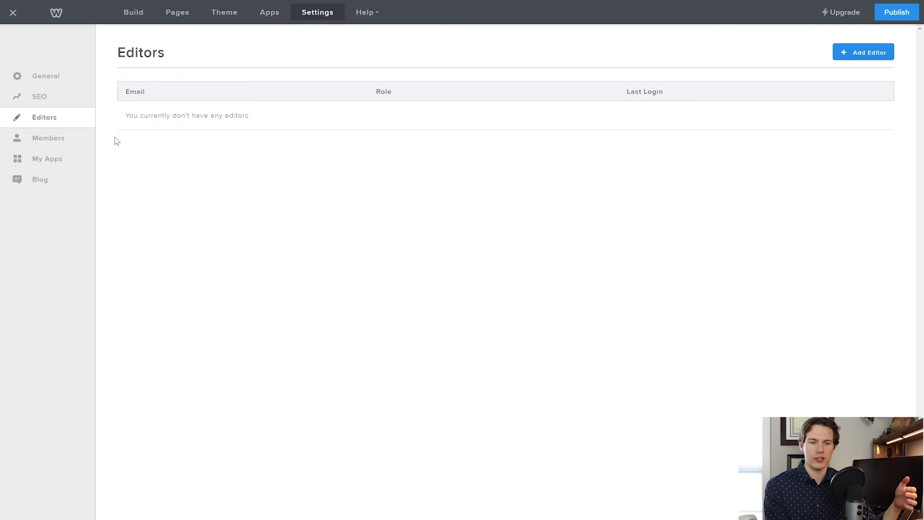
{"action": "left_click", "coordinate": [66, 146]}
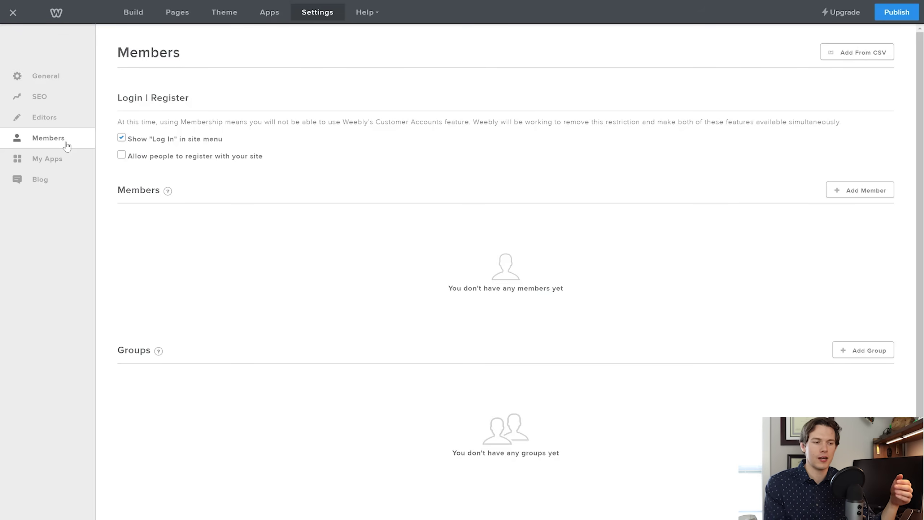
{"action": "left_click", "coordinate": [66, 161]}
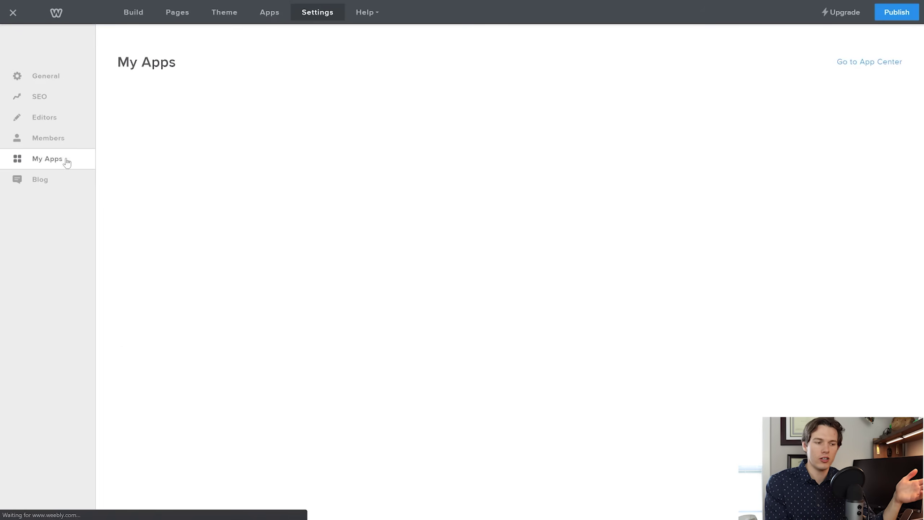
{"action": "left_click", "coordinate": [53, 184]}
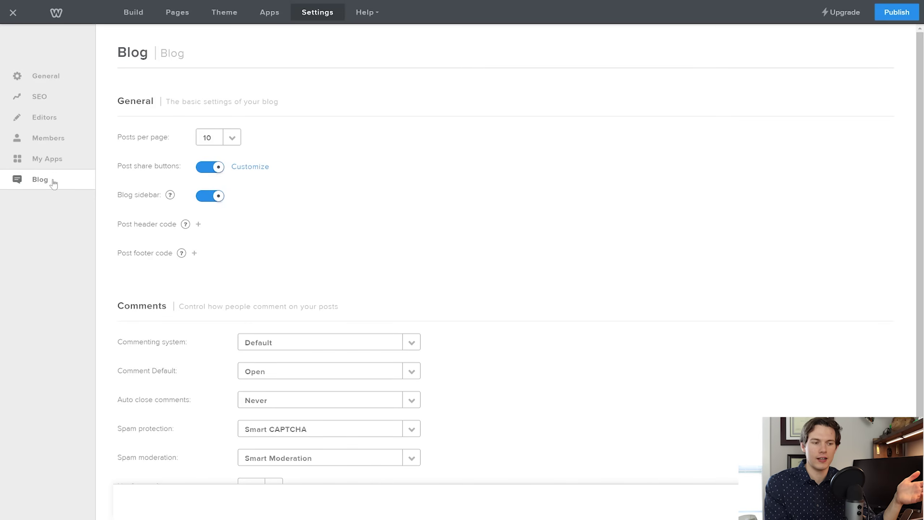
{"action": "left_click", "coordinate": [374, 15]}
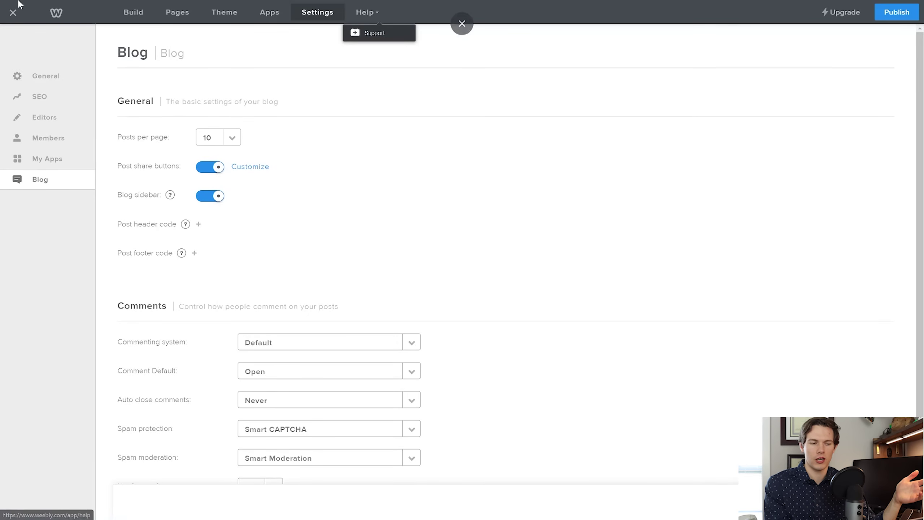
Load the Home page from the site's page list and show it in build mode with the page elements
{"action": "left_click", "coordinate": [133, 11]}
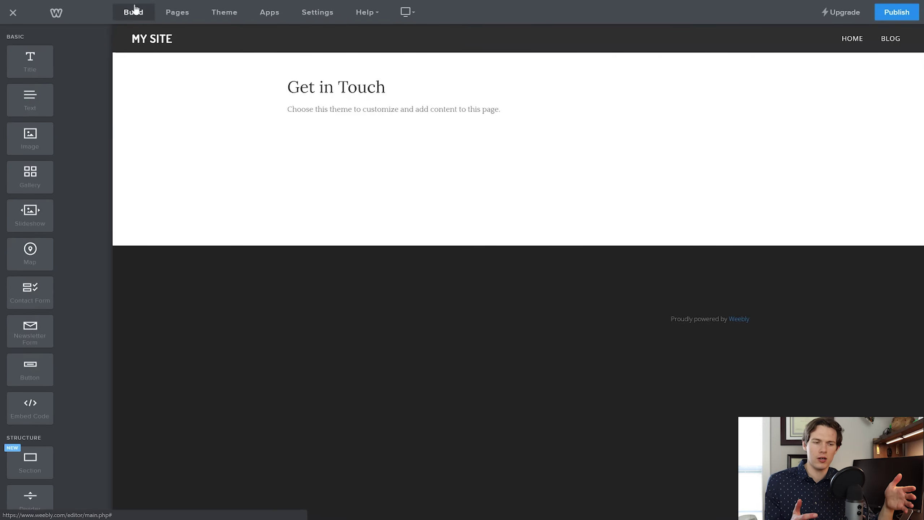
{"action": "left_click", "coordinate": [177, 12]}
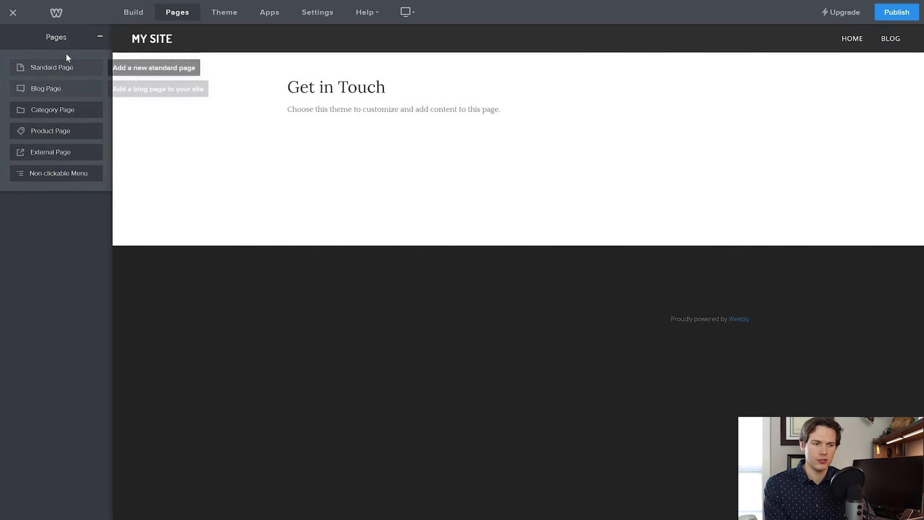
{"action": "left_click", "coordinate": [100, 38]}
{"action": "left_click", "coordinate": [53, 70]}
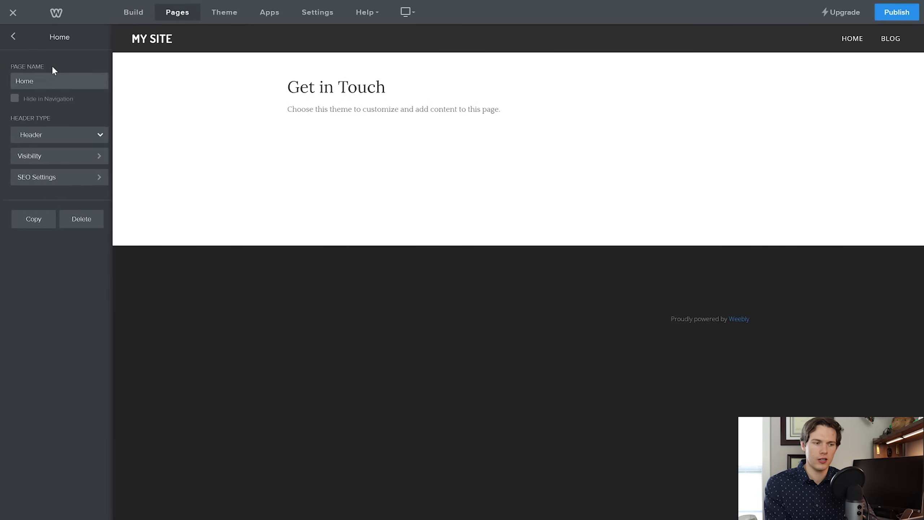
{"action": "left_click", "coordinate": [11, 36]}
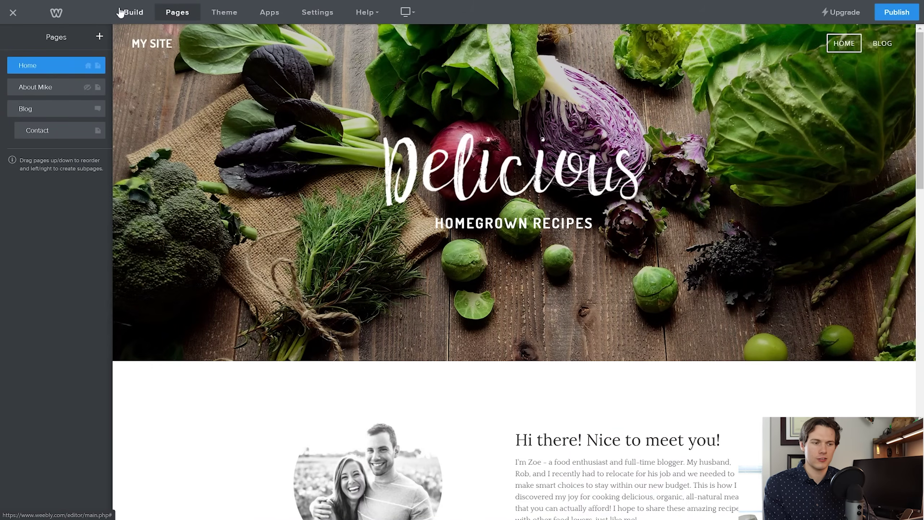
{"action": "left_click", "coordinate": [125, 12]}
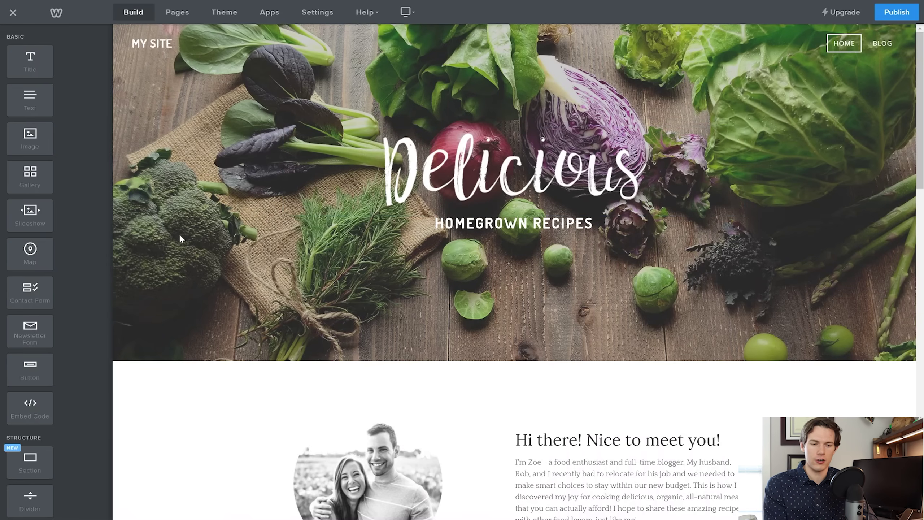
Look over the Home page's sections and open the image options of the "Delicious" title in the header
{"action": "scroll", "coordinate": [416, 338], "scroll_direction": "down", "scroll_amount": 10}
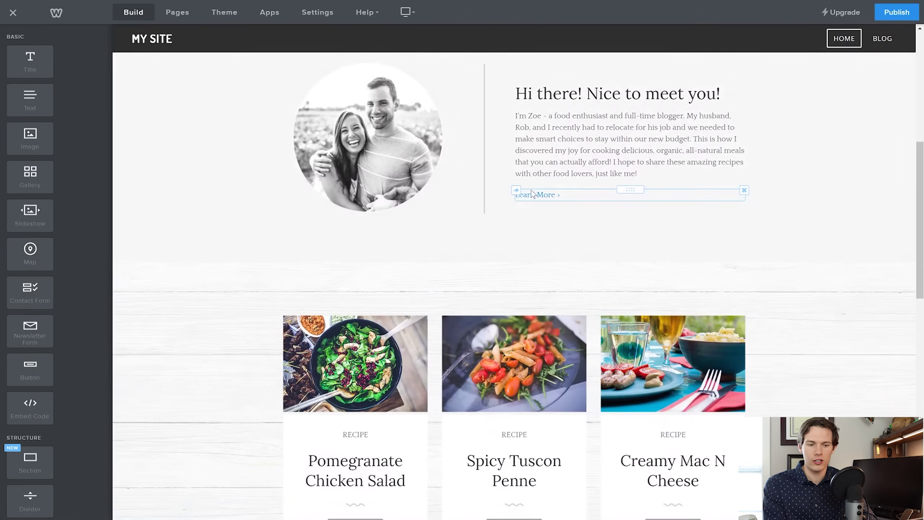
{"action": "scroll", "coordinate": [797, 268], "scroll_direction": "down", "scroll_amount": 5}
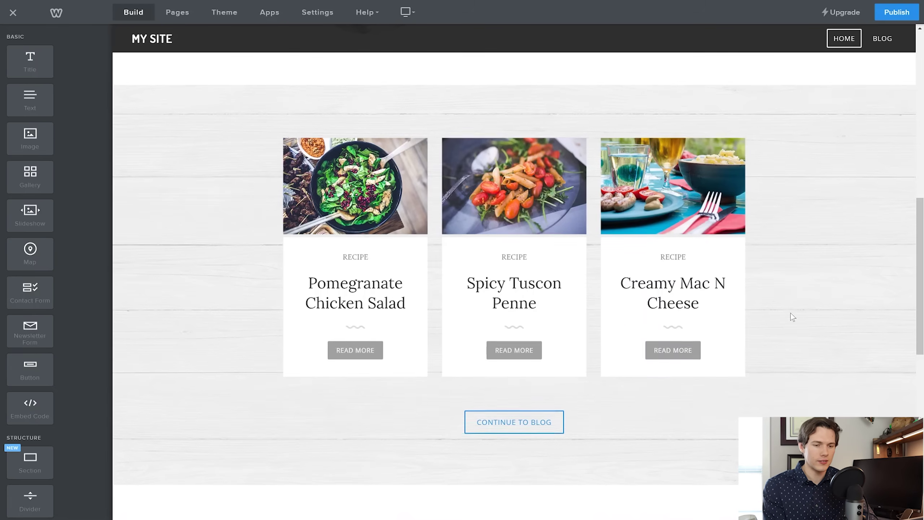
{"action": "scroll", "coordinate": [790, 314], "scroll_direction": "up", "scroll_amount": 7}
{"action": "scroll", "coordinate": [790, 315], "scroll_direction": "up", "scroll_amount": 6}
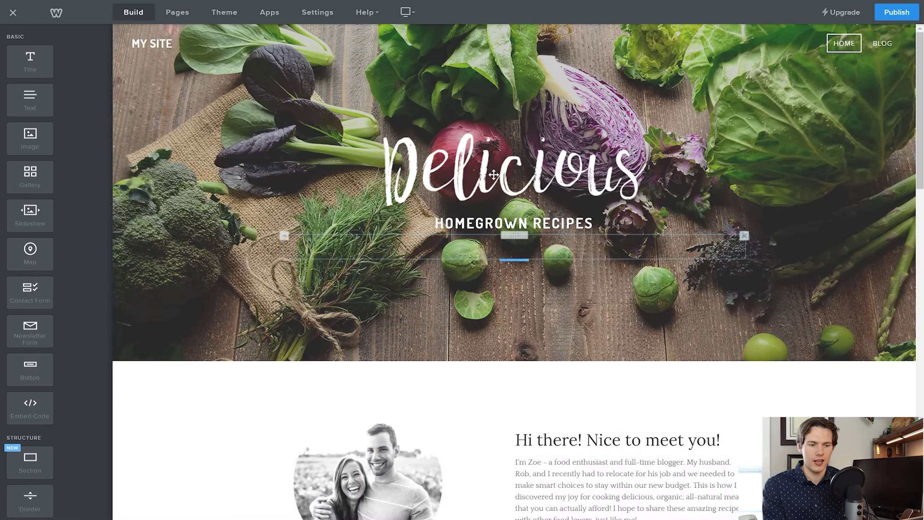
{"action": "left_click", "coordinate": [495, 174]}
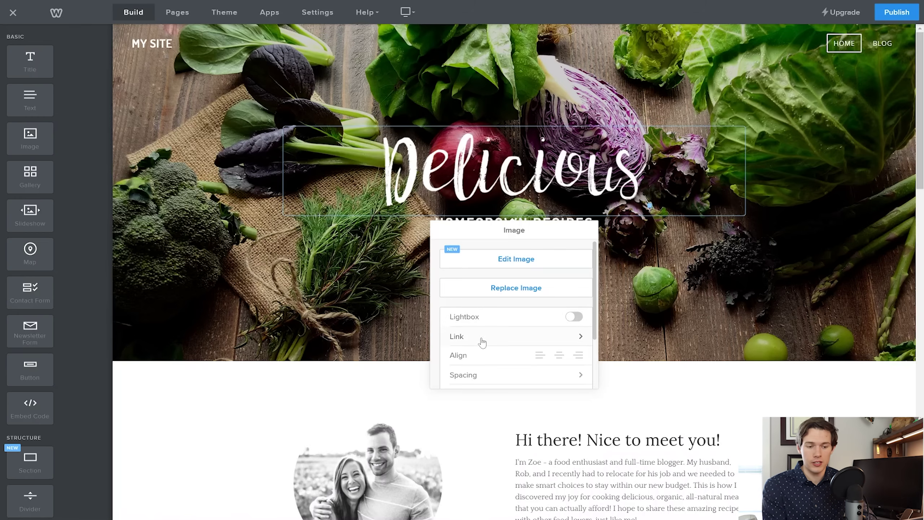
{"action": "left_click", "coordinate": [508, 180]}
{"action": "left_click", "coordinate": [508, 179]}
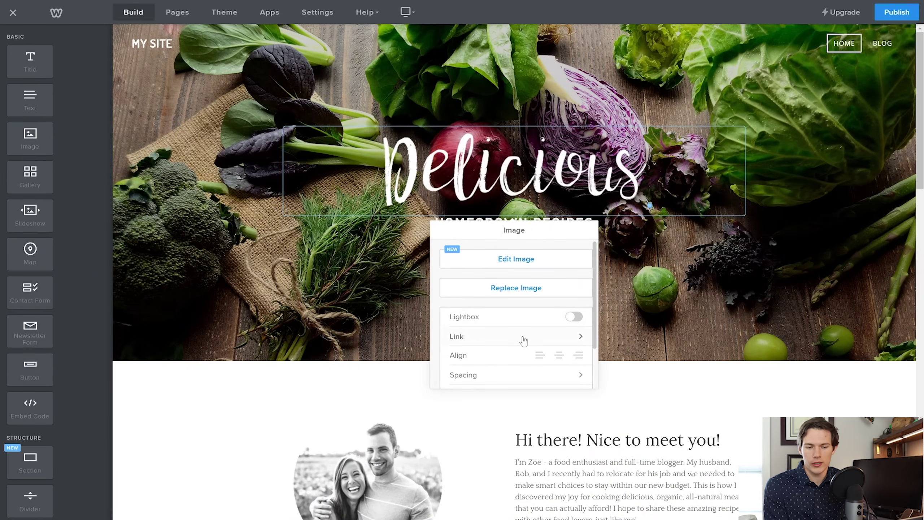
{"action": "left_click", "coordinate": [523, 341]}
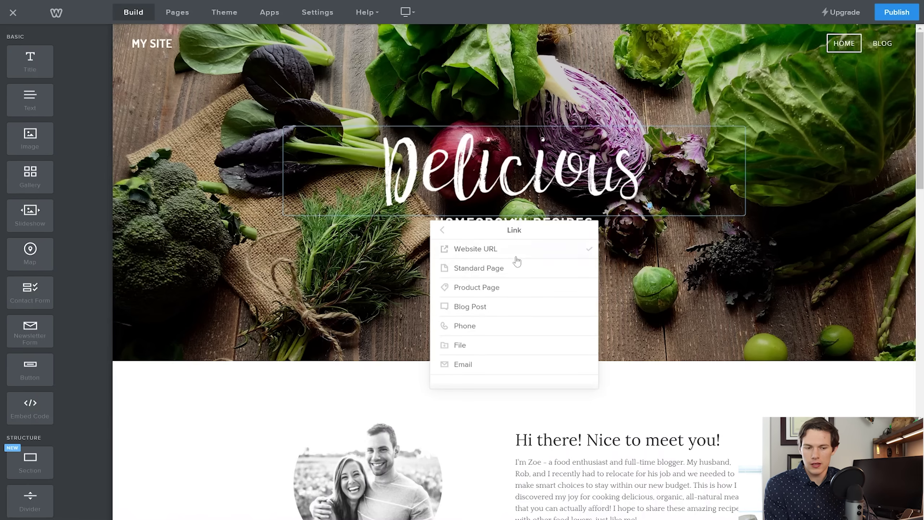
{"action": "left_click", "coordinate": [502, 251]}
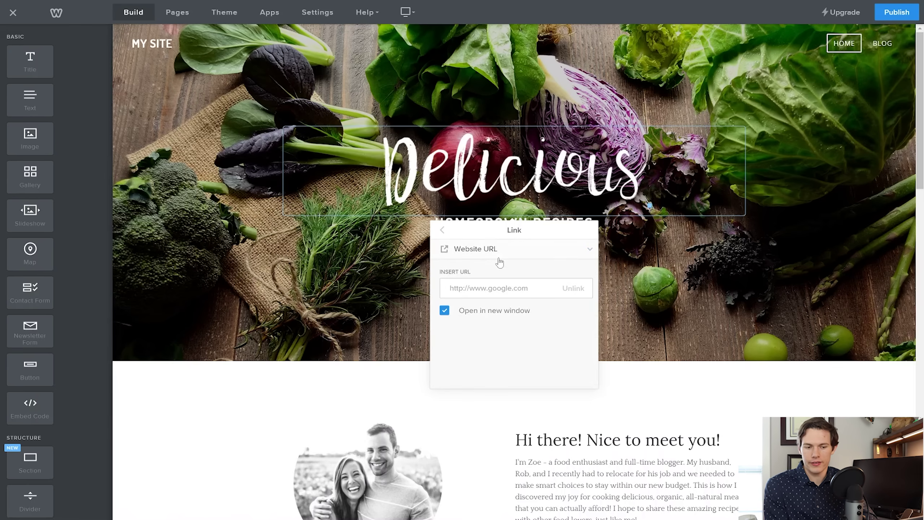
{"action": "type", "text": "www.santrelmedia.com"}
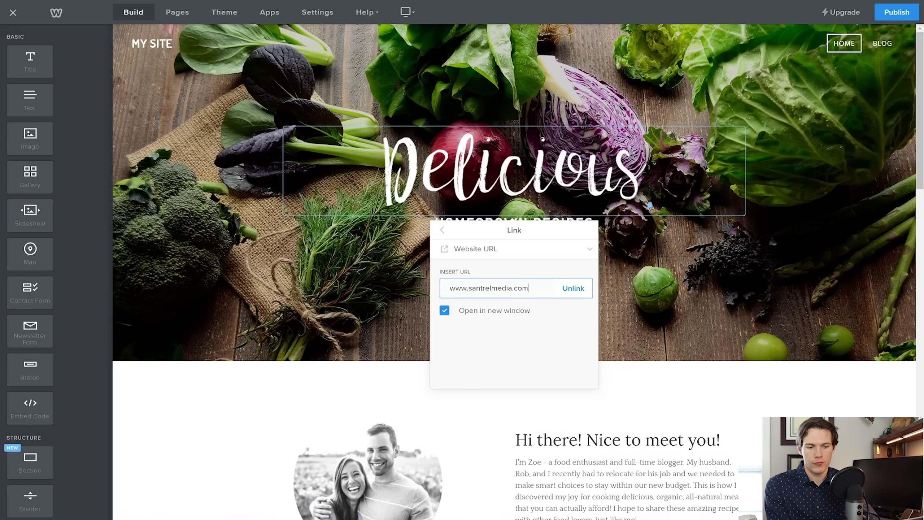
{"action": "left_click", "coordinate": [529, 288]}
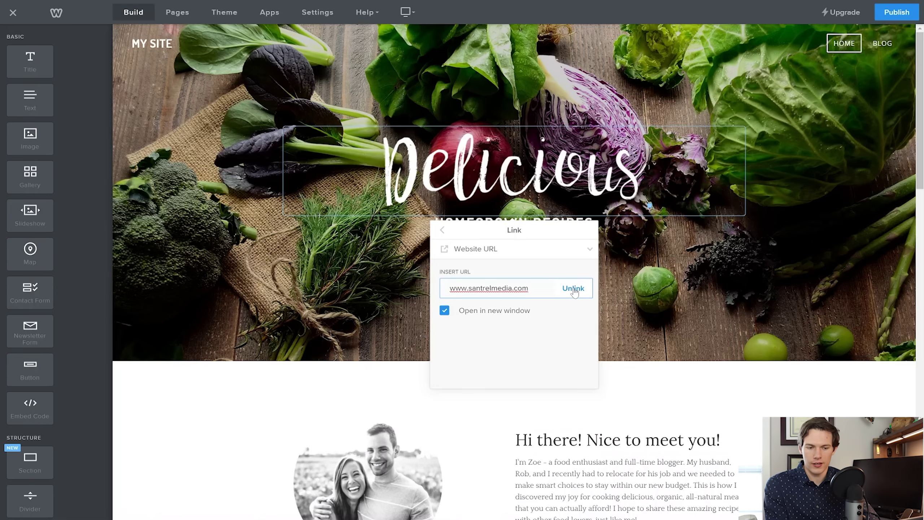
{"action": "left_click", "coordinate": [445, 232]}
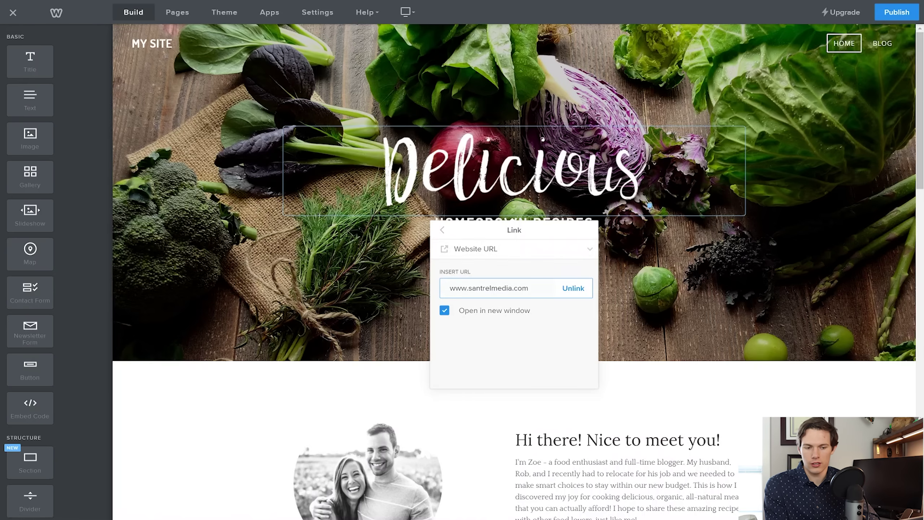
{"action": "left_click", "coordinate": [397, 278]}
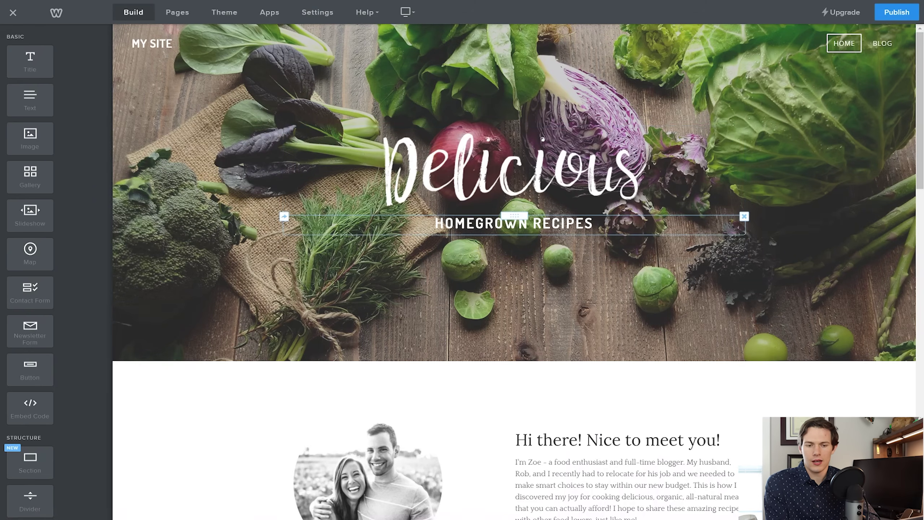
Check the "Homegrown Recipes" subtitle's text formatting options and the link types offered for the word "recently" in the intro paragraph
{"action": "left_click", "coordinate": [435, 223]}
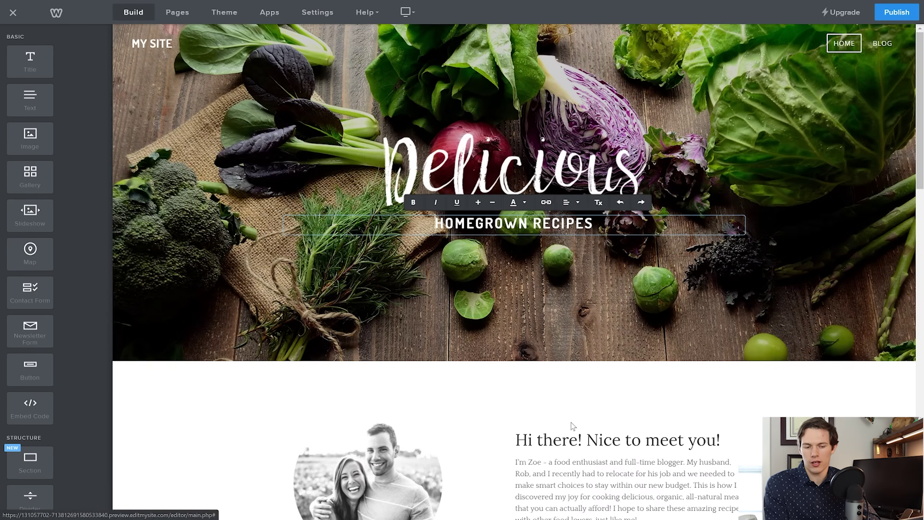
{"action": "scroll", "coordinate": [610, 460], "scroll_direction": "down", "scroll_amount": 1}
{"action": "scroll", "coordinate": [610, 459], "scroll_direction": "down", "scroll_amount": 5}
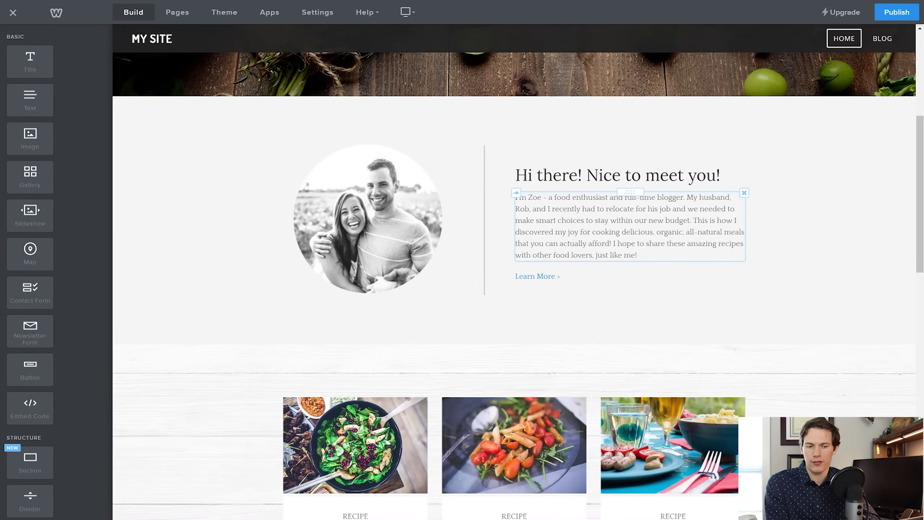
{"action": "left_click_drag", "start_coordinate": [552, 208], "coordinate": [558, 209]}
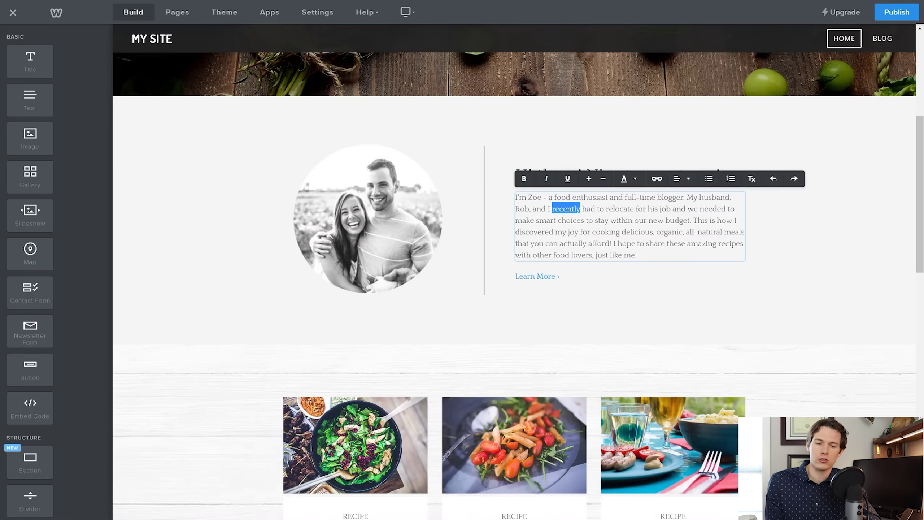
{"action": "left_click", "coordinate": [657, 179]}
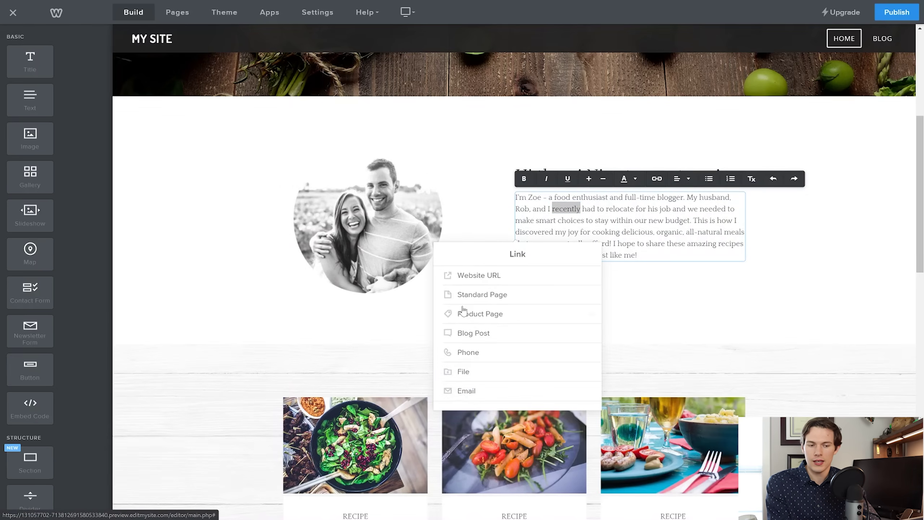
{"action": "left_click", "coordinate": [474, 276]}
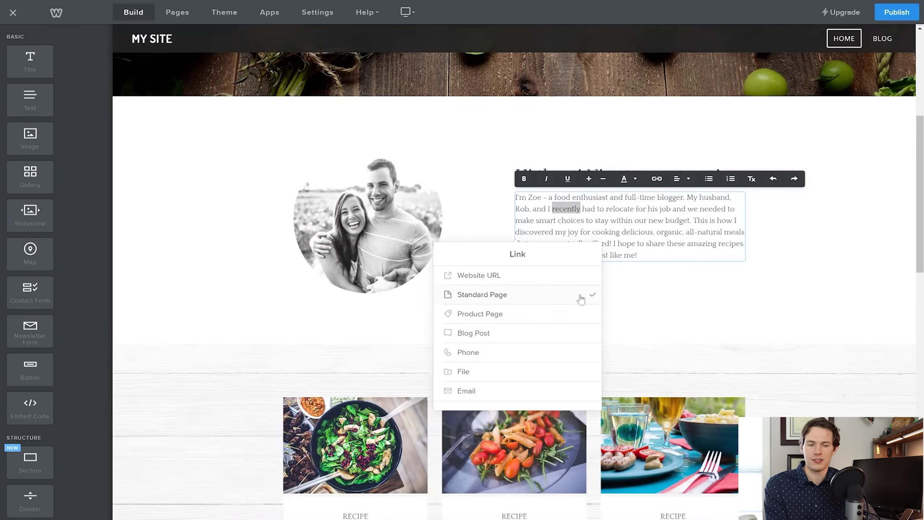
{"action": "left_click", "coordinate": [723, 287]}
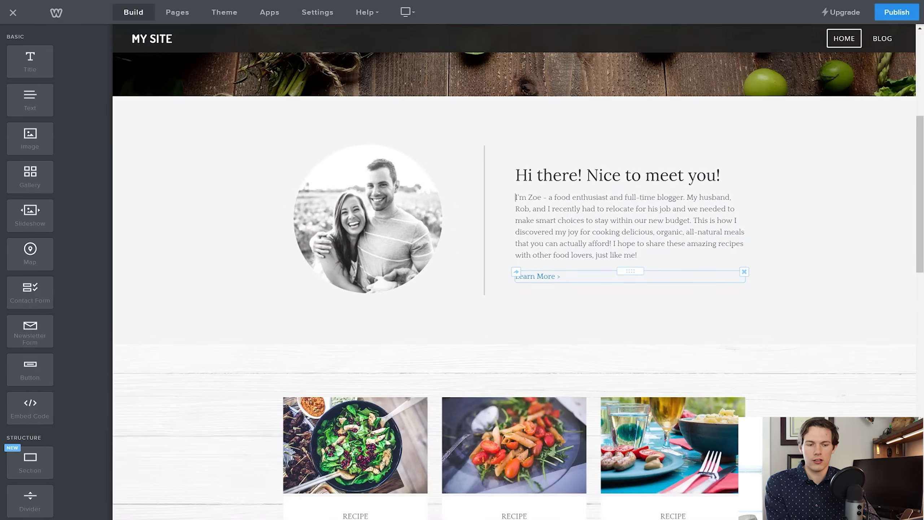
Select the "Learn More" text below the intro paragraph to view its formatting and link options, and deselect it
{"action": "left_click", "coordinate": [546, 276]}
{"action": "left_click_drag", "start_coordinate": [560, 277], "coordinate": [501, 285]}
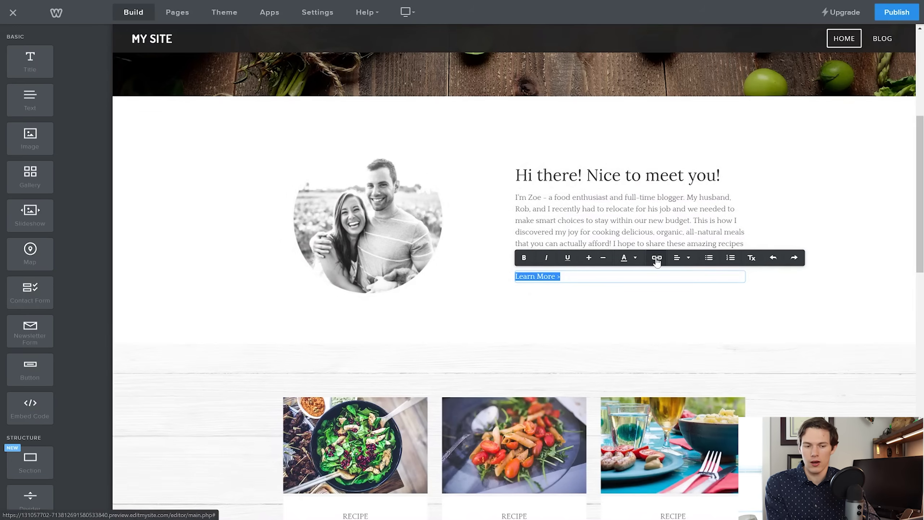
{"action": "left_click", "coordinate": [565, 198]}
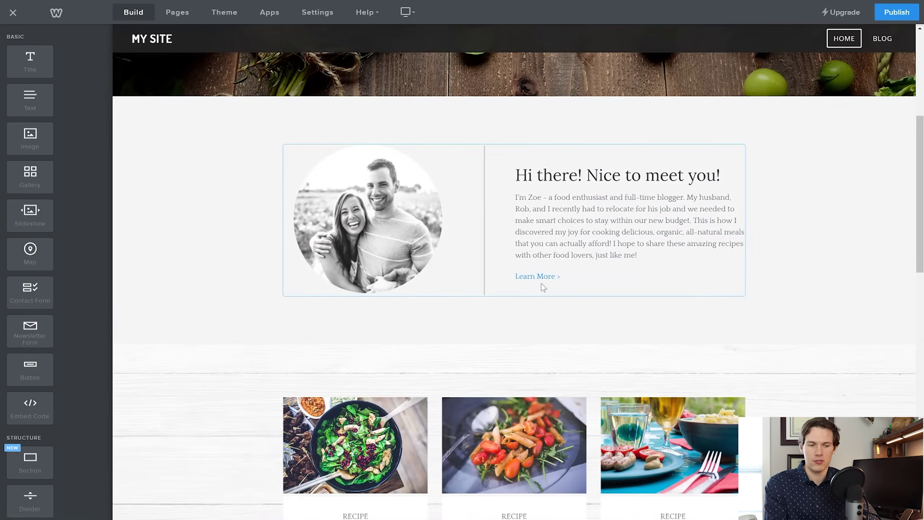
Examine the header site title's Off, Text and Logo display options with the "My Site" text selected
{"action": "scroll", "coordinate": [542, 285], "scroll_direction": "up", "scroll_amount": 7}
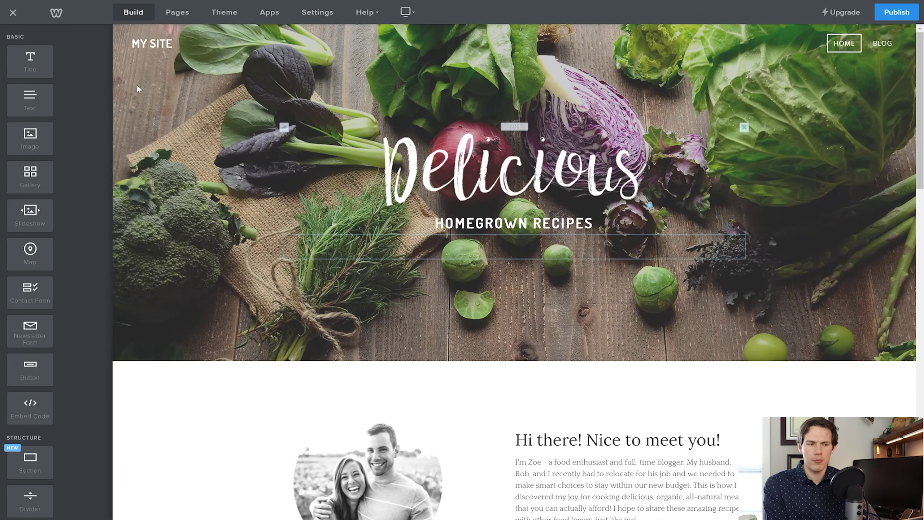
{"action": "left_click", "coordinate": [152, 45]}
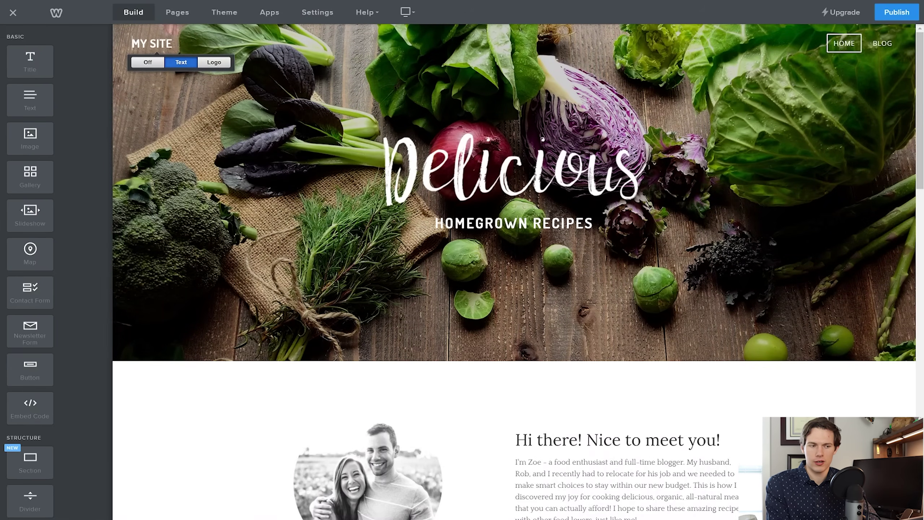
{"action": "left_click_drag", "start_coordinate": [159, 44], "coordinate": [119, 51]}
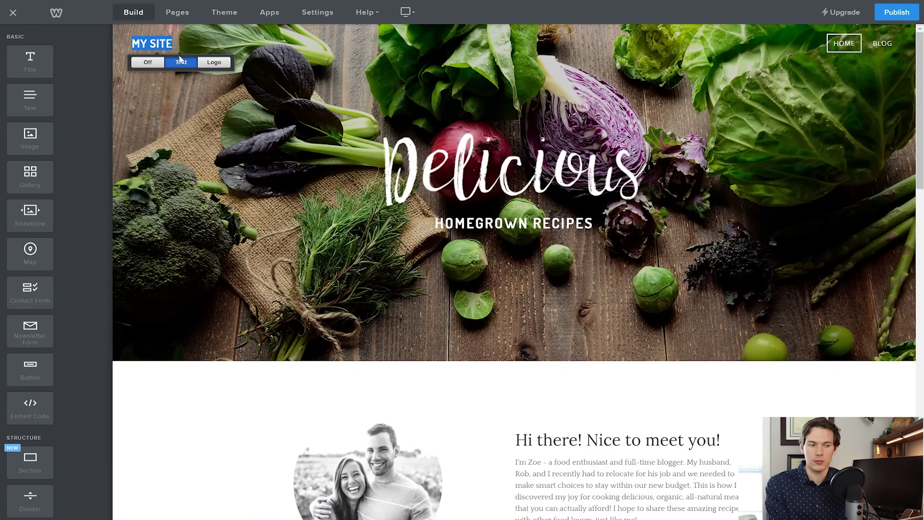
{"action": "left_click", "coordinate": [183, 66]}
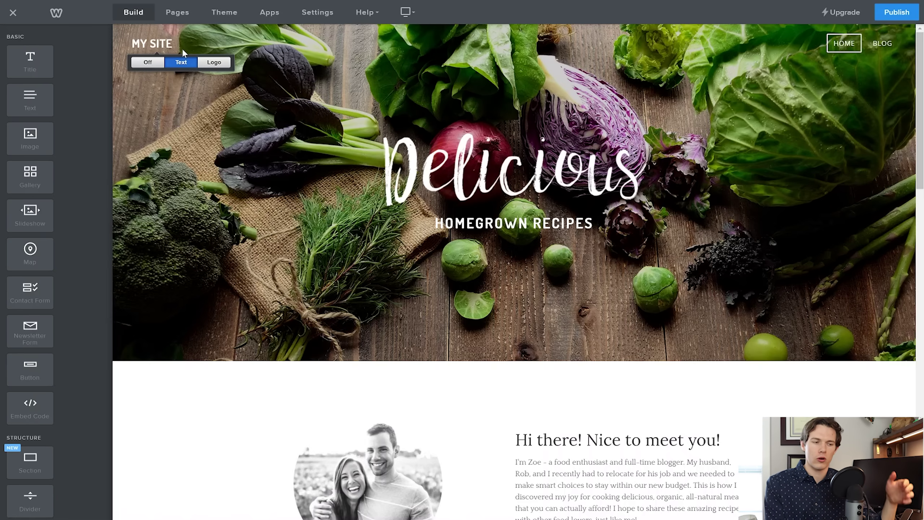
Narrow the couple's photo column in the intro section by moving the column divider toward the photo
{"action": "scroll", "coordinate": [477, 174], "scroll_direction": "down", "scroll_amount": 5}
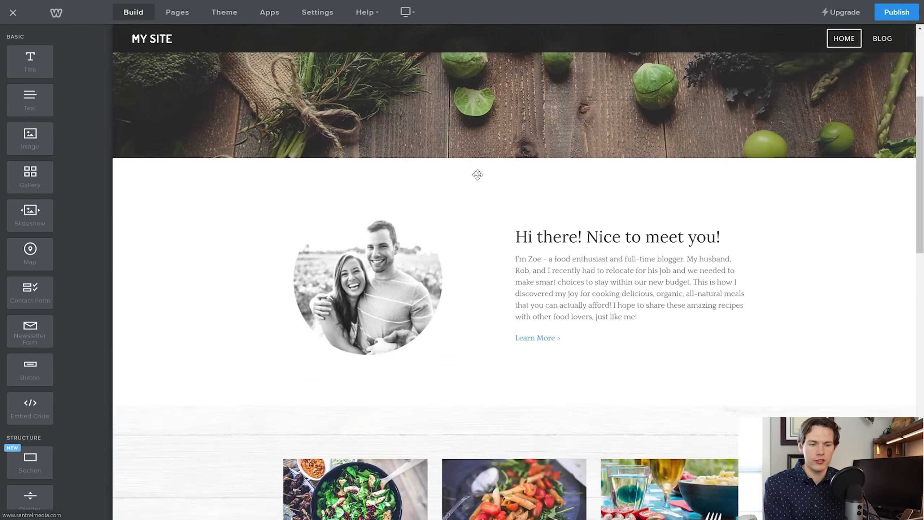
{"action": "scroll", "coordinate": [478, 175], "scroll_direction": "down", "scroll_amount": 5}
{"action": "scroll", "coordinate": [633, 278], "scroll_direction": "up", "scroll_amount": 5}
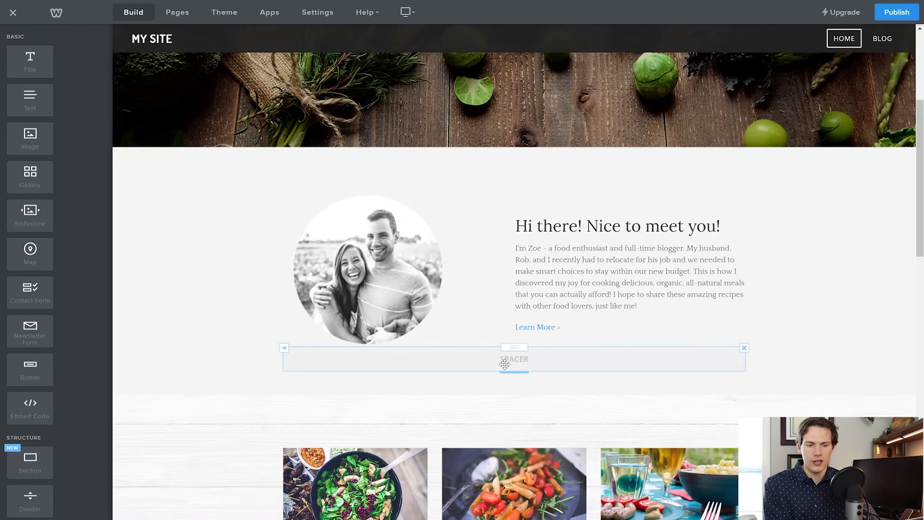
{"action": "left_click_drag", "start_coordinate": [457, 310], "coordinate": [445, 306]}
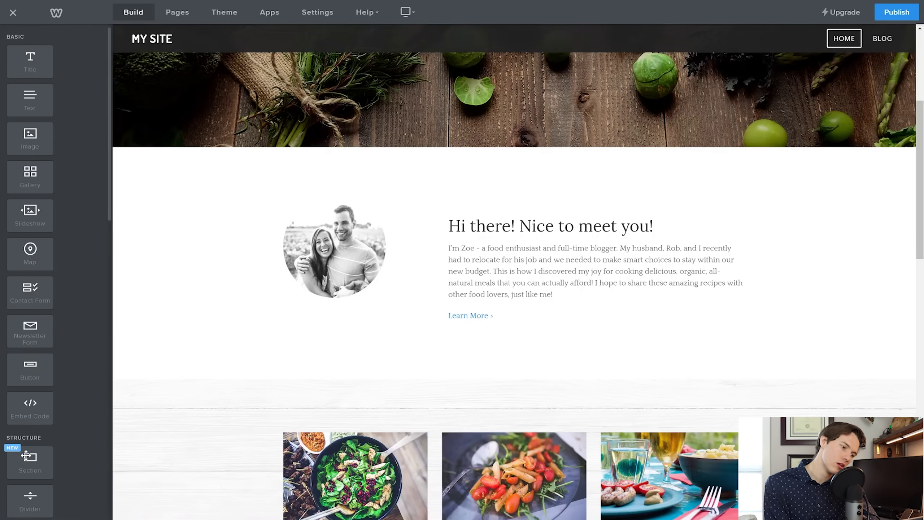
Add a new section between the header and the intro, containing a title that reads "This is a new section."
{"action": "left_click_drag", "start_coordinate": [30, 459], "coordinate": [384, 160]}
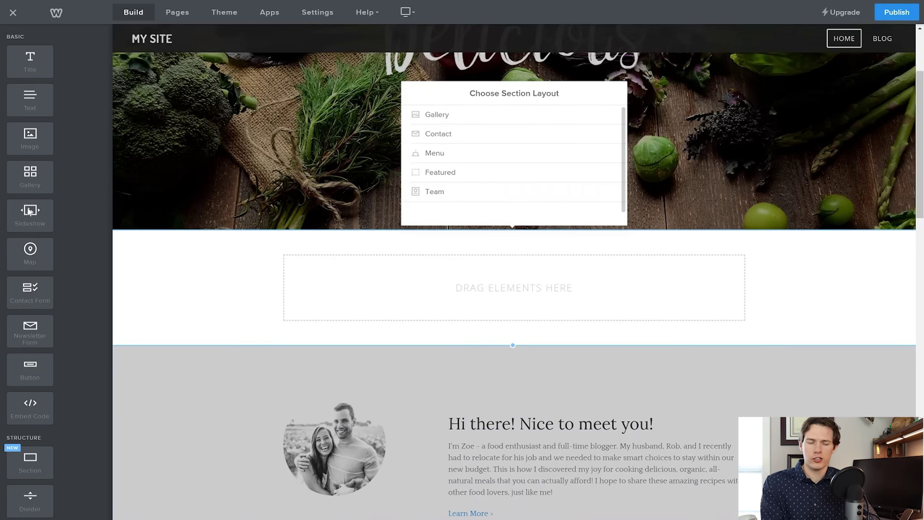
{"action": "left_click", "coordinate": [30, 62]}
{"action": "left_click_drag", "start_coordinate": [59, 75], "coordinate": [497, 295]}
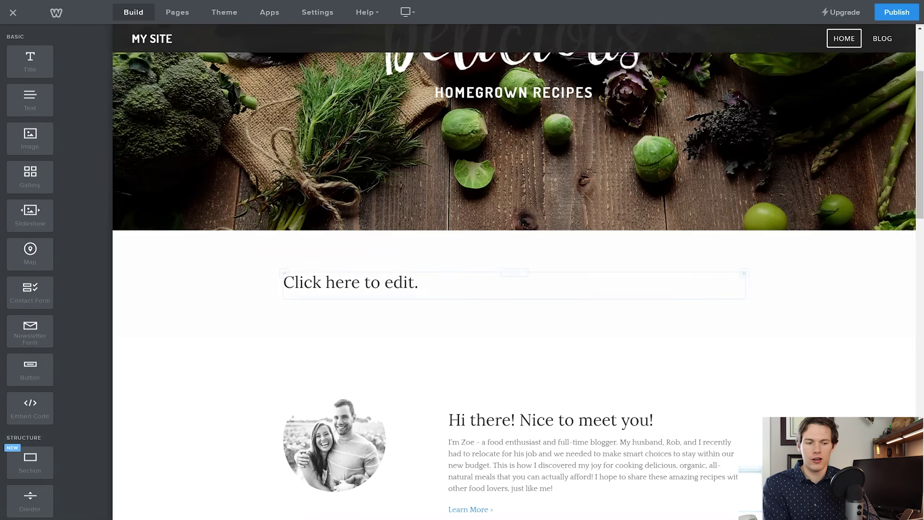
{"action": "left_click", "coordinate": [497, 295]}
{"action": "type", "text": "Th"}
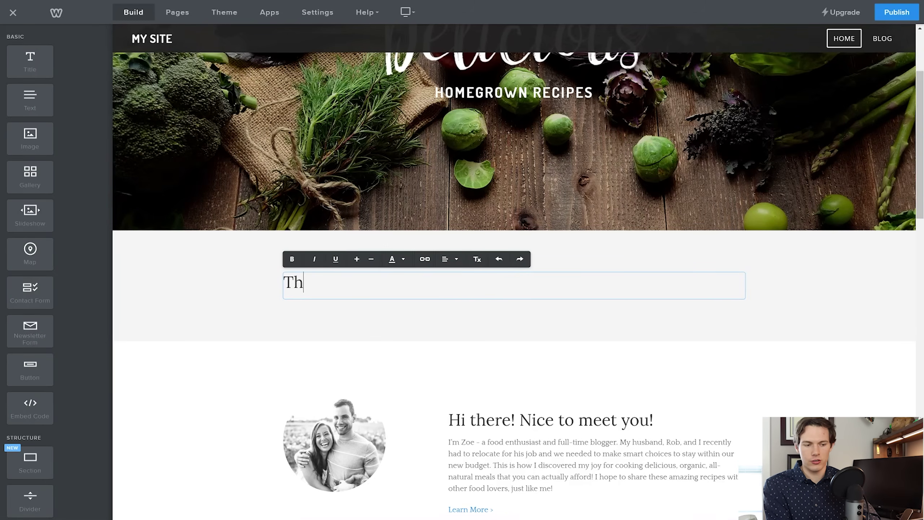
{"action": "type", "text": "is is a new sec"}
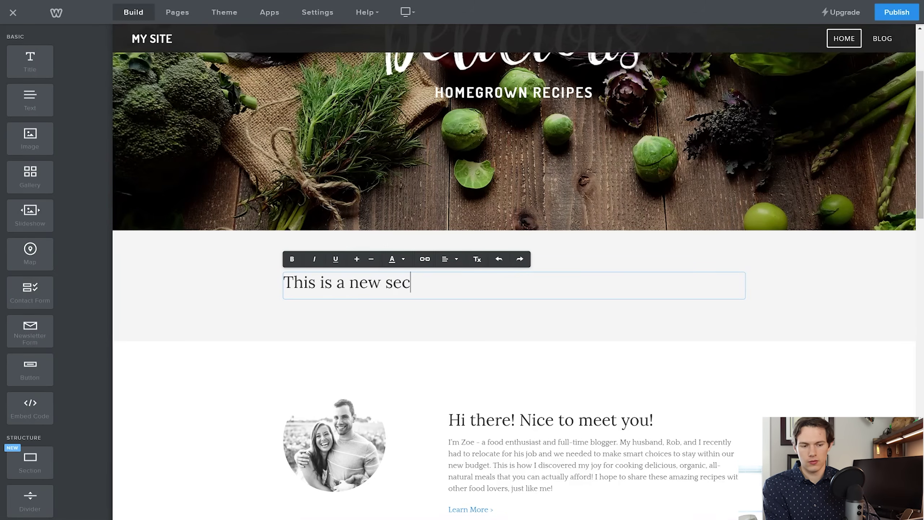
{"action": "type", "text": "tion"}
{"action": "type", "text": "."}
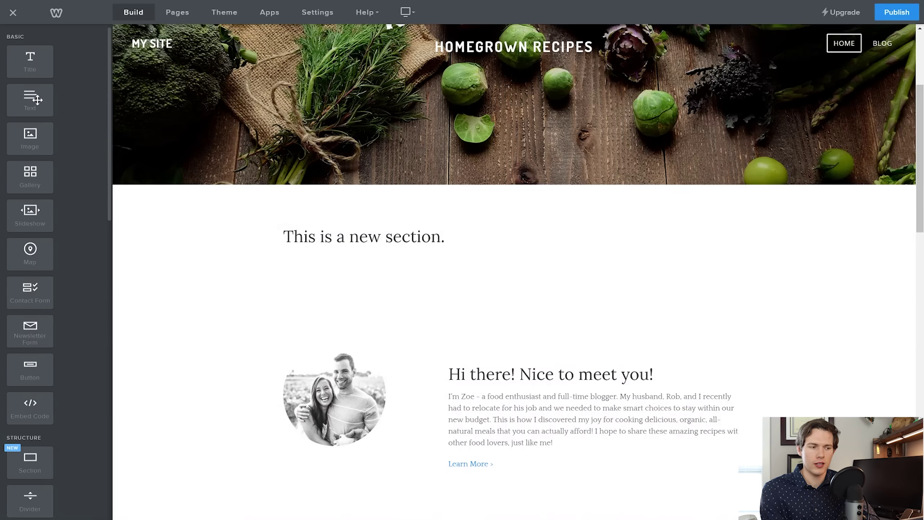
Add a text block reading "sflknsdgfojnergokqknrgeo'rngearg", four "sdf" lines and "sd" under the new section's title, and insert an empty image element above it
{"action": "left_click_drag", "start_coordinate": [37, 100], "coordinate": [397, 255]}
{"action": "left_click_drag", "start_coordinate": [397, 255], "coordinate": [398, 255]}
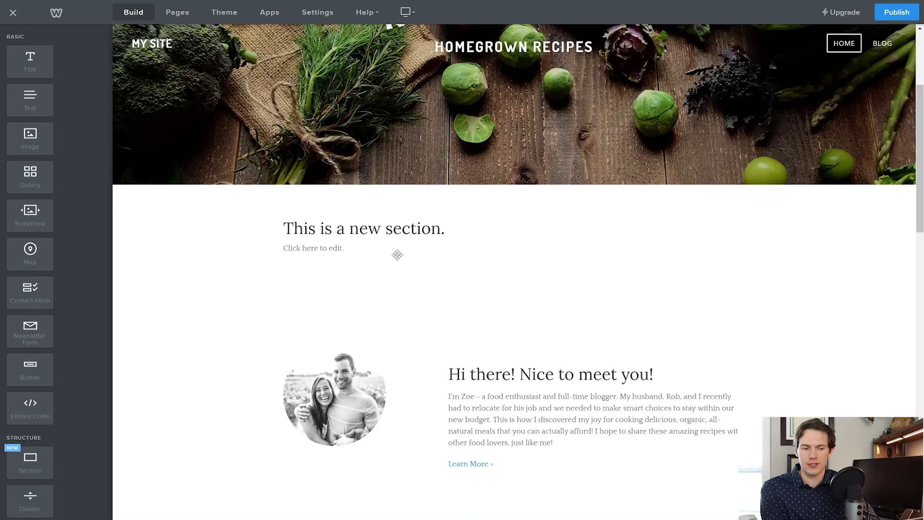
{"action": "left_click", "coordinate": [396, 249]}
{"action": "type", "text": "sflknsdgfojne"}
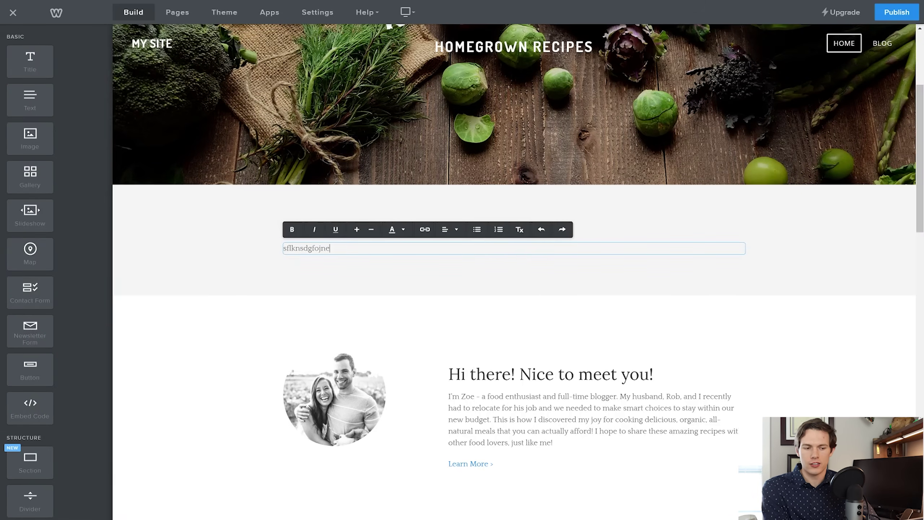
{"action": "type", "text": "rgokqknrgeo'rngearg"}
{"action": "key", "text": "Return"}
{"action": "key", "text": "Return"}
{"action": "type", "text": "sdf sdf sdf sdf sd"}
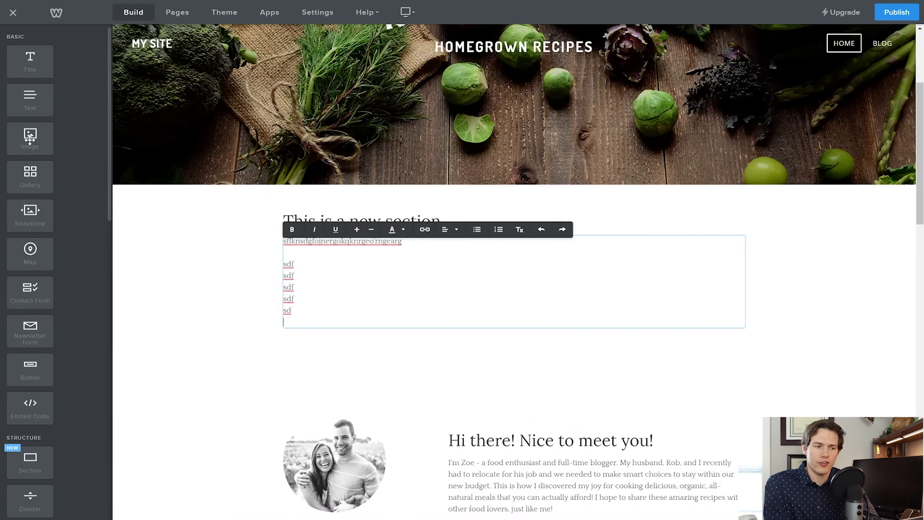
{"action": "left_click_drag", "start_coordinate": [31, 138], "coordinate": [368, 237]}
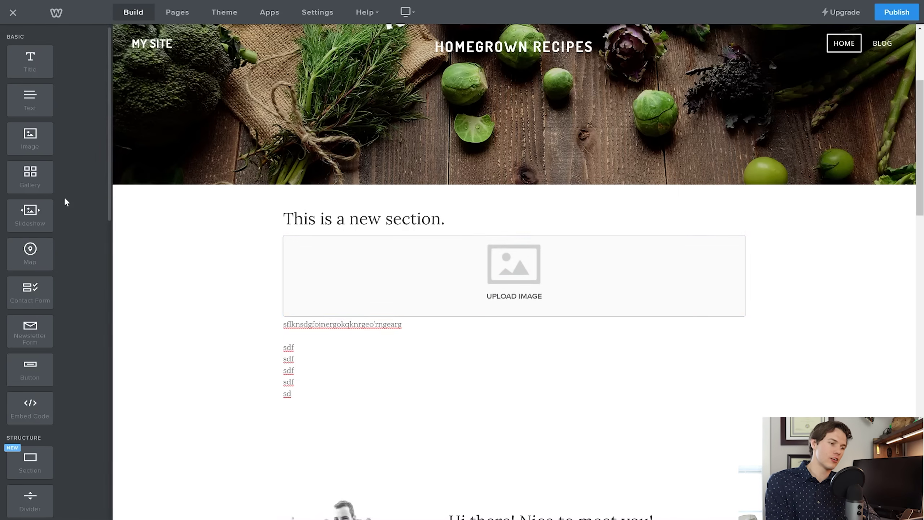
Try a spacer in a widened column to the left of the empty image element, and delete the spacer
{"action": "scroll", "coordinate": [36, 414], "scroll_direction": "down", "scroll_amount": 4}
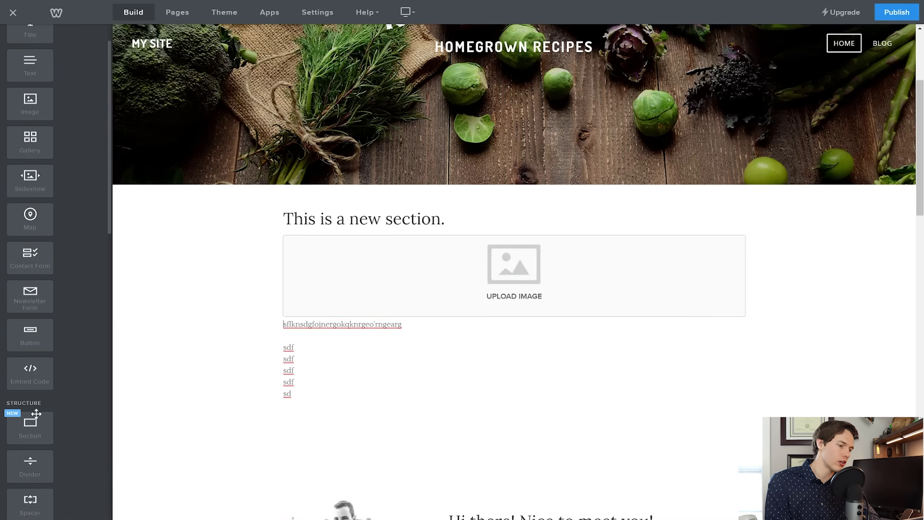
{"action": "left_click_drag", "start_coordinate": [29, 379], "coordinate": [284, 292]}
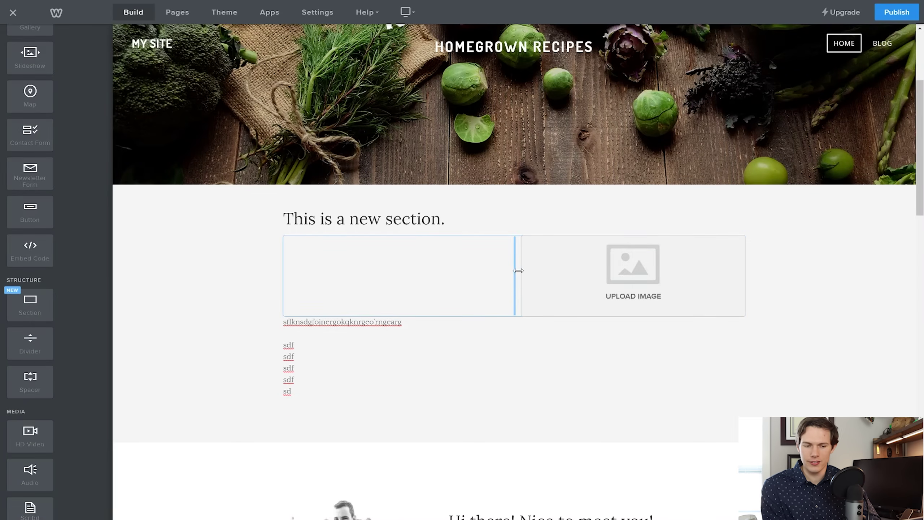
{"action": "left_click_drag", "start_coordinate": [517, 270], "coordinate": [560, 285]}
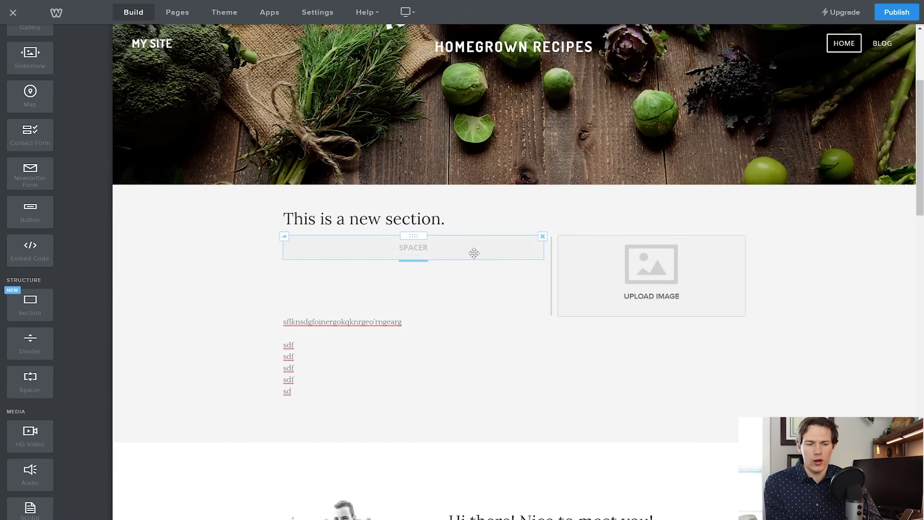
{"action": "left_click", "coordinate": [541, 237]}
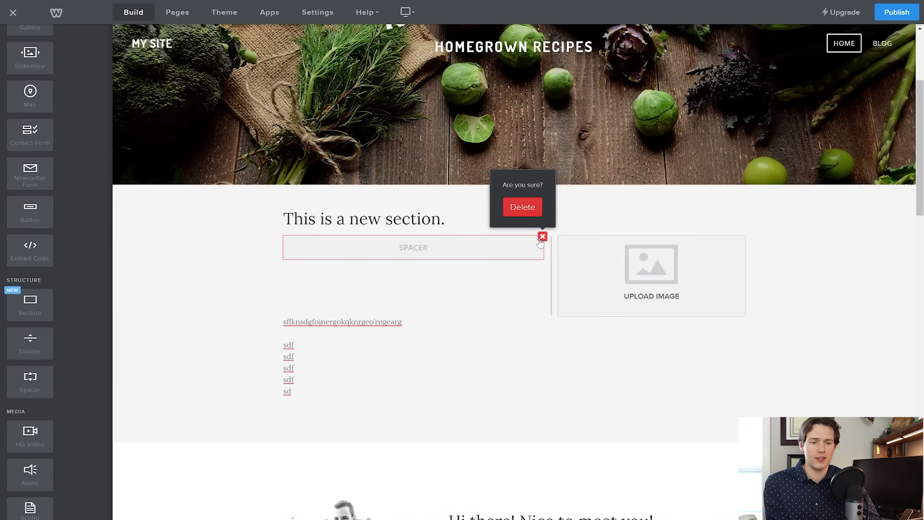
{"action": "left_click", "coordinate": [522, 210]}
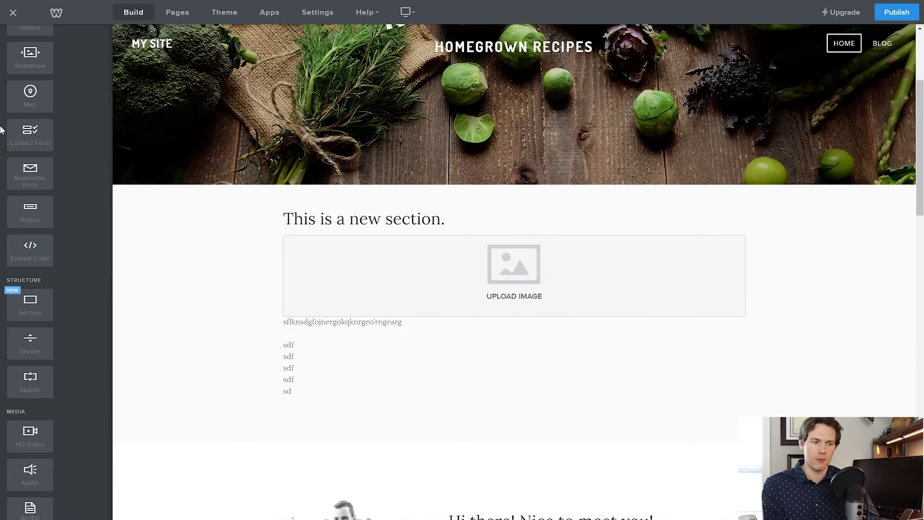
Insert a map to the left of the empty image element in the new section, and check the image element's upload sources
{"action": "scroll", "coordinate": [30, 254], "scroll_direction": "up", "scroll_amount": 4}
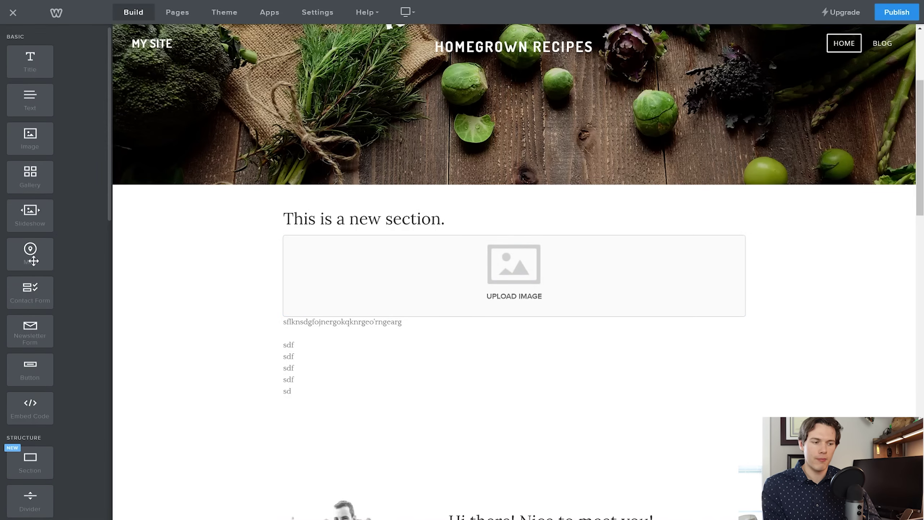
{"action": "left_click_drag", "start_coordinate": [34, 260], "coordinate": [288, 265]}
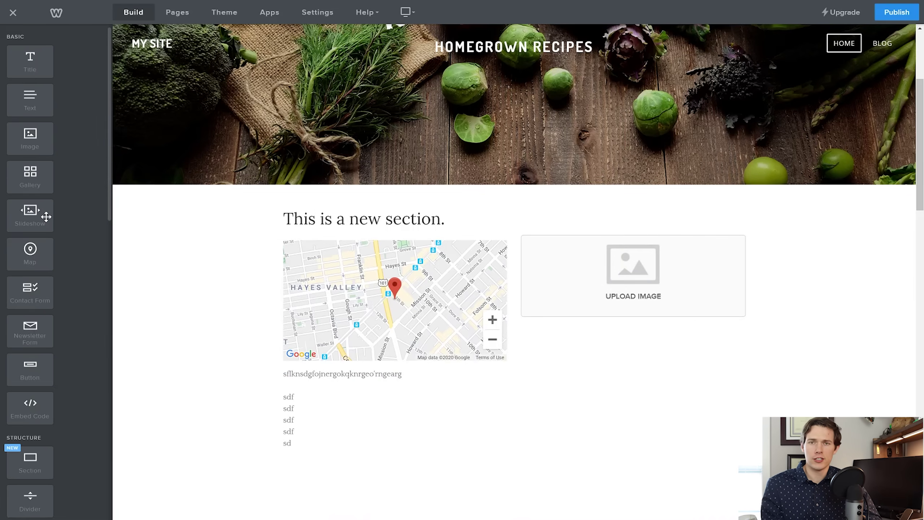
{"action": "left_click", "coordinate": [663, 271]}
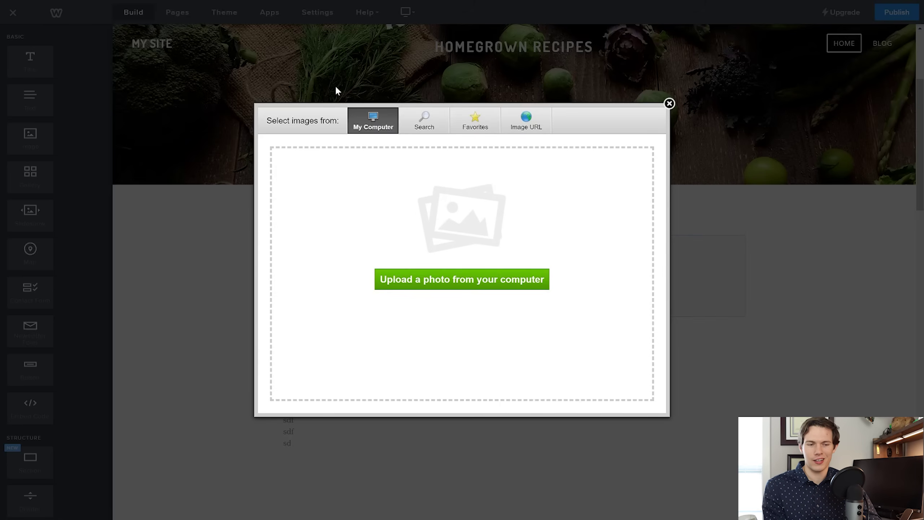
{"action": "left_click", "coordinate": [668, 104]}
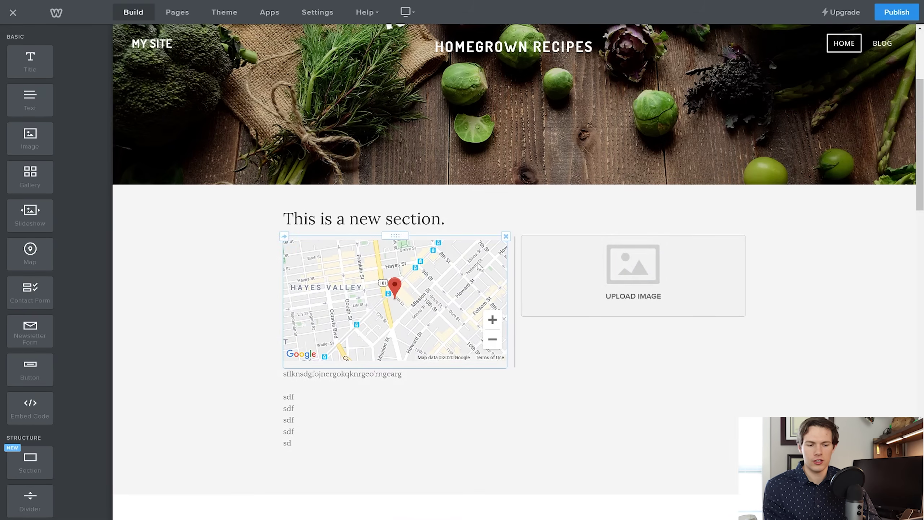
Review the map element's settings, including its Advanced Display options
{"action": "left_click", "coordinate": [479, 266]}
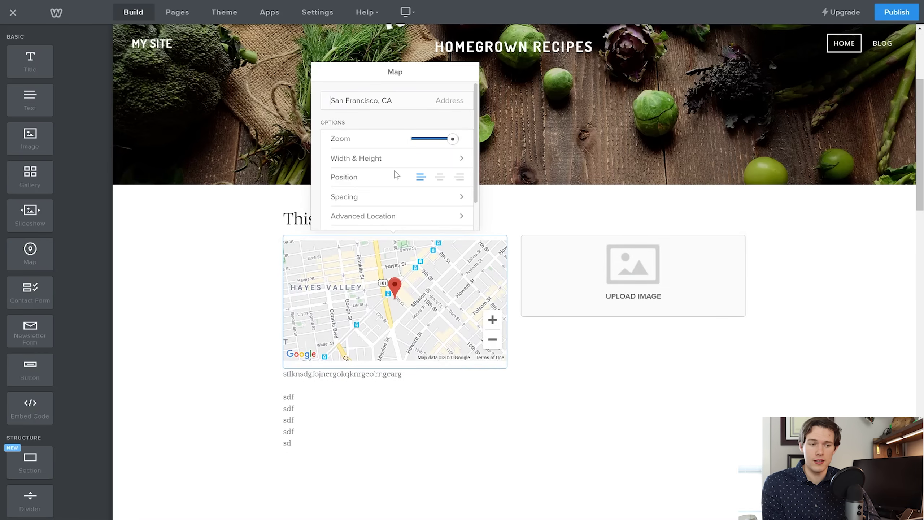
{"action": "scroll", "coordinate": [396, 174], "scroll_direction": "down", "scroll_amount": 1}
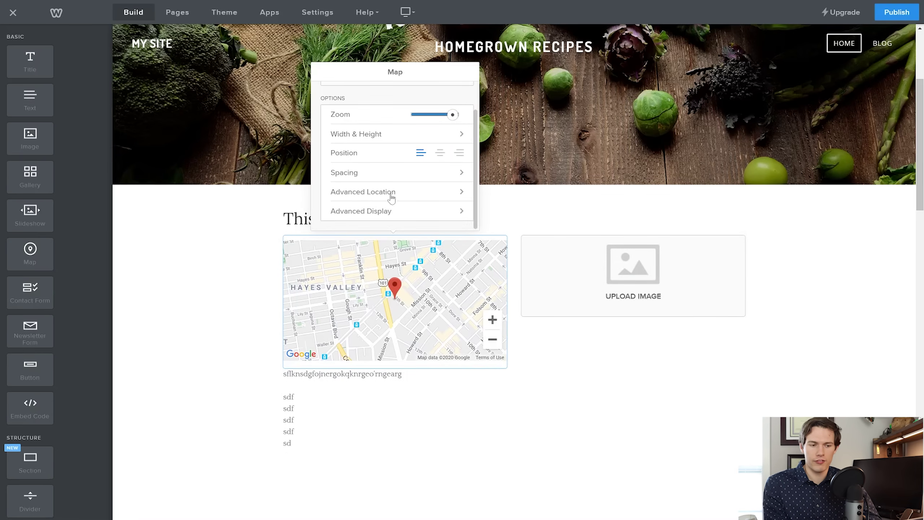
{"action": "left_click", "coordinate": [389, 212]}
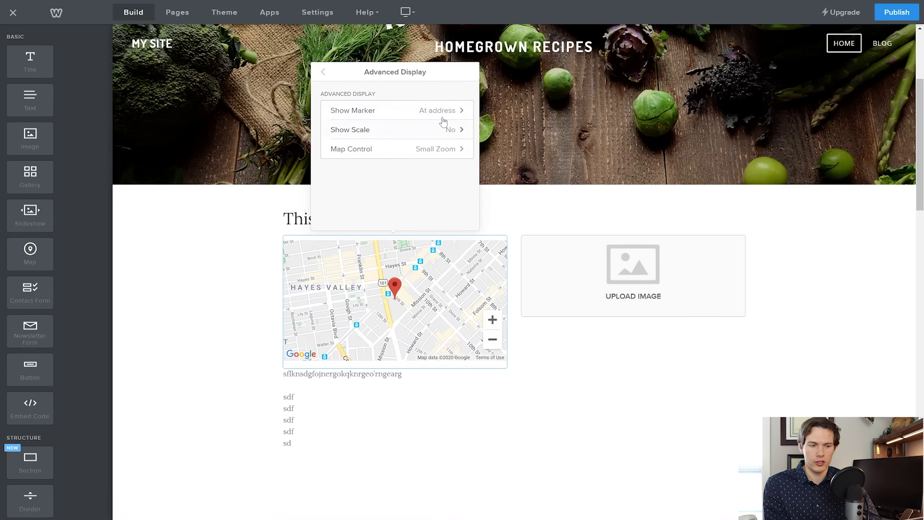
{"action": "left_click", "coordinate": [323, 72]}
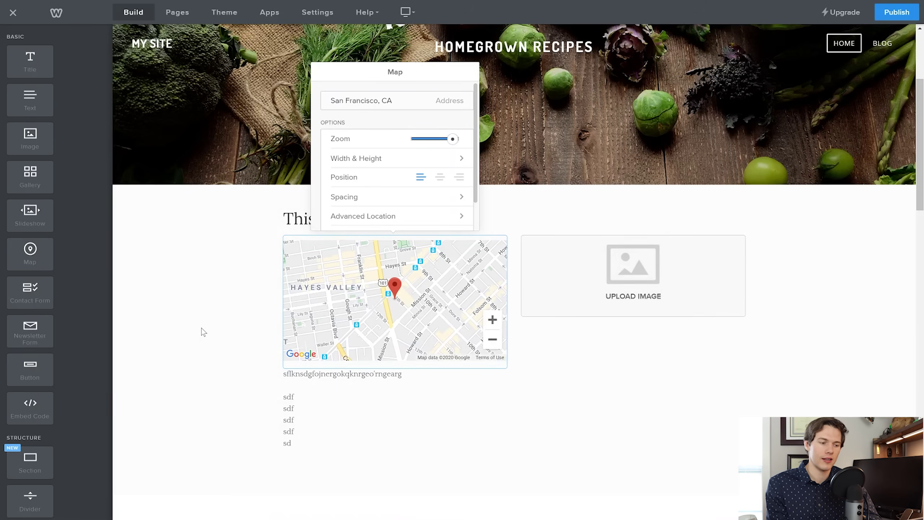
{"action": "left_click", "coordinate": [181, 317]}
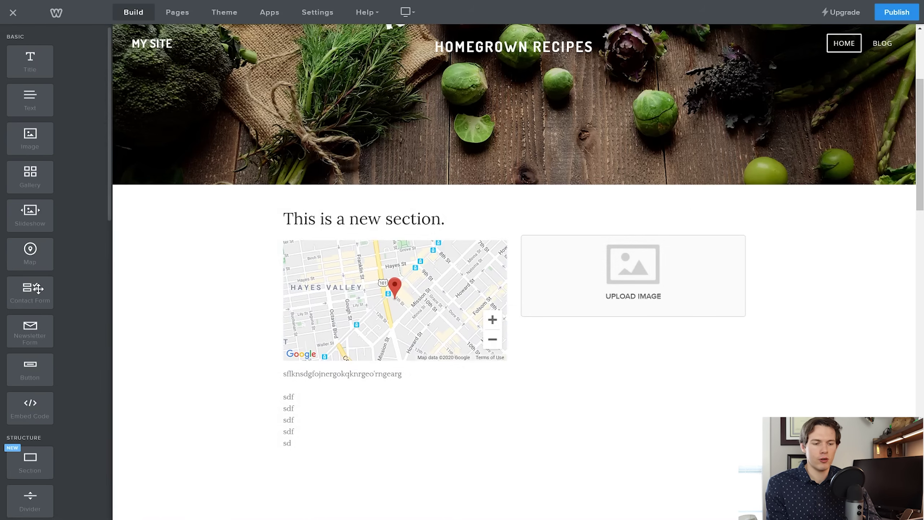
Add a contact form below the new section's text block, and look through its form options and Email field settings
{"action": "left_click_drag", "start_coordinate": [38, 288], "coordinate": [432, 456]}
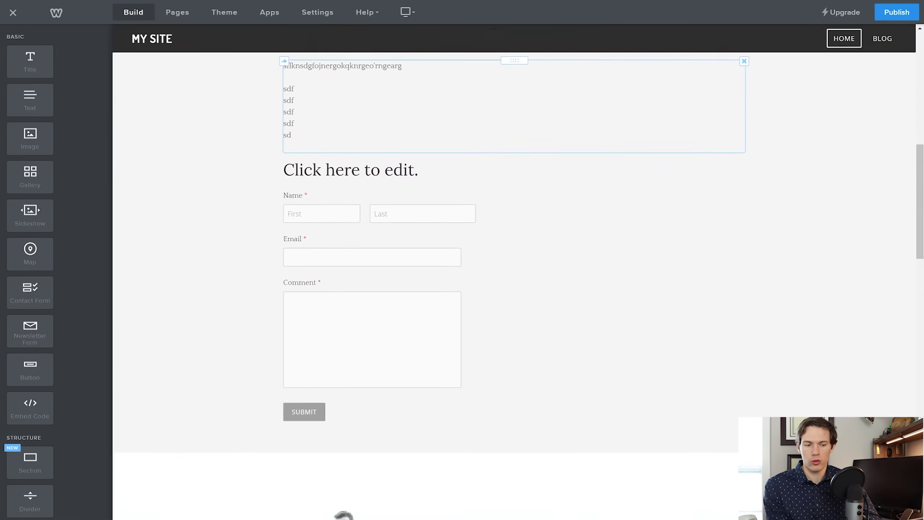
{"action": "left_click", "coordinate": [415, 255]}
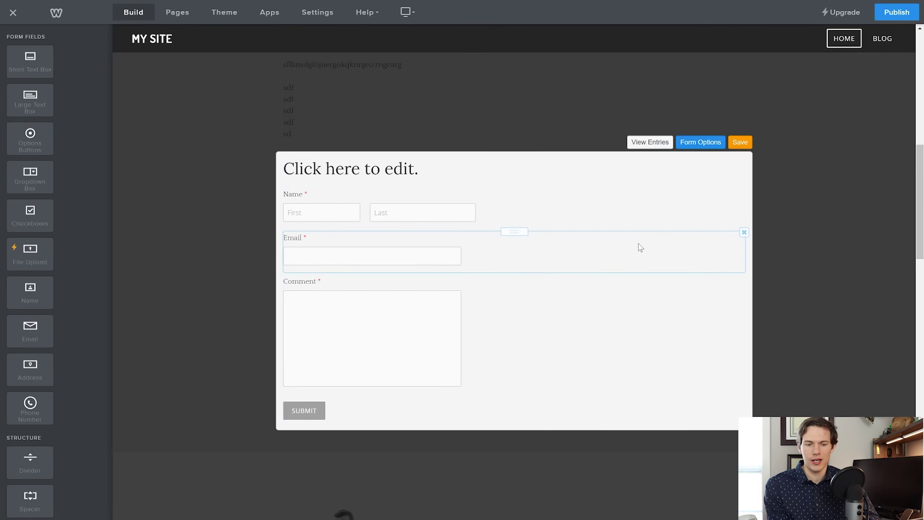
{"action": "left_click", "coordinate": [701, 144]}
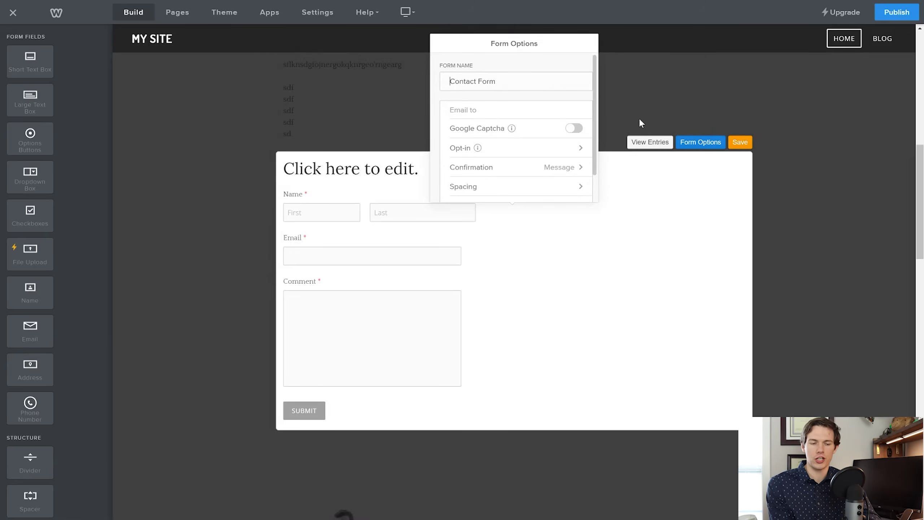
{"action": "scroll", "coordinate": [518, 127], "scroll_direction": "down", "scroll_amount": 1}
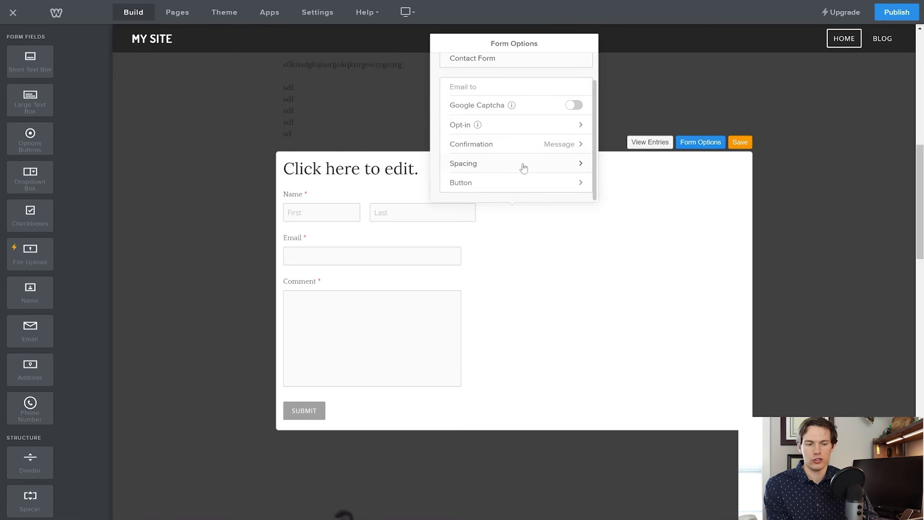
{"action": "left_click", "coordinate": [567, 251]}
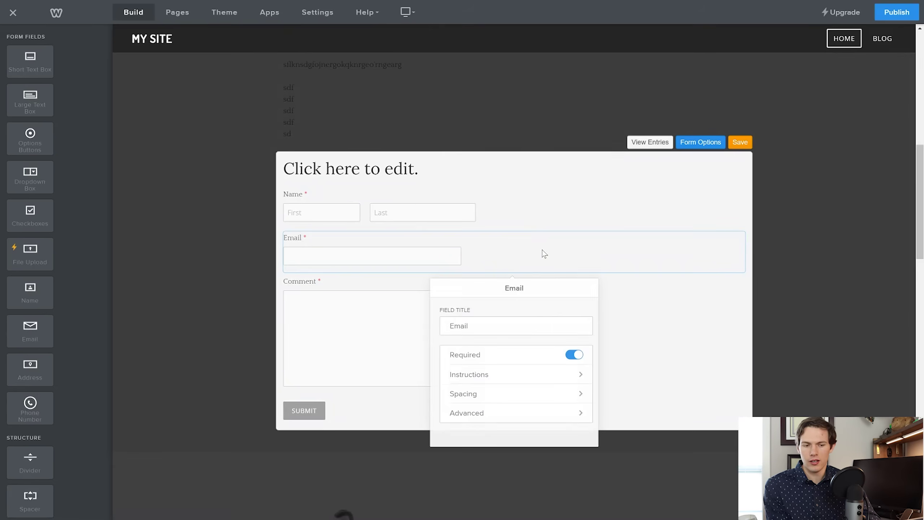
{"action": "left_click", "coordinate": [348, 302]}
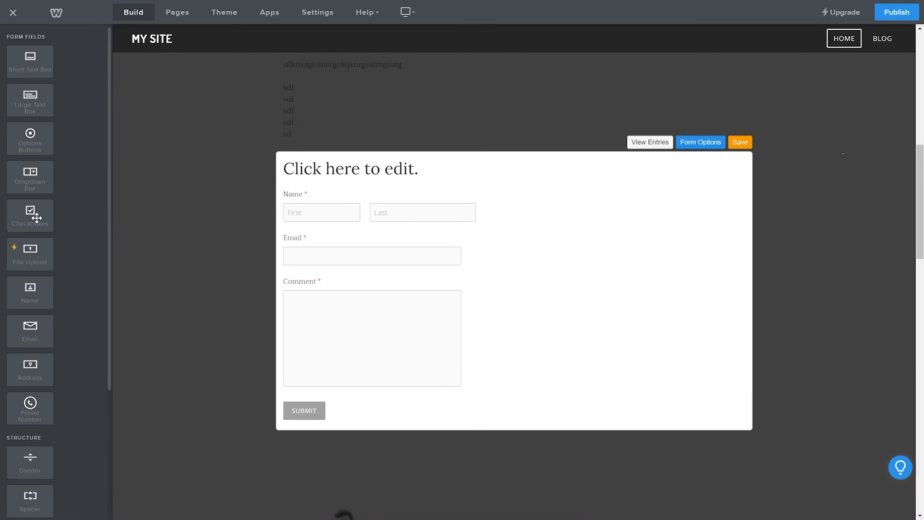
Add a checkboxes field between the contact form's Name and Email fields, and save the form, declining the Promote offer
{"action": "mouse_move", "coordinate": [35, 212]}
{"action": "left_mouse_down"}
{"action": "mouse_move", "coordinate": [129, 227]}
{"action": "mouse_move", "coordinate": [309, 233]}
{"action": "mouse_move", "coordinate": [291, 247]}
{"action": "mouse_move", "coordinate": [309, 230]}
{"action": "left_mouse_up"}
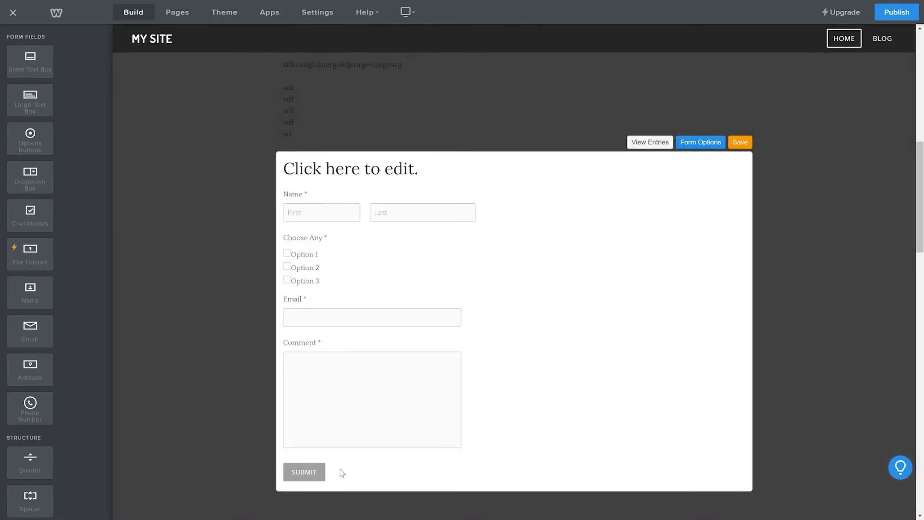
{"action": "left_click", "coordinate": [311, 477]}
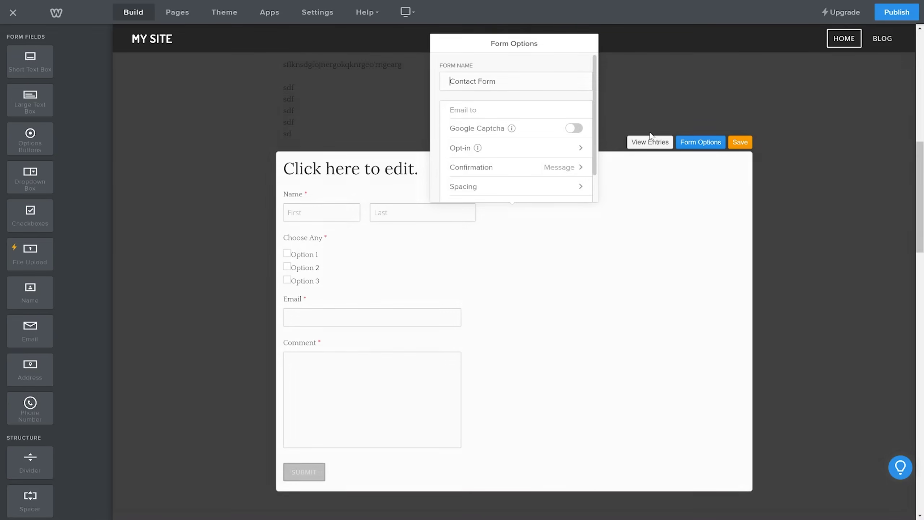
{"action": "left_click", "coordinate": [746, 152]}
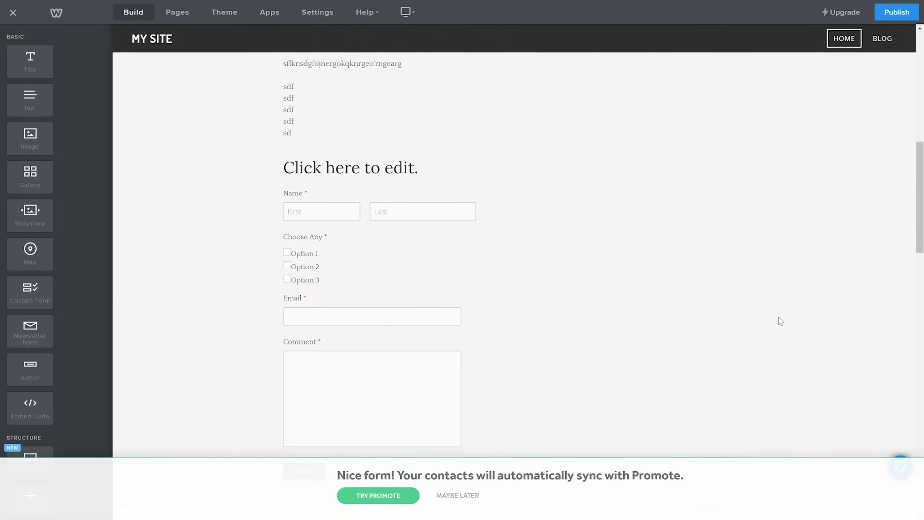
{"action": "scroll", "coordinate": [781, 321], "scroll_direction": "down", "scroll_amount": 5}
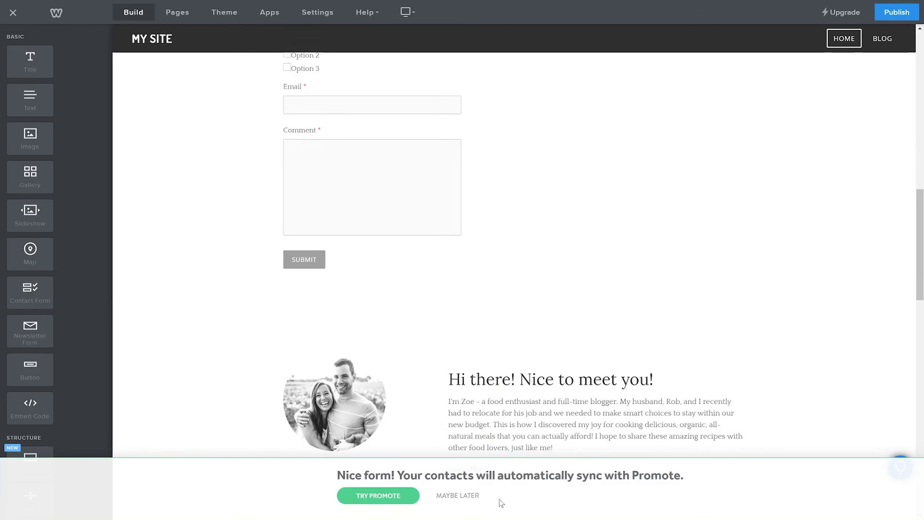
{"action": "left_click", "coordinate": [462, 502]}
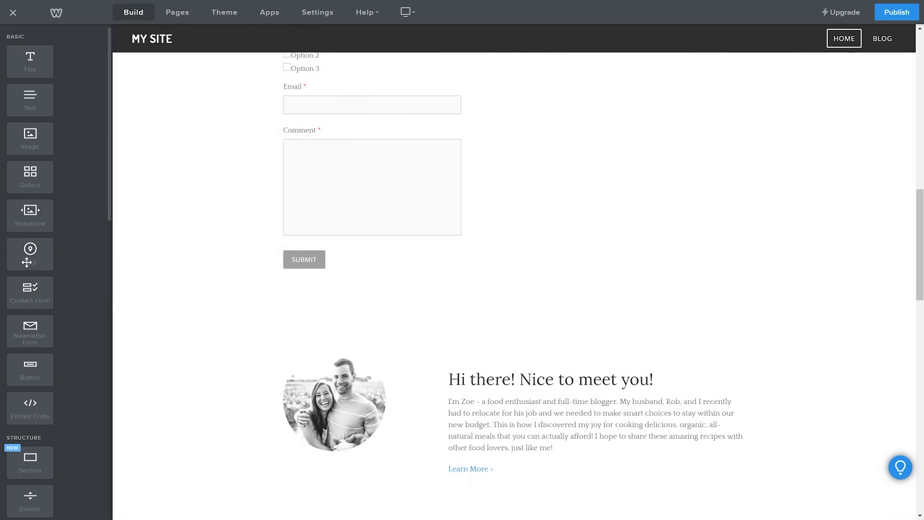
Add a button below the intro section's paragraph and label it "LEARN MORE"
{"action": "scroll", "coordinate": [38, 330], "scroll_direction": "down", "scroll_amount": 5}
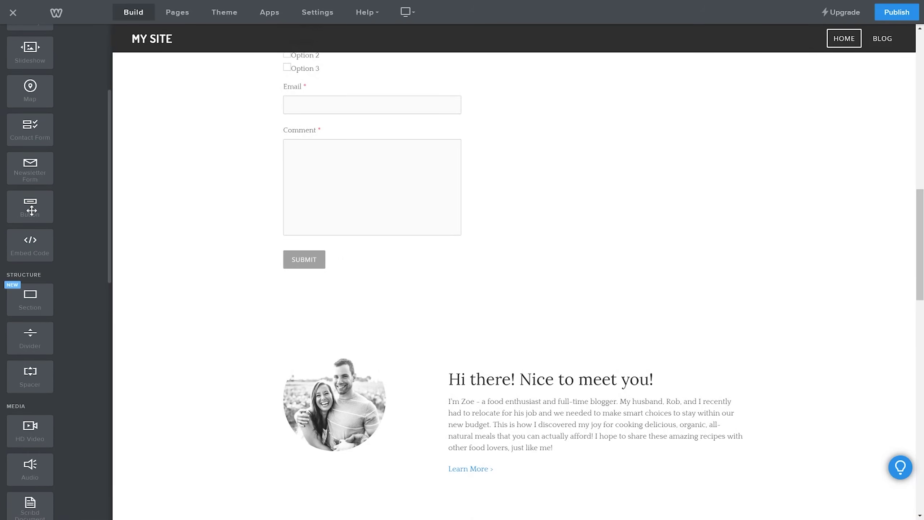
{"action": "left_click_drag", "start_coordinate": [31, 210], "coordinate": [513, 481]}
{"action": "left_click_drag", "start_coordinate": [510, 471], "coordinate": [496, 463]}
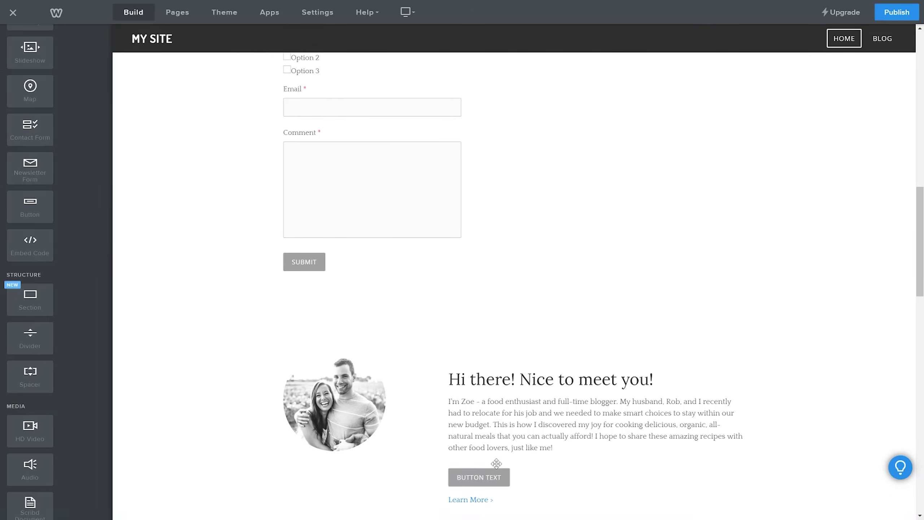
{"action": "scroll", "coordinate": [495, 464], "scroll_direction": "down", "scroll_amount": 5}
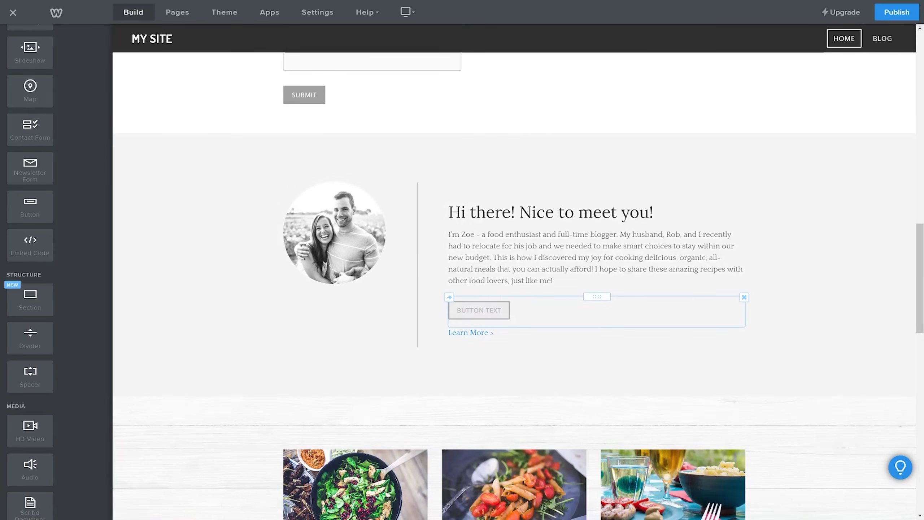
{"action": "left_click", "coordinate": [473, 310]}
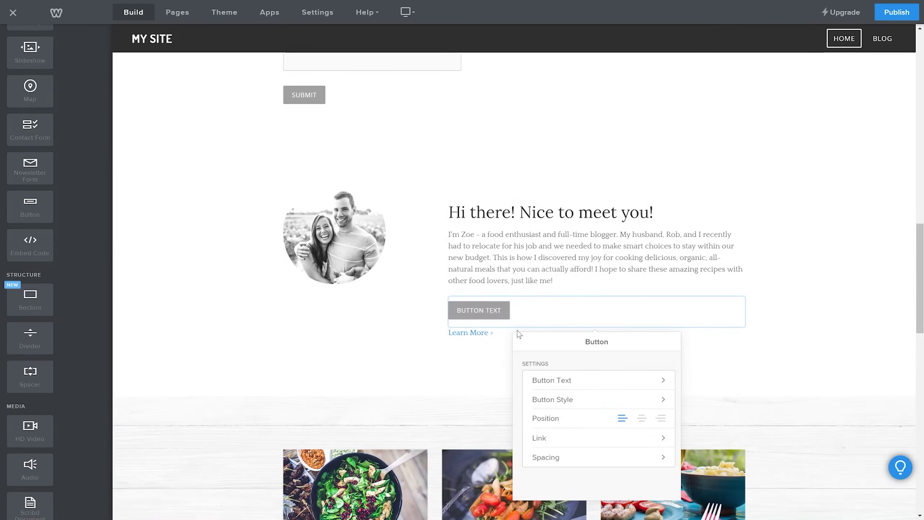
{"action": "key", "text": "ctrl+a"}
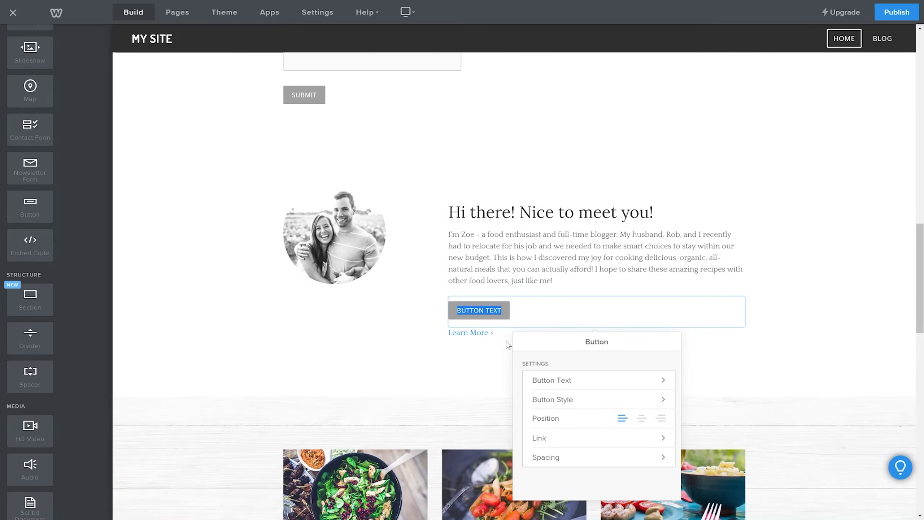
{"action": "type", "text": "LEARN M"}
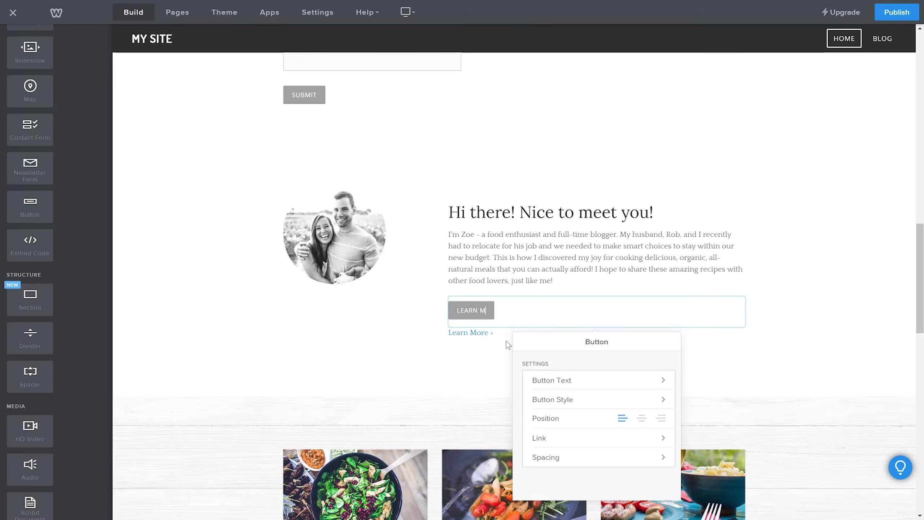
{"action": "type", "text": "ORE"}
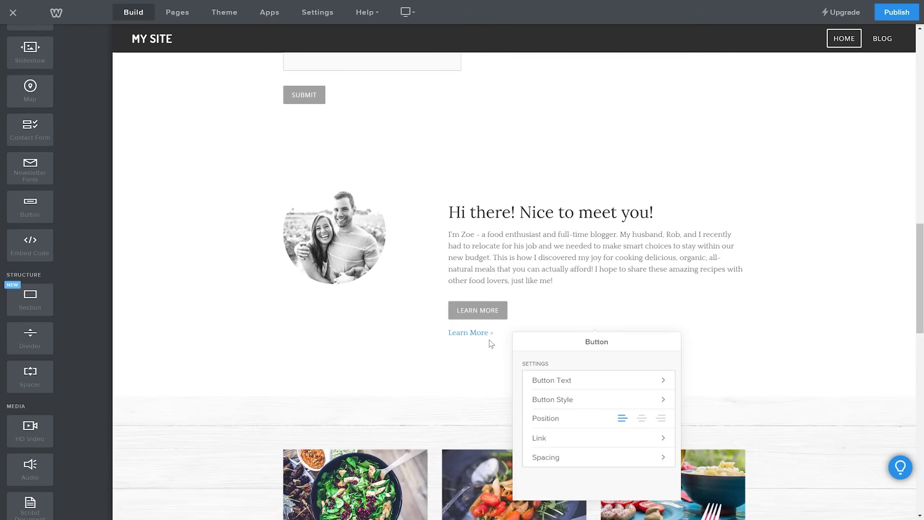
Delete the "Learn More >" text link beneath the intro section's new button
{"action": "left_click", "coordinate": [489, 338]}
{"action": "left_click", "coordinate": [752, 365]}
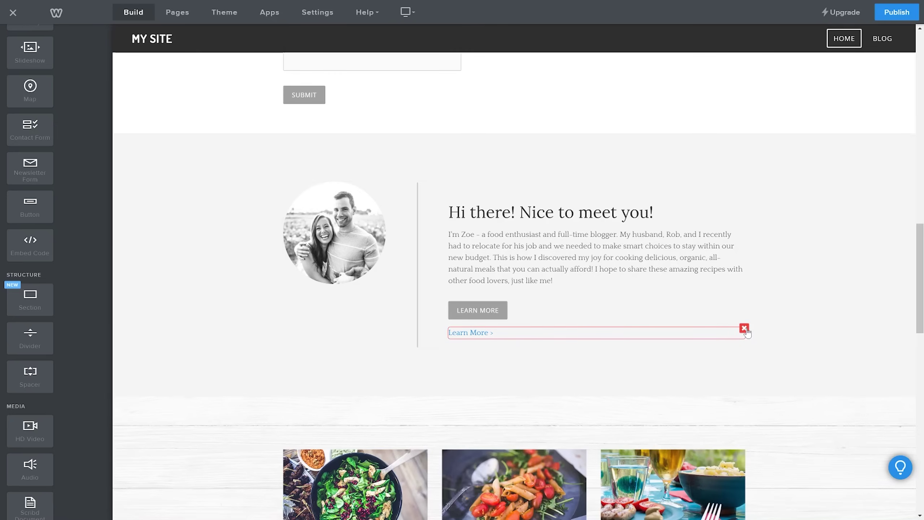
{"action": "left_click", "coordinate": [742, 328]}
{"action": "left_click", "coordinate": [720, 304]}
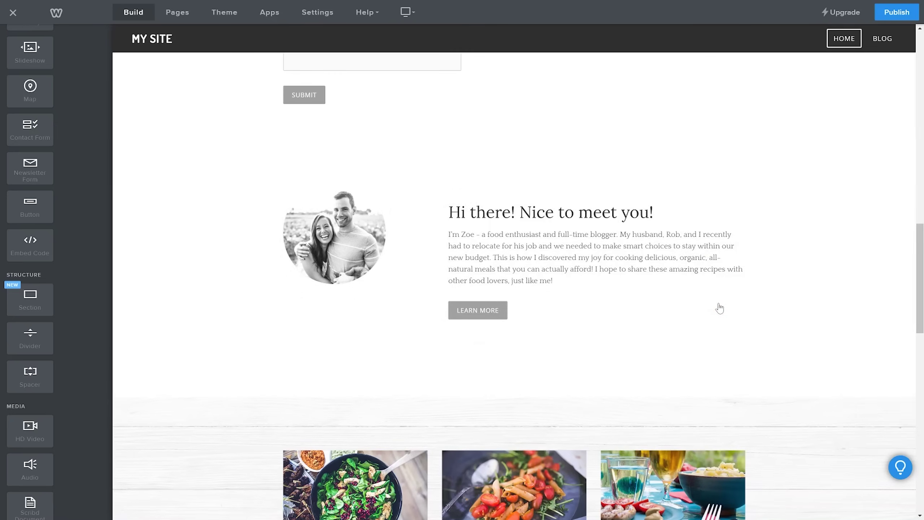
Review the link types available for the intro section's "LEARN MORE" button, including the Blog Post option
{"action": "left_click", "coordinate": [482, 312]}
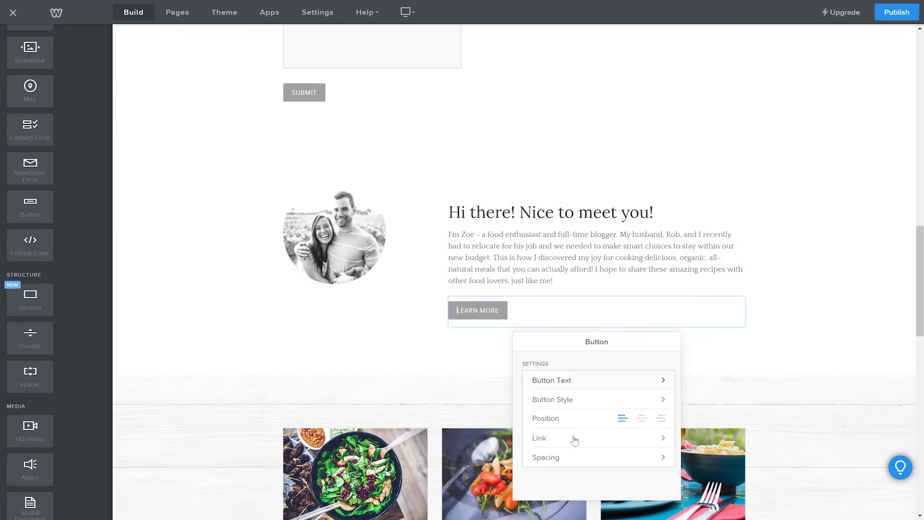
{"action": "left_click", "coordinate": [573, 439]}
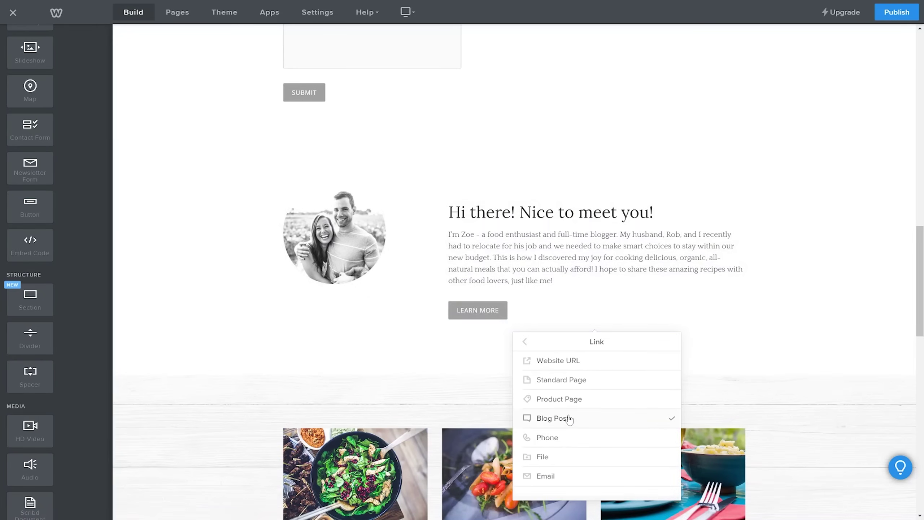
{"action": "left_click", "coordinate": [569, 419]}
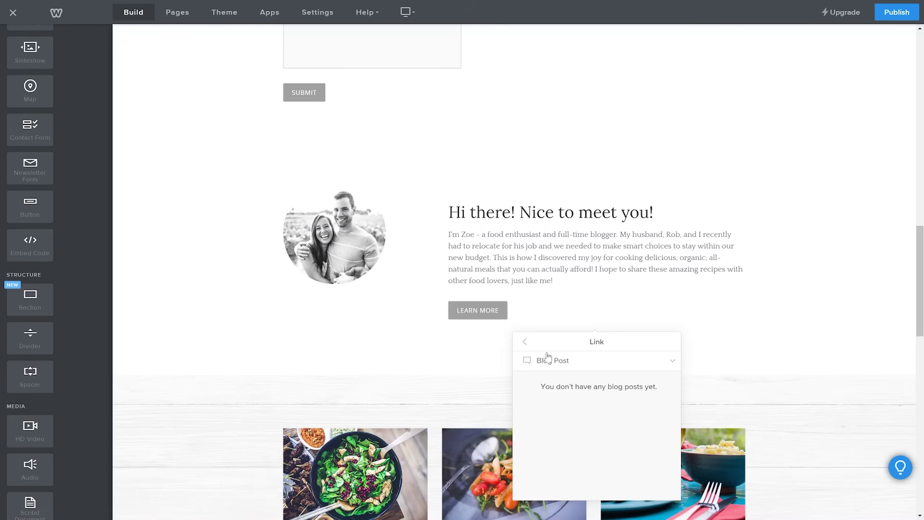
{"action": "left_click", "coordinate": [526, 345]}
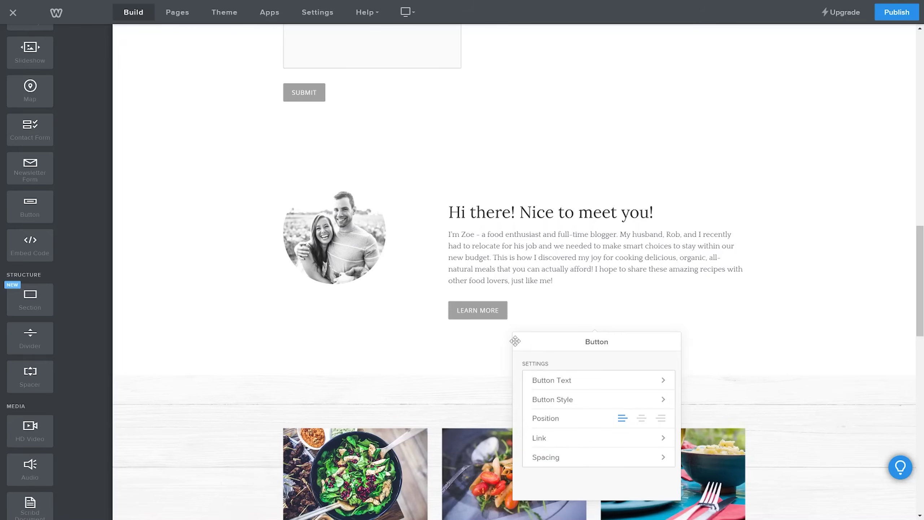
{"action": "left_click", "coordinate": [488, 345]}
Narrow the Spicy Tuscon Penne column and widen the Creamy Mac N Cheese column by moving the divider between them
{"action": "scroll", "coordinate": [488, 345], "scroll_direction": "down", "scroll_amount": 6}
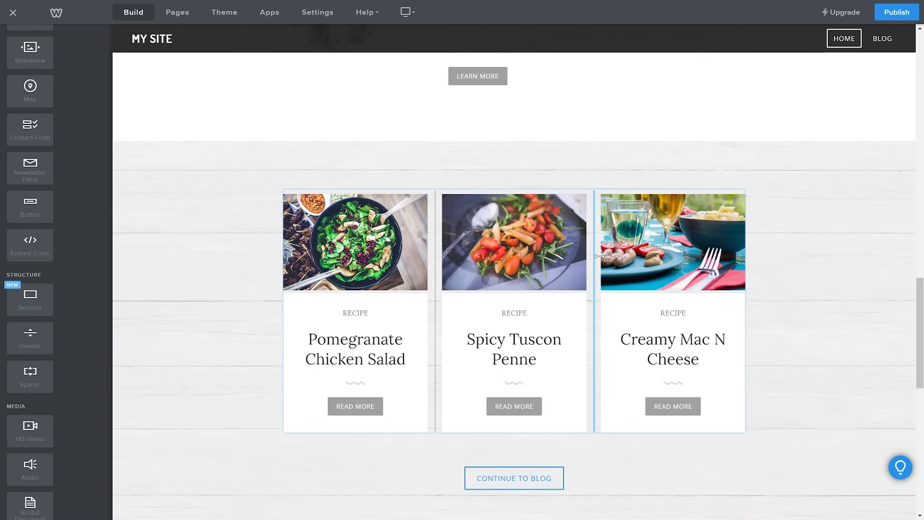
{"action": "mouse_move", "coordinate": [590, 257]}
{"action": "left_mouse_down"}
{"action": "mouse_move", "coordinate": [580, 266]}
{"action": "mouse_move", "coordinate": [613, 263]}
{"action": "mouse_move", "coordinate": [588, 268]}
{"action": "left_mouse_up"}
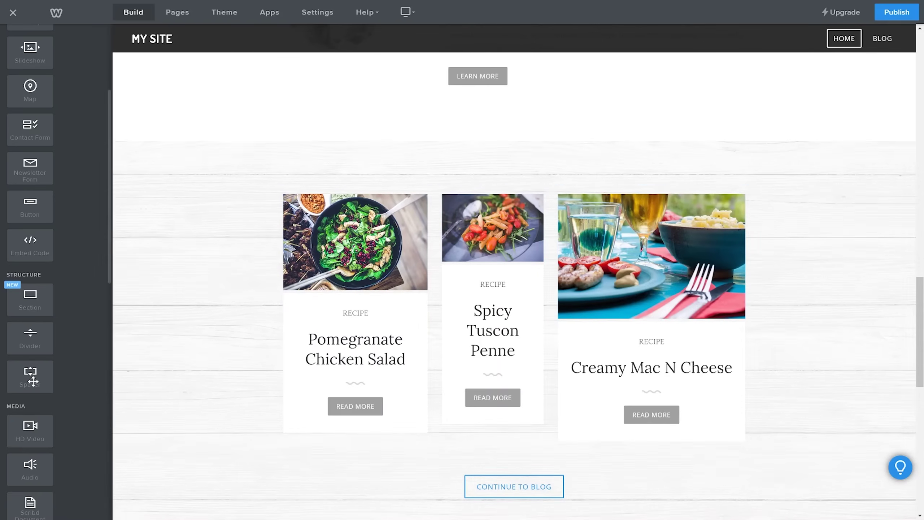
Begin a new Product Page and go to the store's Item Library to add products
{"action": "scroll", "coordinate": [33, 380], "scroll_direction": "down", "scroll_amount": 6}
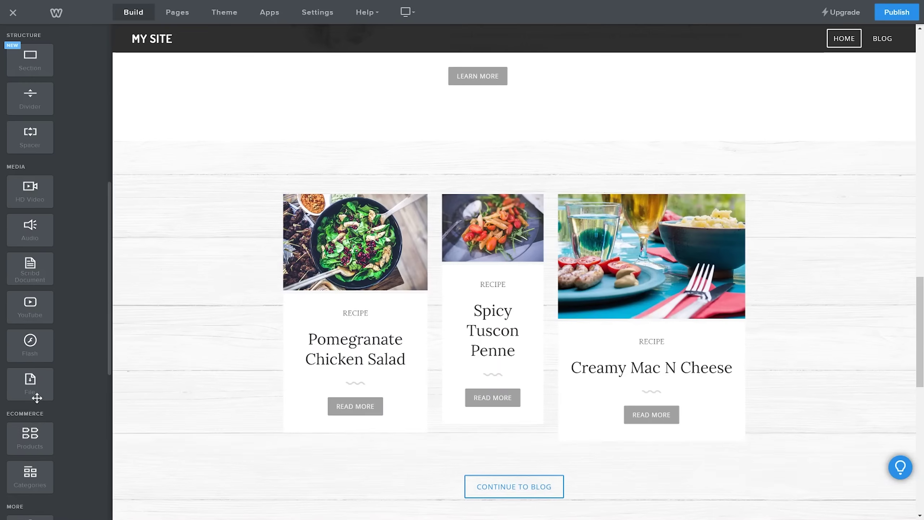
{"action": "scroll", "coordinate": [33, 403], "scroll_direction": "down", "scroll_amount": 6}
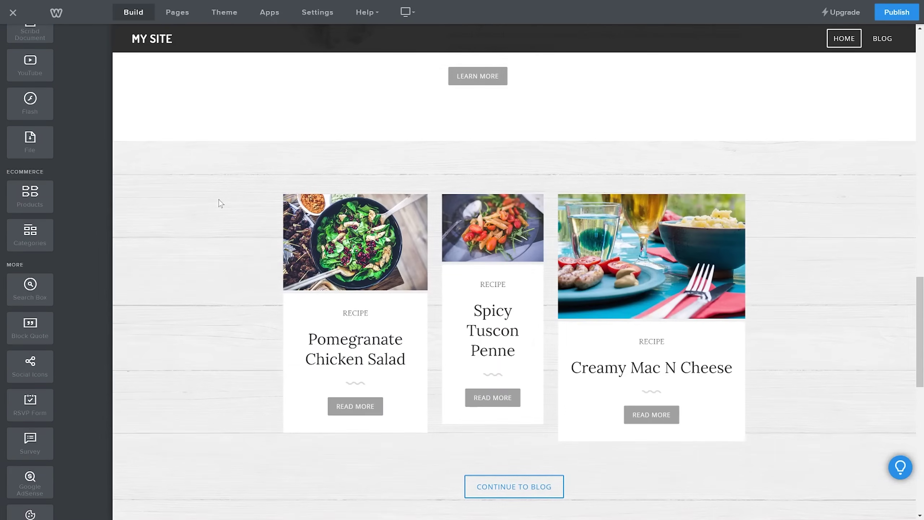
{"action": "left_click", "coordinate": [174, 13]}
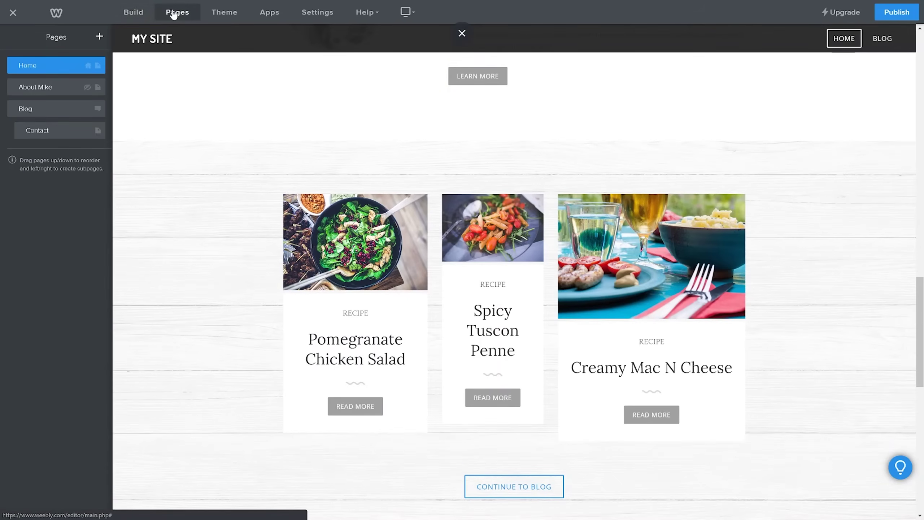
{"action": "left_click", "coordinate": [99, 37]}
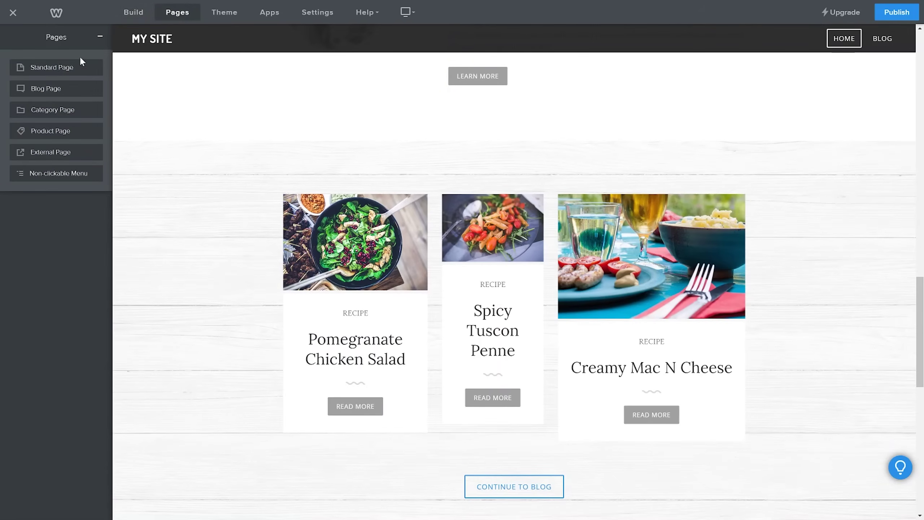
{"action": "left_click", "coordinate": [71, 130]}
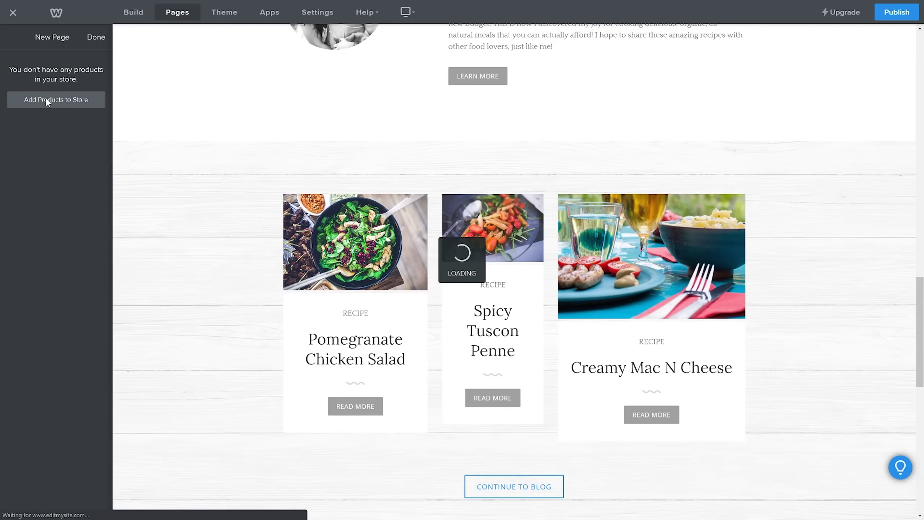
{"action": "left_click", "coordinate": [46, 99]}
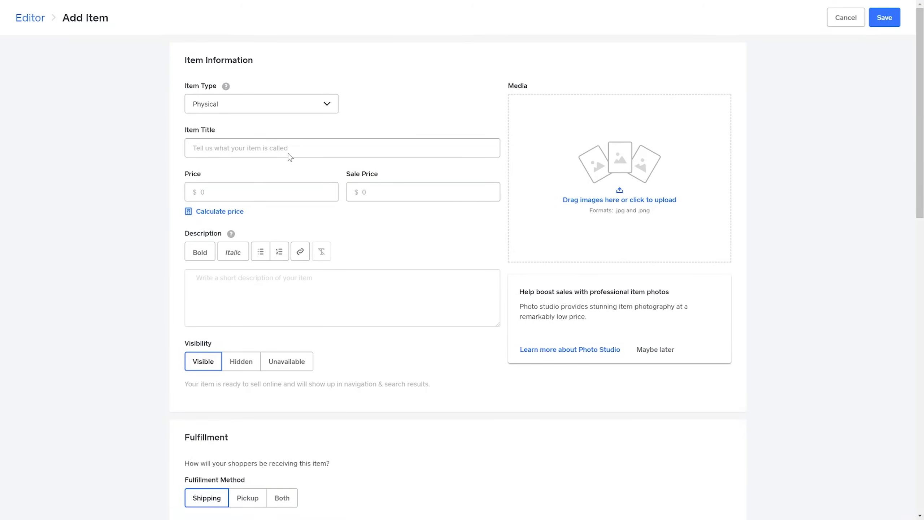
{"action": "key", "text": "alt+Left"}
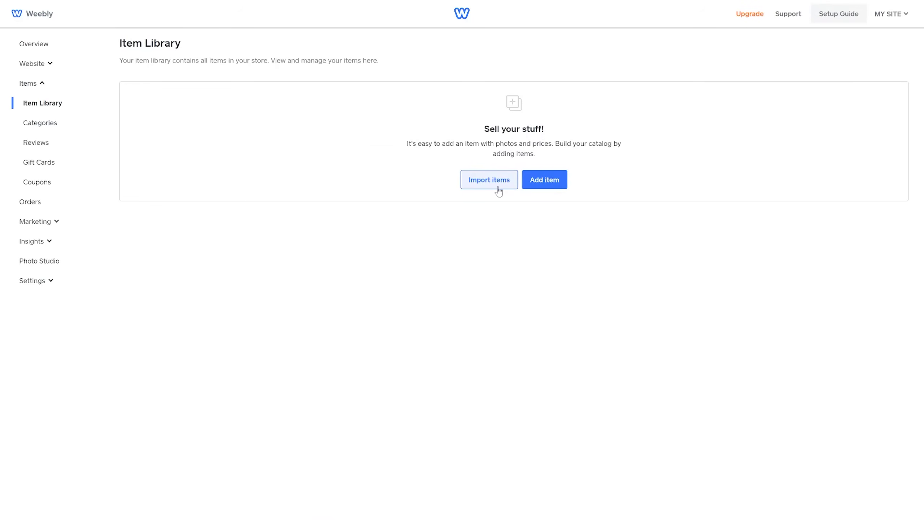
Add a physical store item titled "product #1" with a price of $2
{"action": "left_click", "coordinate": [551, 190]}
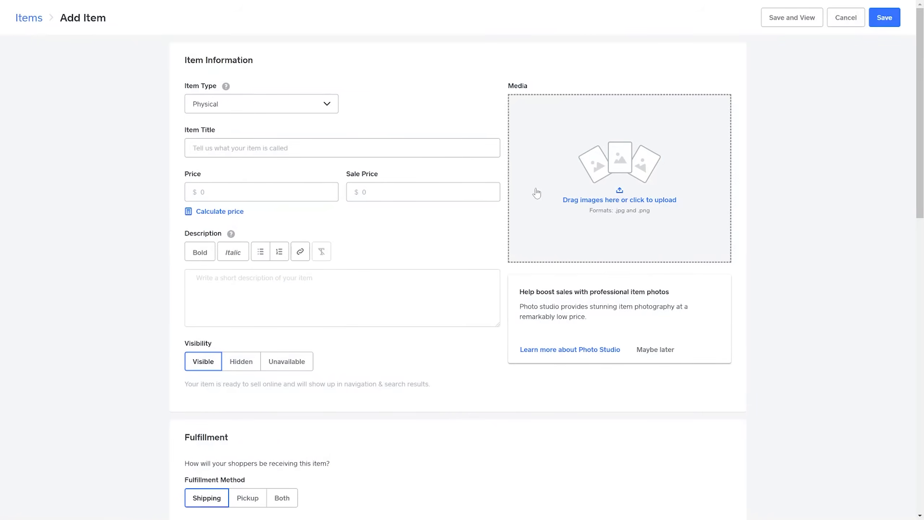
{"action": "type", "text": "product #1"}
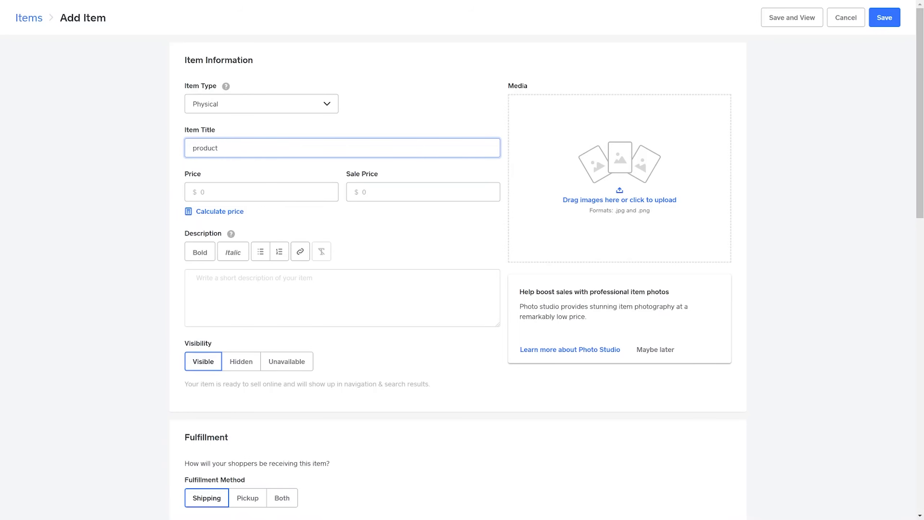
{"action": "left_click", "coordinate": [286, 187]}
{"action": "scroll", "coordinate": [326, 216], "scroll_direction": "down", "scroll_amount": 3}
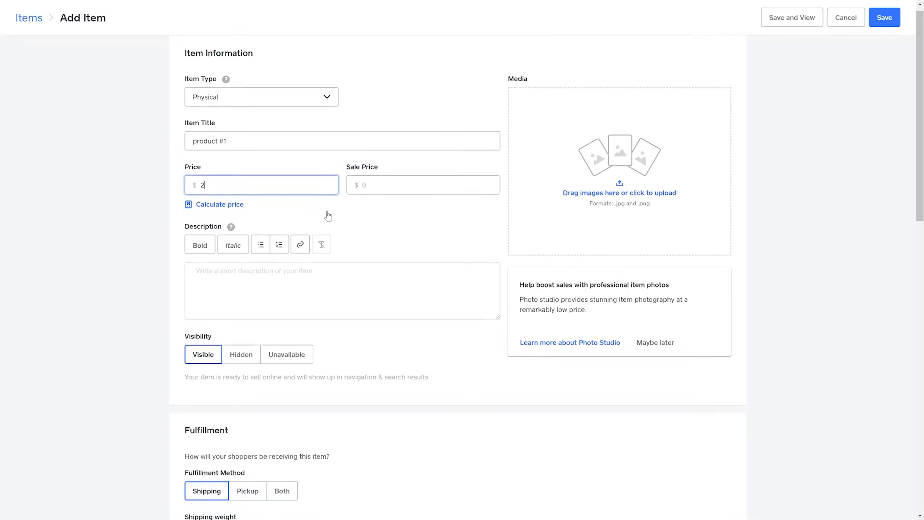
Describe the new item as "this is a product" and save it to the Item Library
{"action": "left_click", "coordinate": [306, 219]}
{"action": "left_click", "coordinate": [306, 182]}
{"action": "type", "text": "thris is a product"}
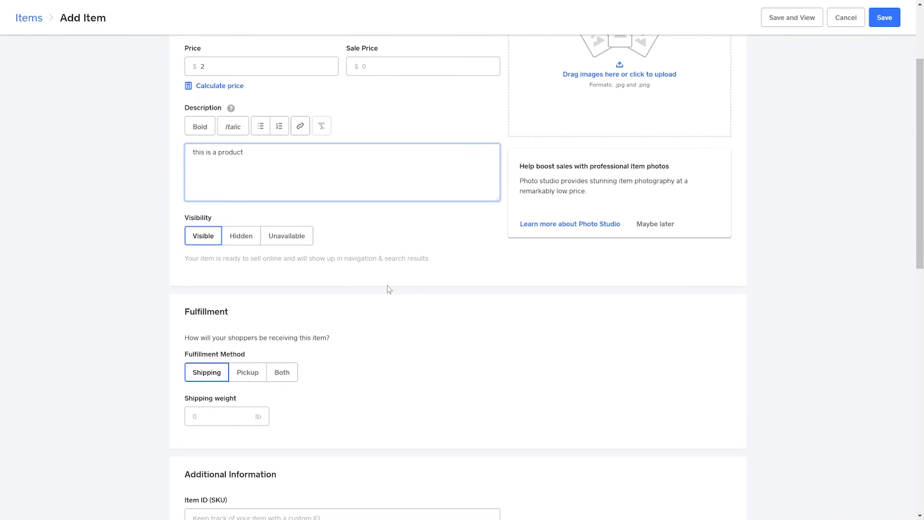
{"action": "scroll", "coordinate": [387, 288], "scroll_direction": "down", "scroll_amount": 5}
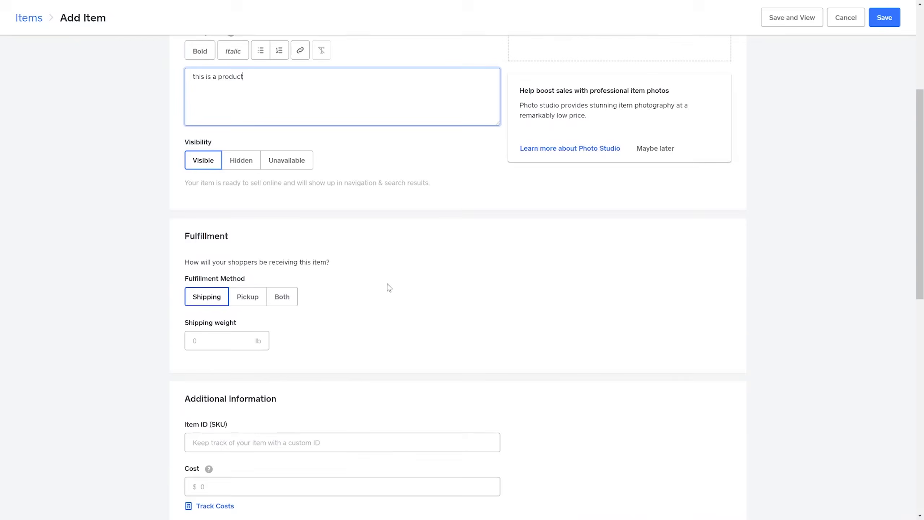
{"action": "scroll", "coordinate": [570, 262], "scroll_direction": "up", "scroll_amount": 8}
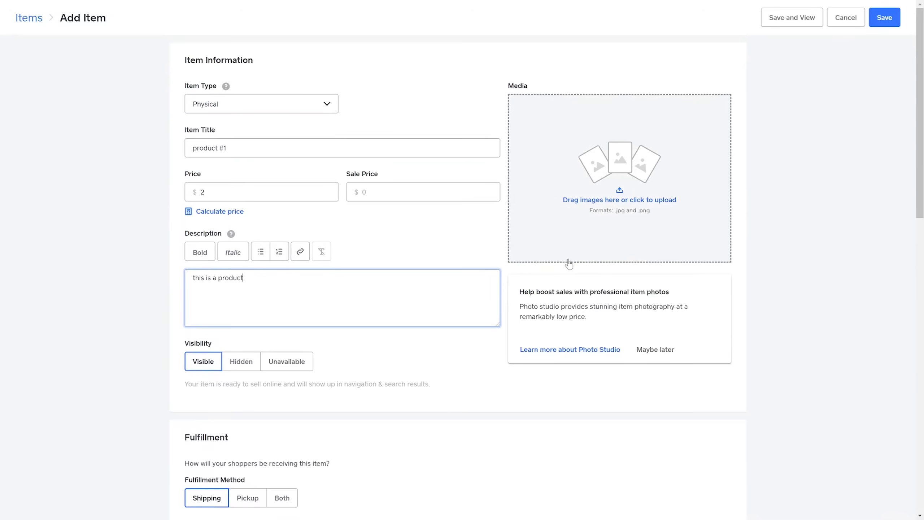
{"action": "left_click", "coordinate": [889, 18]}
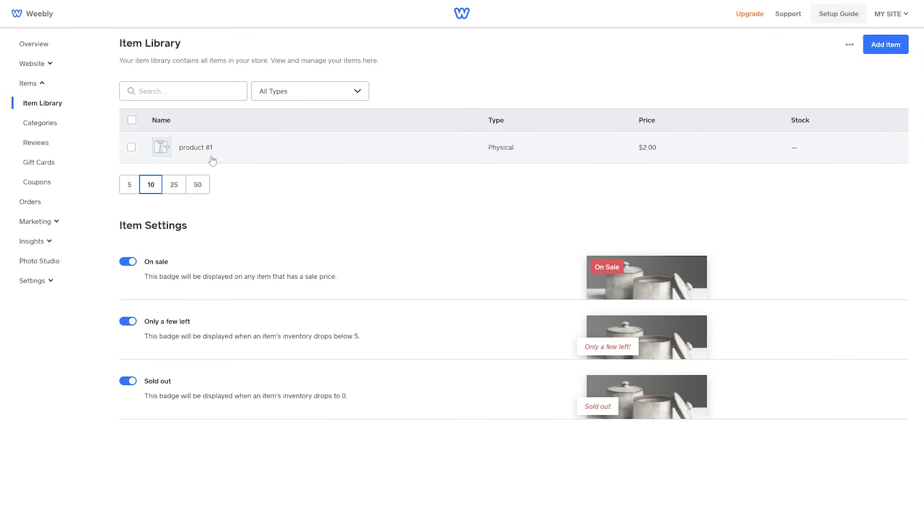
Select product #1 in the Item Library, then leave the store and reopen the site in the website editor
{"action": "left_click", "coordinate": [131, 147]}
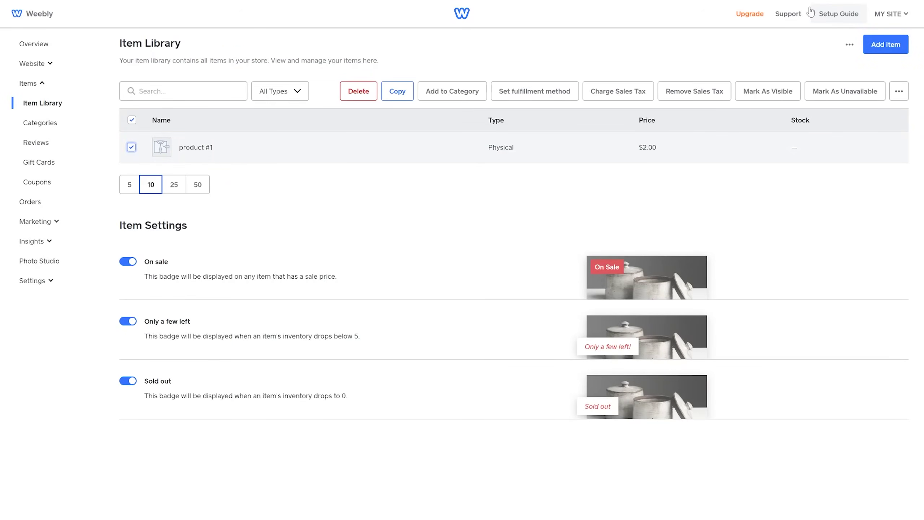
{"action": "left_click", "coordinate": [811, 13]}
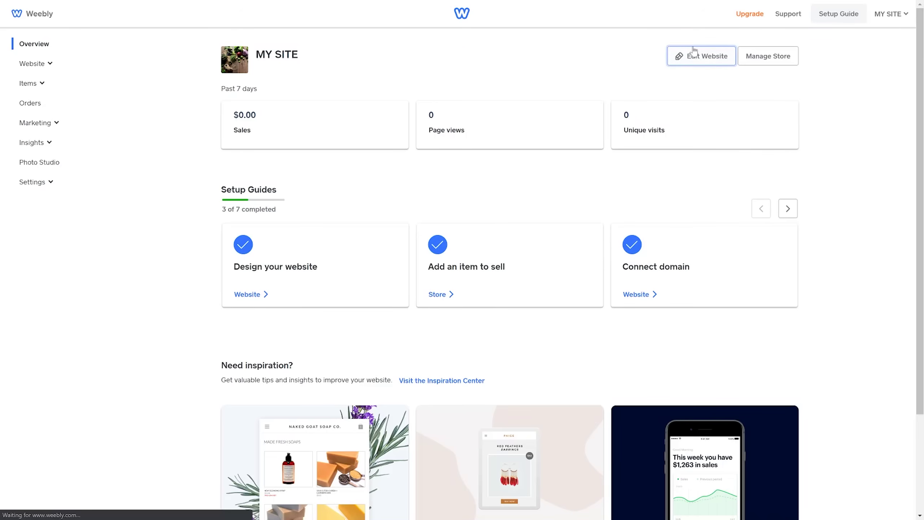
{"action": "left_click", "coordinate": [693, 57]}
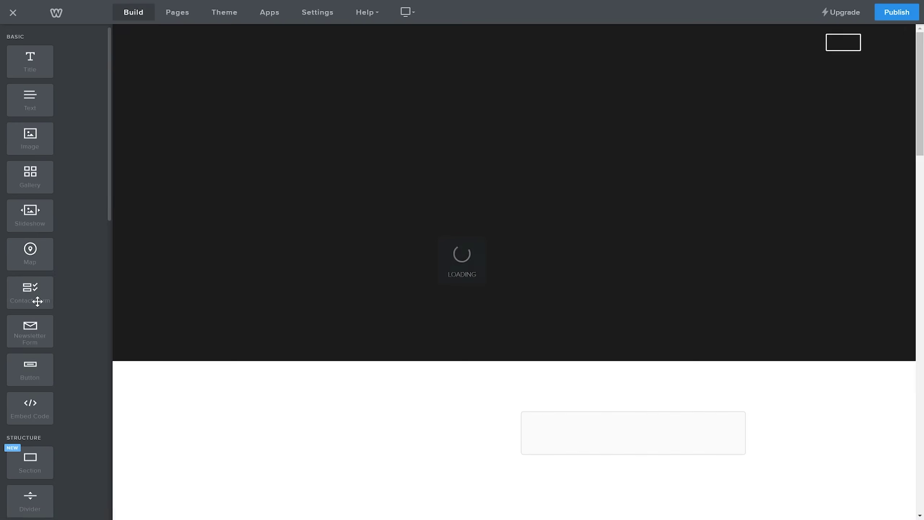
Try a Search Box element below the header's "HOMEGROWN RECIPES" text and delete it
{"action": "scroll", "coordinate": [37, 298], "scroll_direction": "down", "scroll_amount": 10}
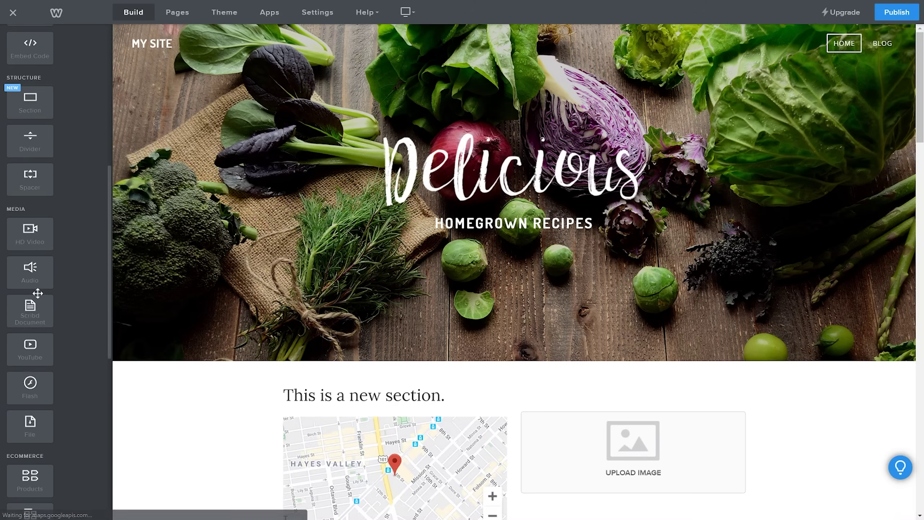
{"action": "scroll", "coordinate": [37, 293], "scroll_direction": "down", "scroll_amount": 7}
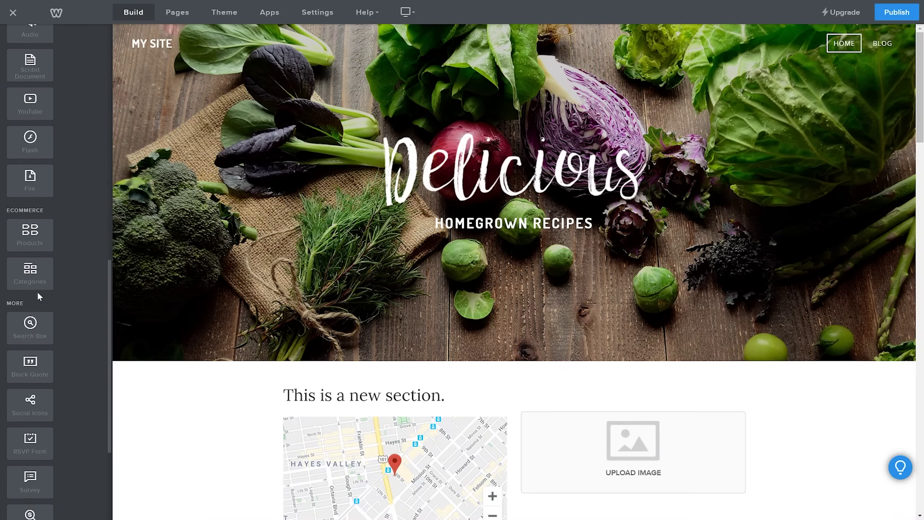
{"action": "scroll", "coordinate": [38, 296], "scroll_direction": "down", "scroll_amount": 3}
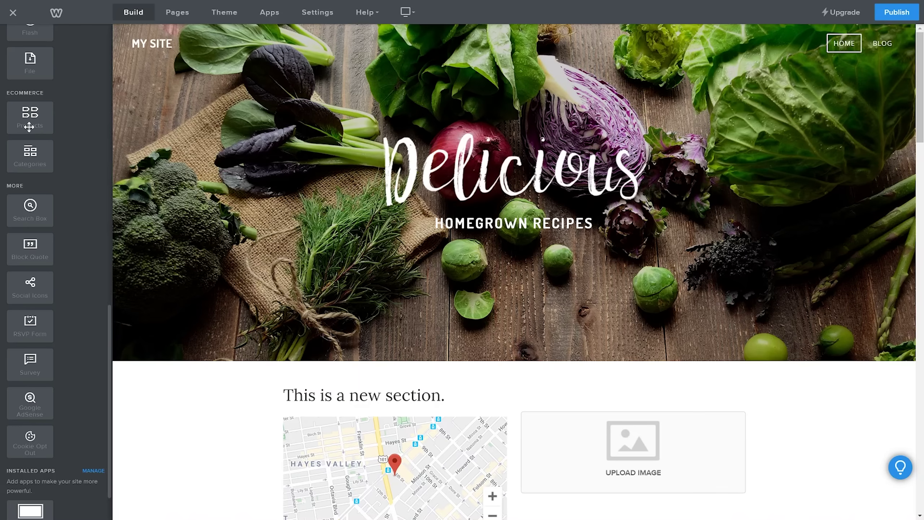
{"action": "left_click", "coordinate": [29, 126]}
{"action": "scroll", "coordinate": [31, 119], "scroll_direction": "down", "scroll_amount": 1}
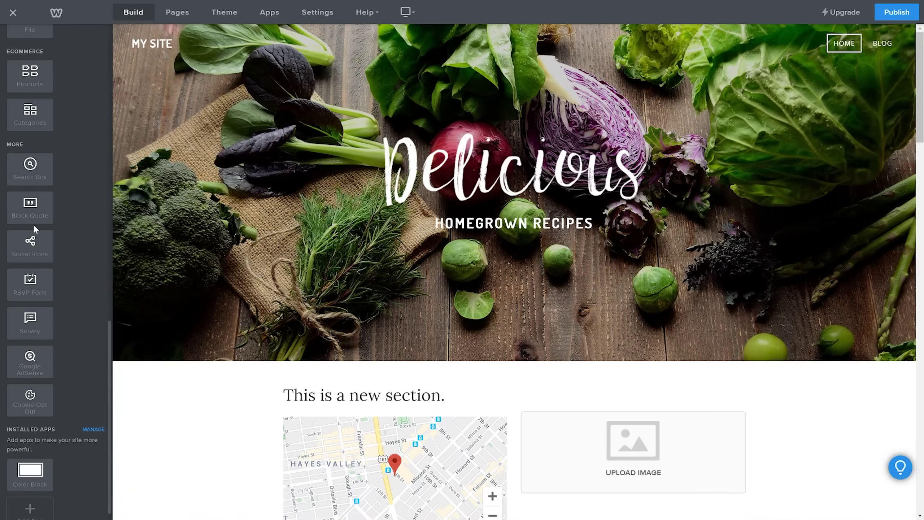
{"action": "scroll", "coordinate": [34, 226], "scroll_direction": "down", "scroll_amount": 1}
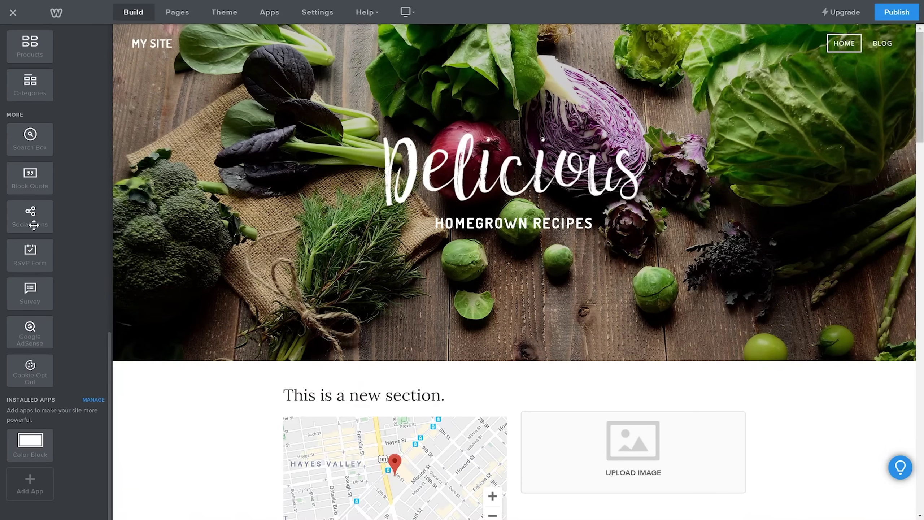
{"action": "left_click_drag", "start_coordinate": [23, 144], "coordinate": [541, 264]}
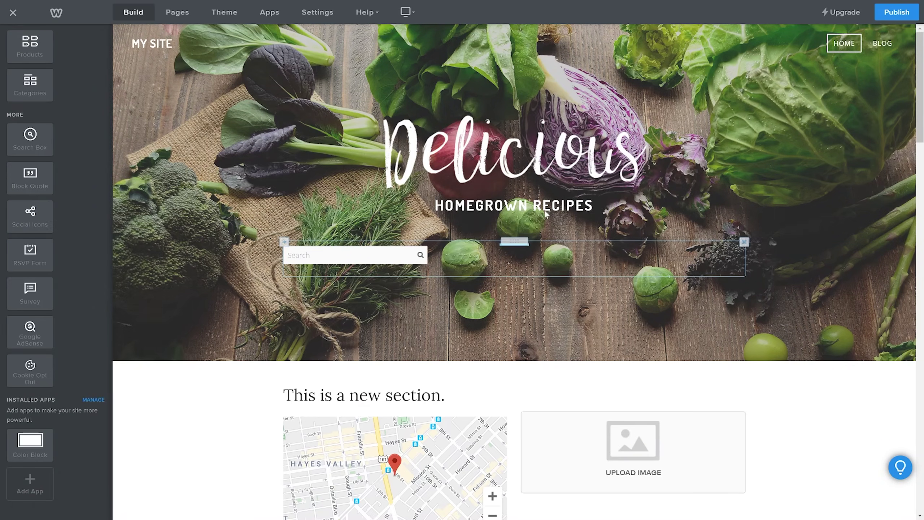
{"action": "left_click", "coordinate": [744, 242]}
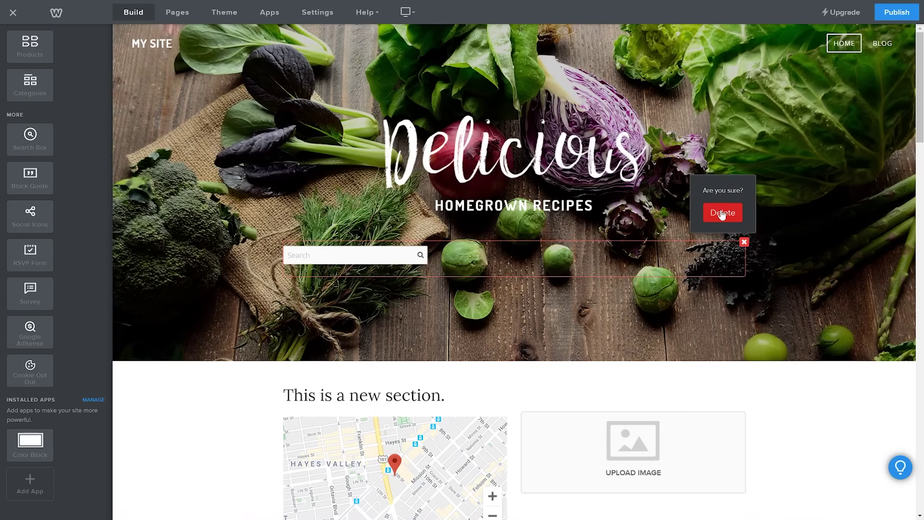
{"action": "left_click", "coordinate": [722, 213]}
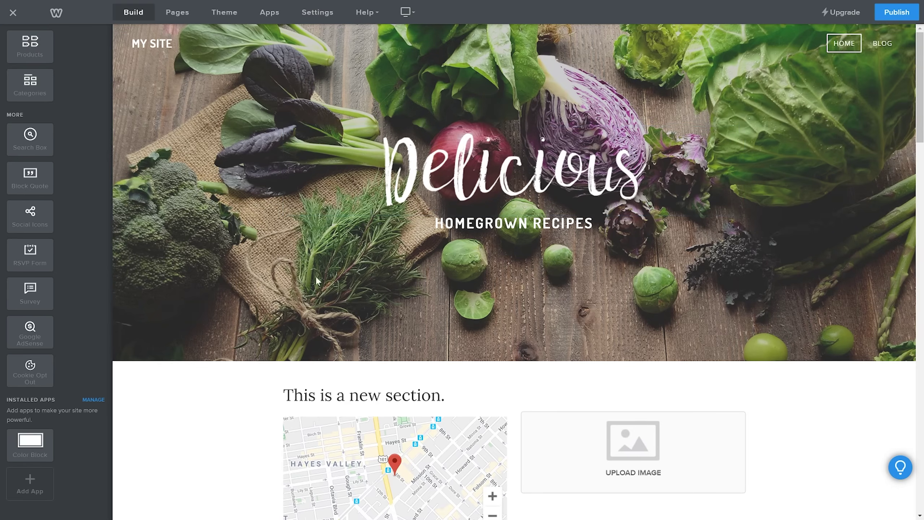
Add a Block Quote above the three recipe cards and fill it with the placeholder text "w;flkmsdfpnrgfpiernge"
{"action": "scroll", "coordinate": [393, 346], "scroll_direction": "down", "scroll_amount": 10}
{"action": "scroll", "coordinate": [393, 345], "scroll_direction": "down", "scroll_amount": 5}
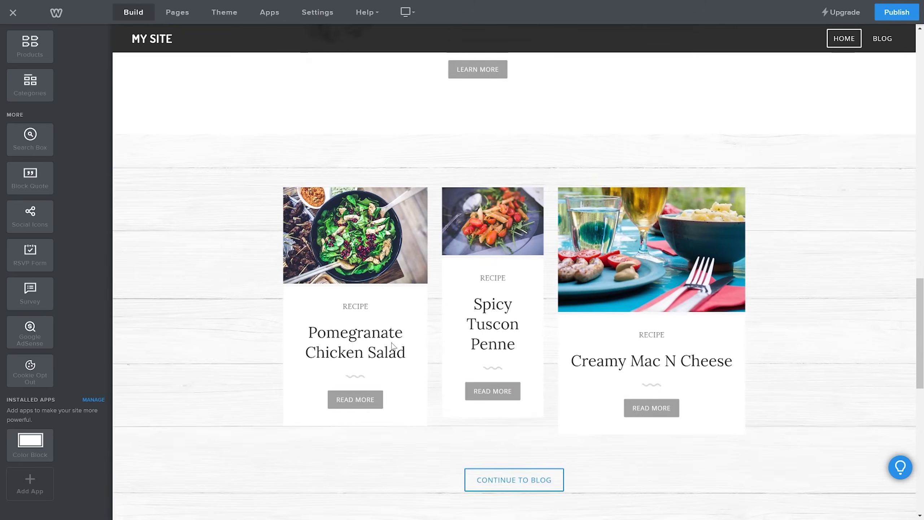
{"action": "left_click_drag", "start_coordinate": [48, 175], "coordinate": [468, 156]}
{"action": "left_click_drag", "start_coordinate": [468, 155], "coordinate": [473, 155]}
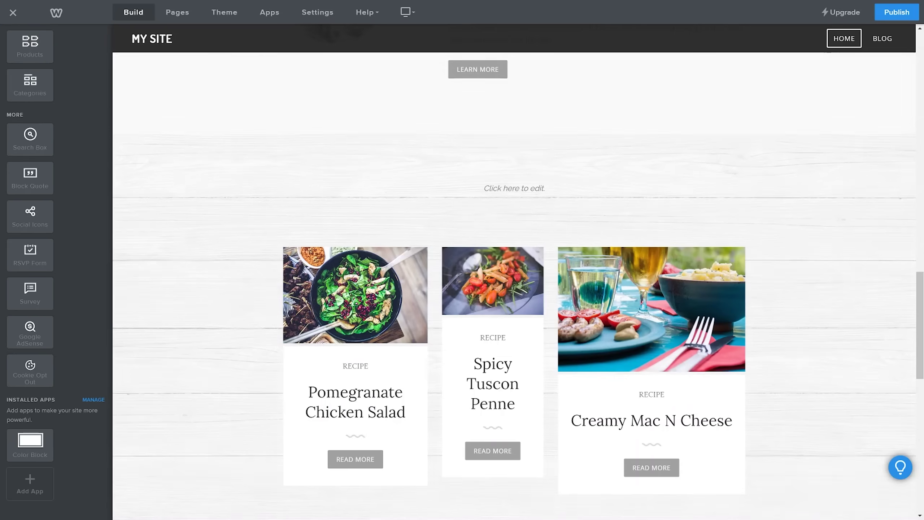
{"action": "left_click", "coordinate": [514, 188]}
{"action": "type", "text": "w;flkmsdfpnrgfpiernge"}
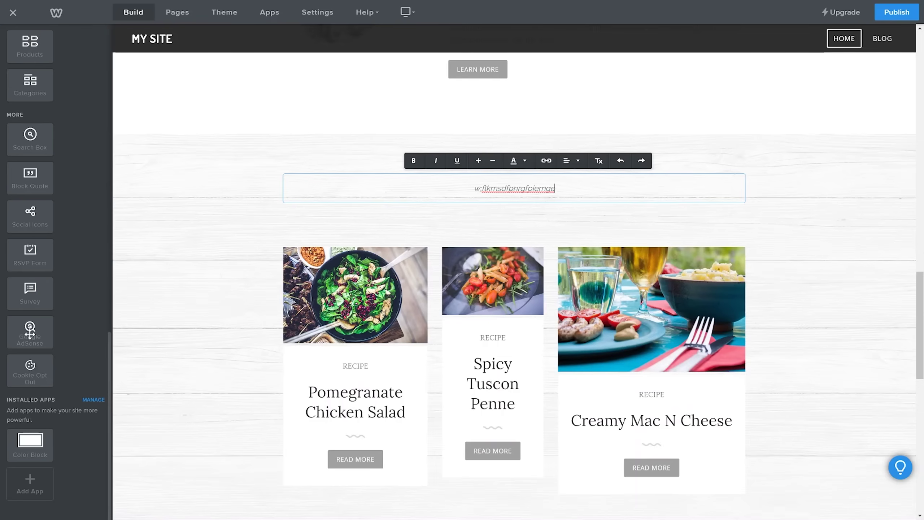
Place a Google AdSense element above the block quote without authorizing an account, and add a Cookie Opt Out element above the recipe cards
{"action": "left_click_drag", "start_coordinate": [25, 333], "coordinate": [630, 216]}
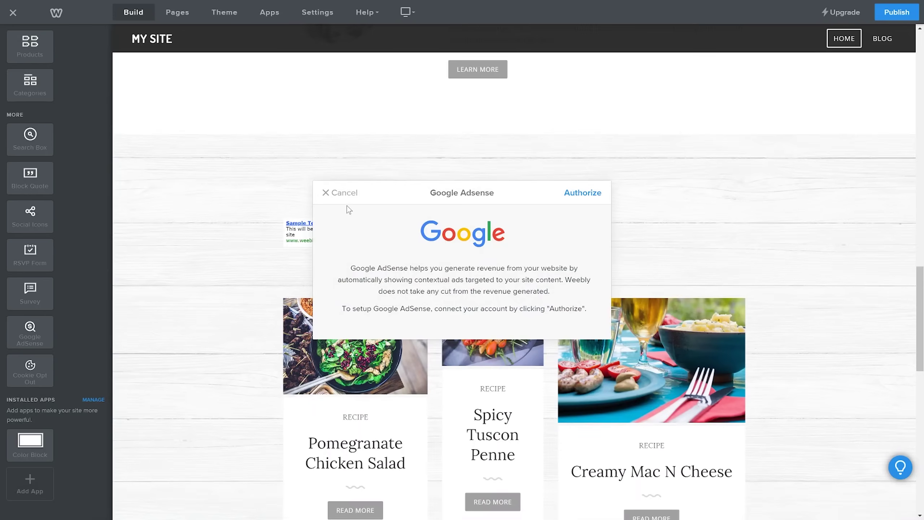
{"action": "left_click", "coordinate": [330, 197]}
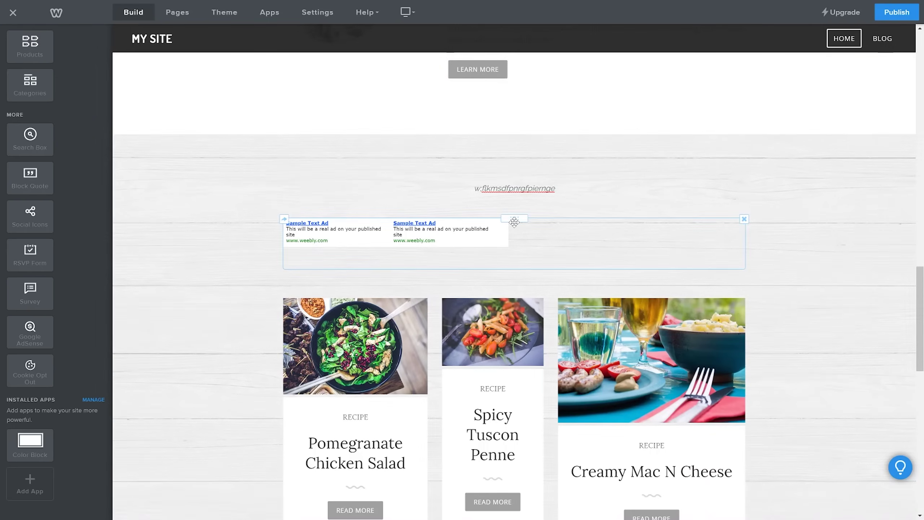
{"action": "left_click_drag", "start_coordinate": [515, 220], "coordinate": [500, 205]}
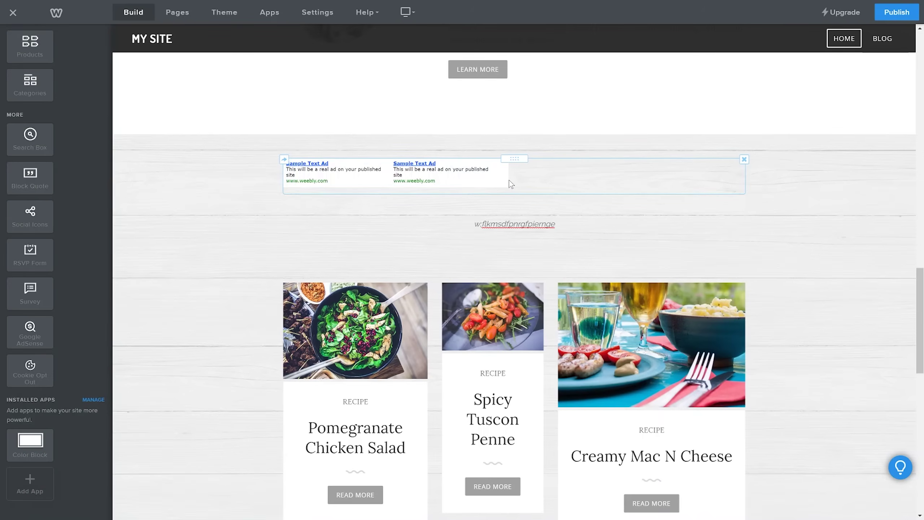
{"action": "left_click_drag", "start_coordinate": [31, 367], "coordinate": [379, 254]}
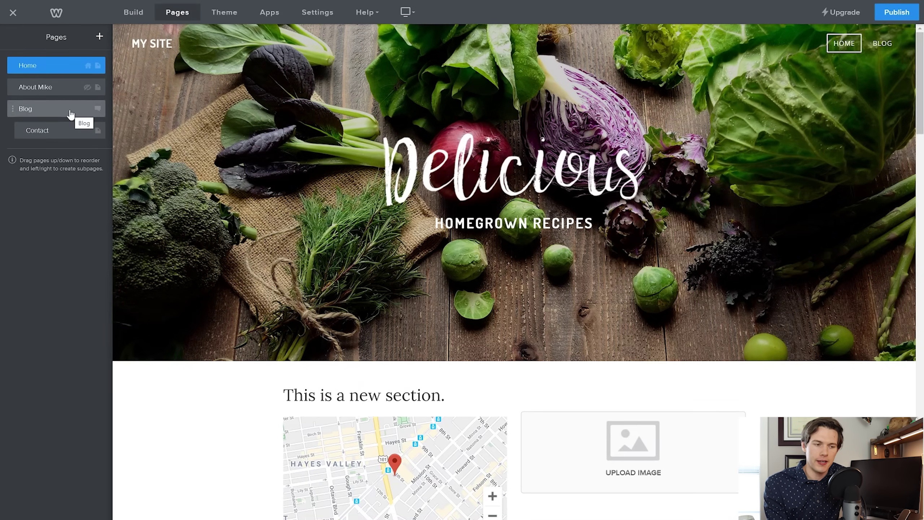
Start a new post on the Blog page and title it "How to use Weebly"
{"action": "left_click", "coordinate": [70, 116]}
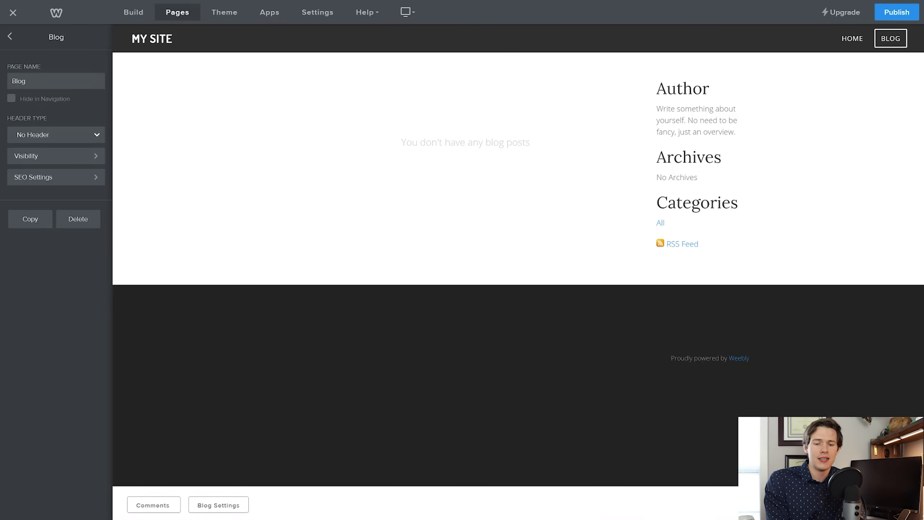
{"action": "left_click", "coordinate": [885, 505]}
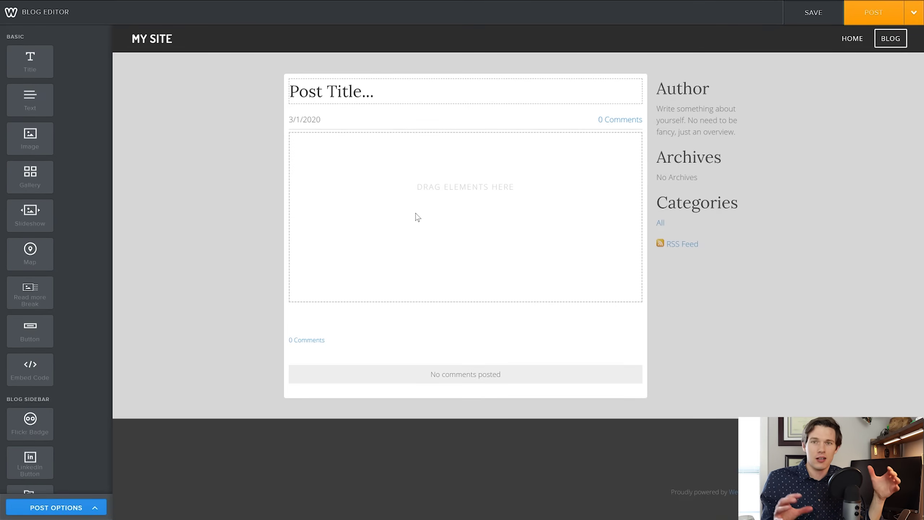
{"action": "left_click", "coordinate": [328, 91]}
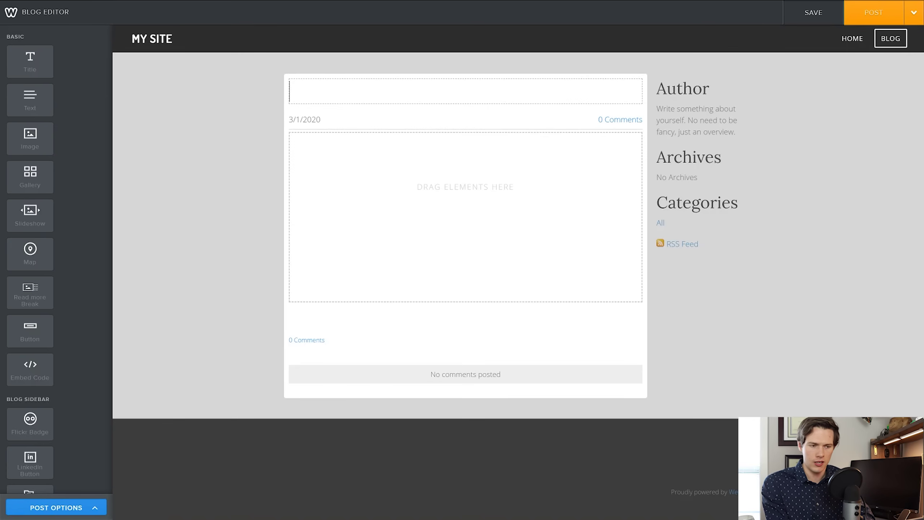
{"action": "type", "text": "Jo"}
{"action": "type", "text": "Hos go"}
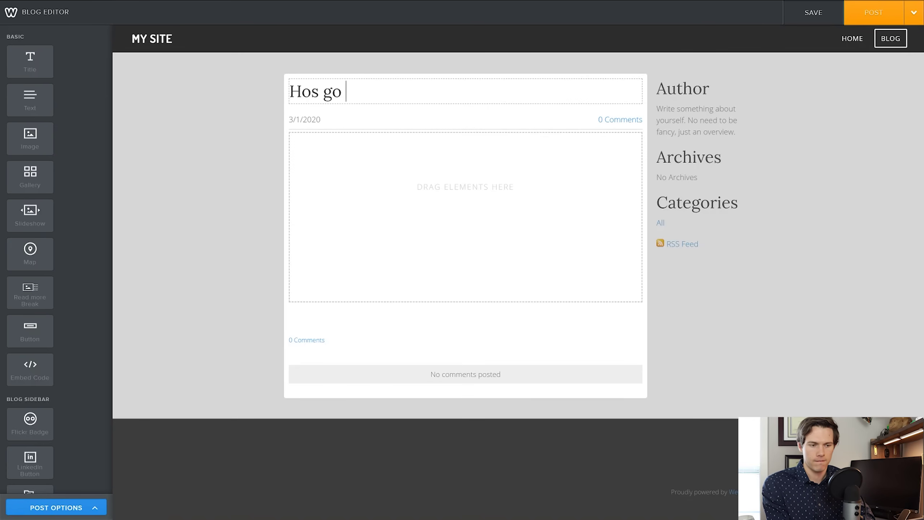
{"action": "key", "text": "BackSpace"}
{"action": "key", "text": "BackSpace"}
{"action": "key", "text": "BackSpace"}
{"action": "key", "text": "BackSpace"}
{"action": "type", "text": "w "}
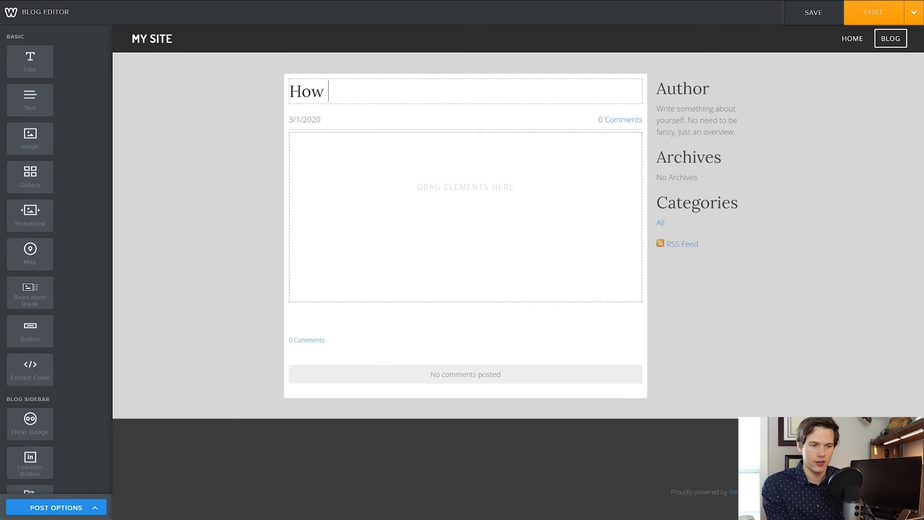
{"action": "type", "text": "to"}
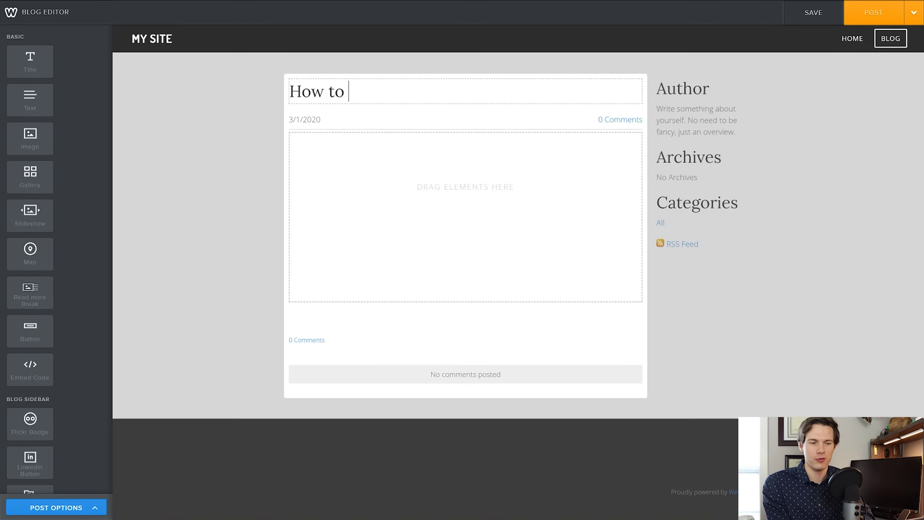
{"action": "type", "text": " use Weebly"}
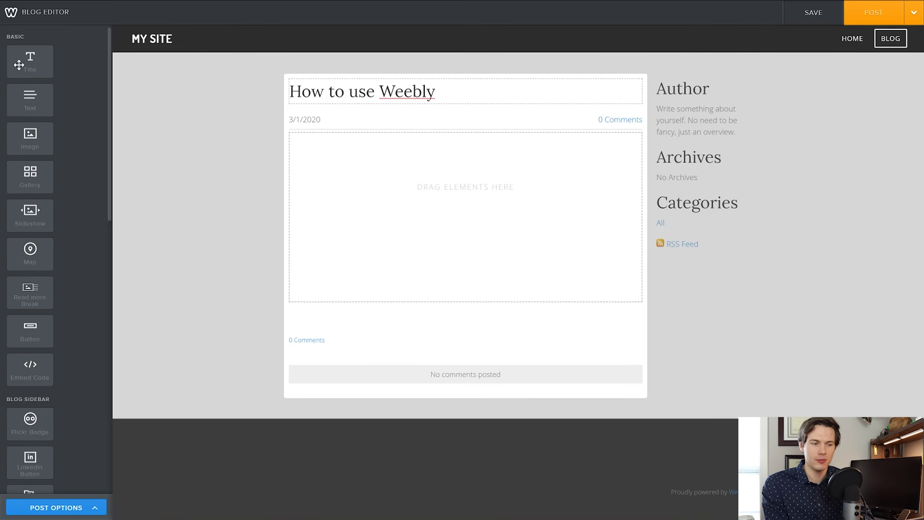
Add a Text element to the post body and fill it with the placeholder text "afsdfasfsf"
{"action": "left_click_drag", "start_coordinate": [27, 97], "coordinate": [419, 186]}
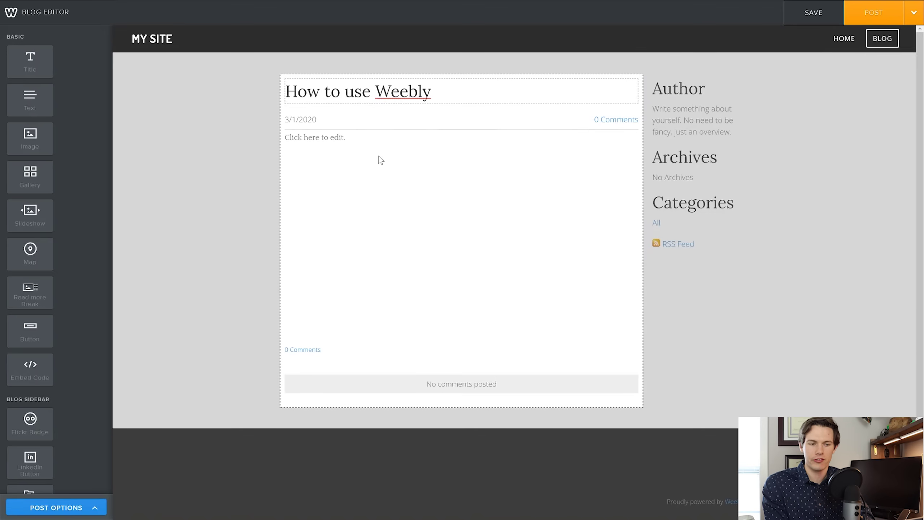
{"action": "left_click", "coordinate": [373, 139]}
{"action": "type", "text": "afsdfasfsf"}
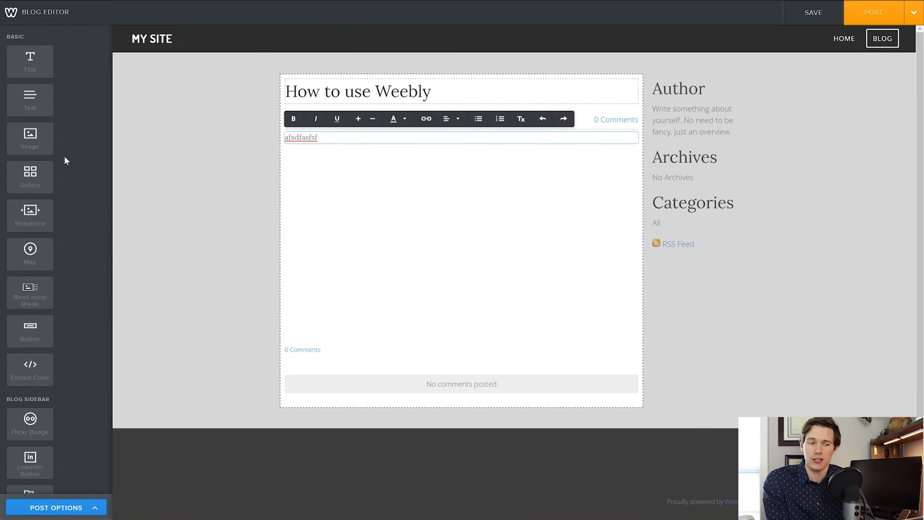
Add an Image element below the post's text, with one empty Text element beneath it and another on its left side
{"action": "left_click_drag", "start_coordinate": [38, 149], "coordinate": [335, 181]}
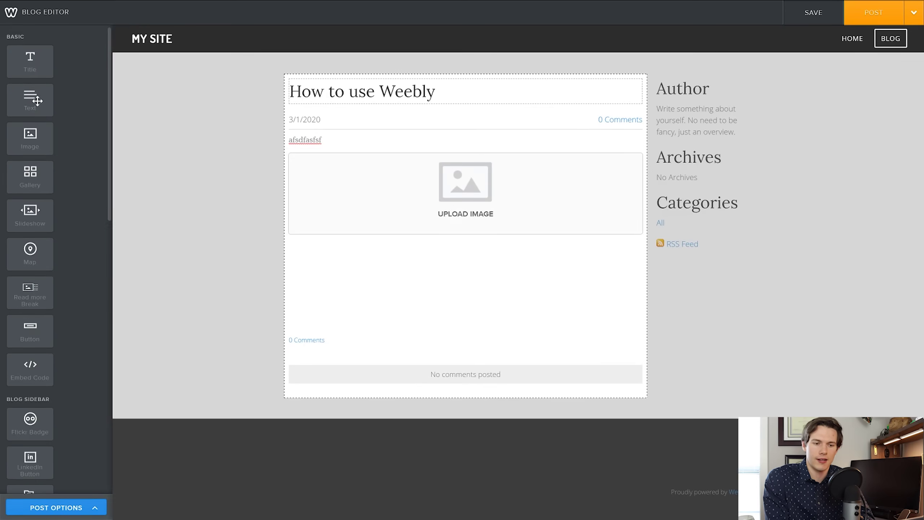
{"action": "left_click_drag", "start_coordinate": [39, 101], "coordinate": [348, 264]}
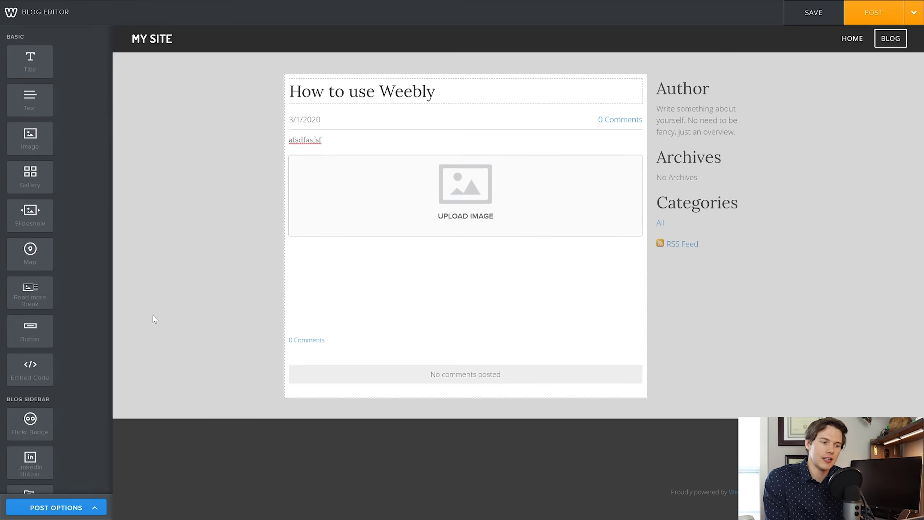
{"action": "left_click_drag", "start_coordinate": [37, 104], "coordinate": [282, 188]}
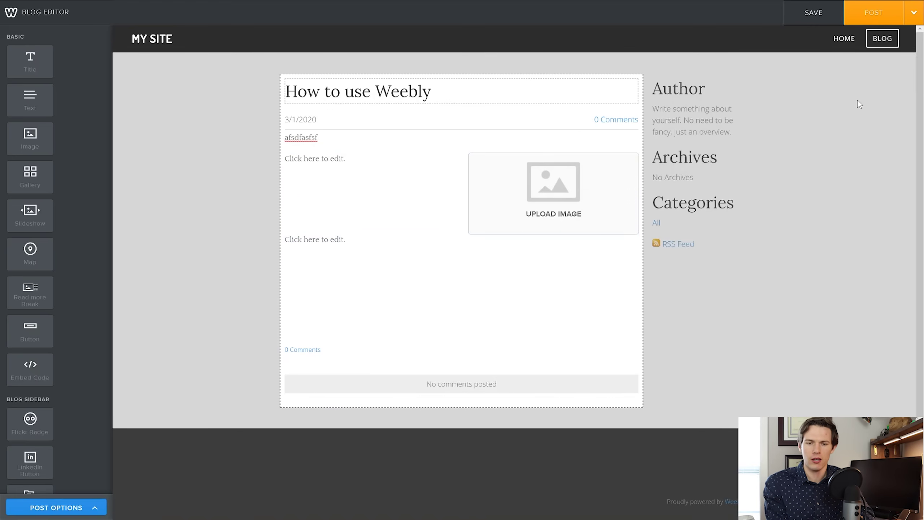
Publish the "How to use Weebly" post without sharing it, then reopen it in the blog editor and update it
{"action": "left_click", "coordinate": [914, 13]}
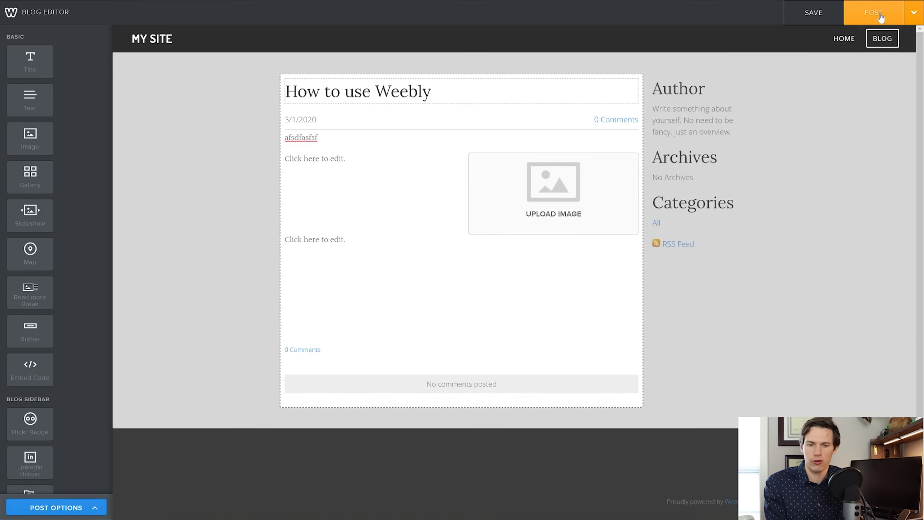
{"action": "left_click", "coordinate": [866, 15]}
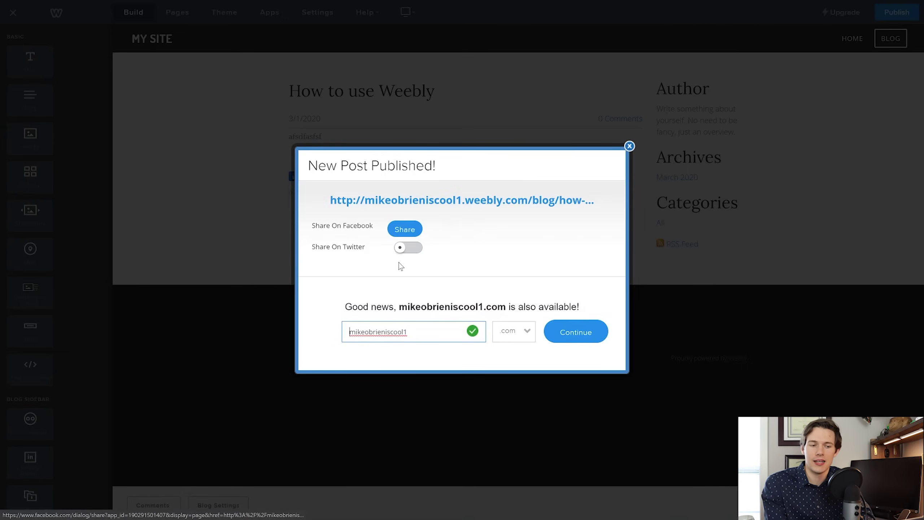
{"action": "left_click", "coordinate": [629, 146]}
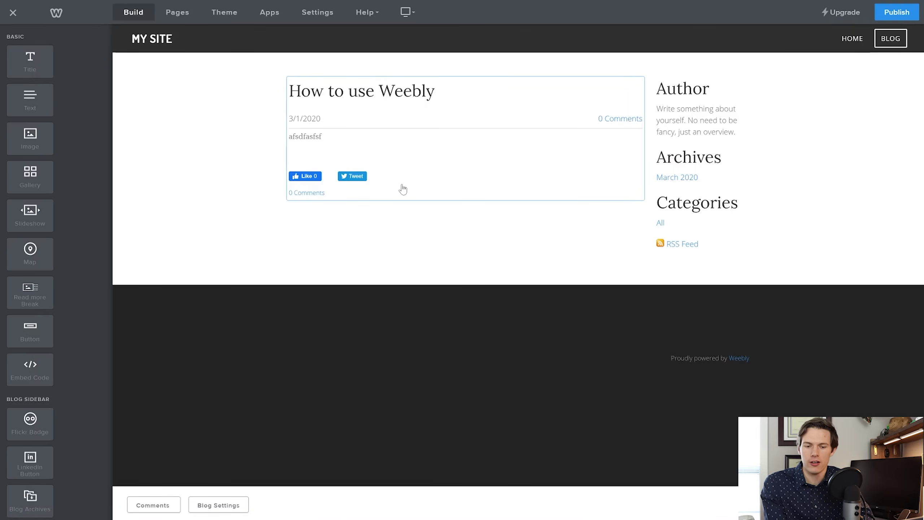
{"action": "left_click", "coordinate": [538, 148]}
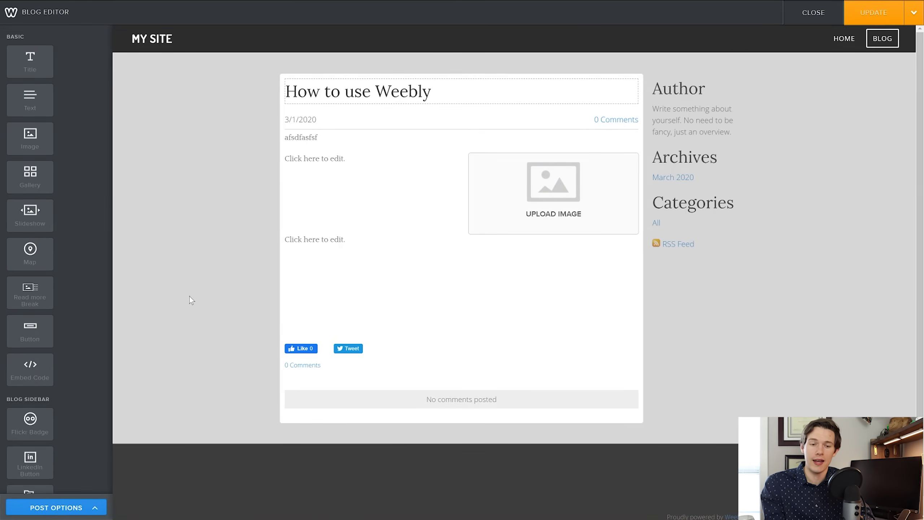
{"action": "left_click", "coordinate": [875, 13]}
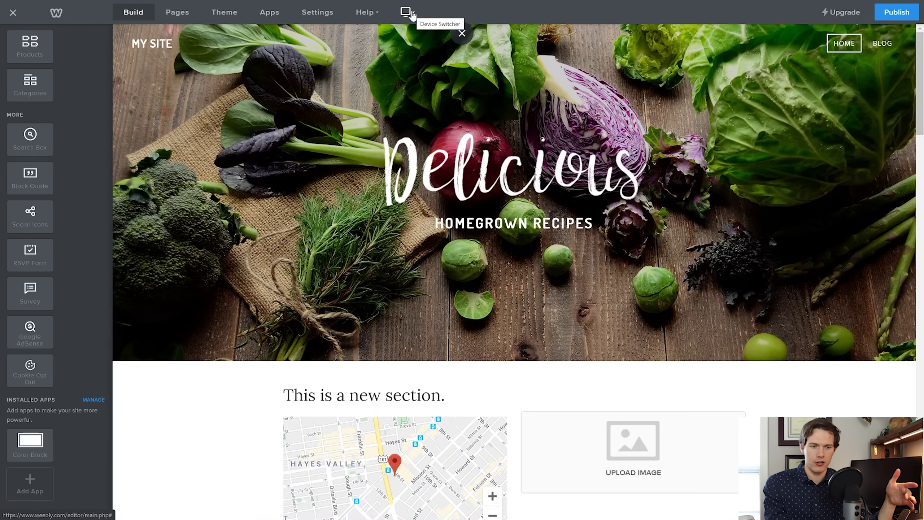
Switch the editor to the mobile view and examine how the Home page's sections are laid out on a phone
{"action": "left_click", "coordinate": [412, 15]}
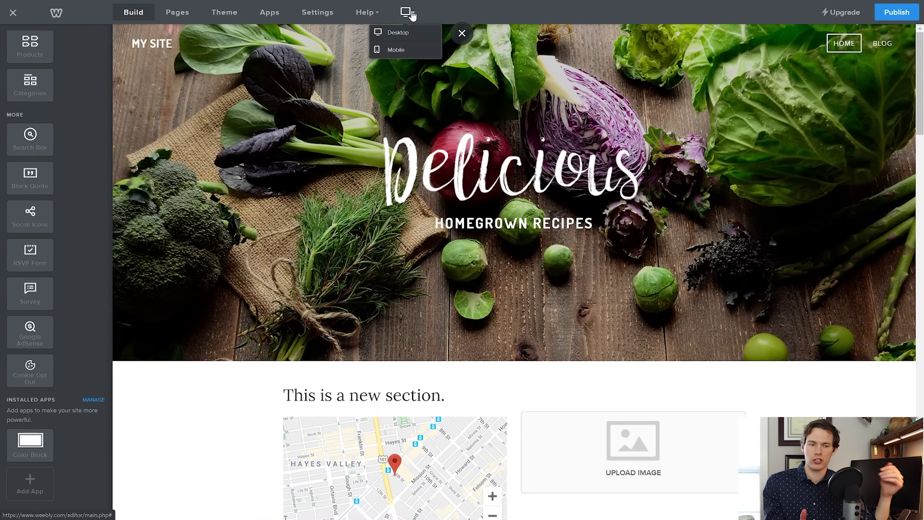
{"action": "left_click", "coordinate": [397, 51]}
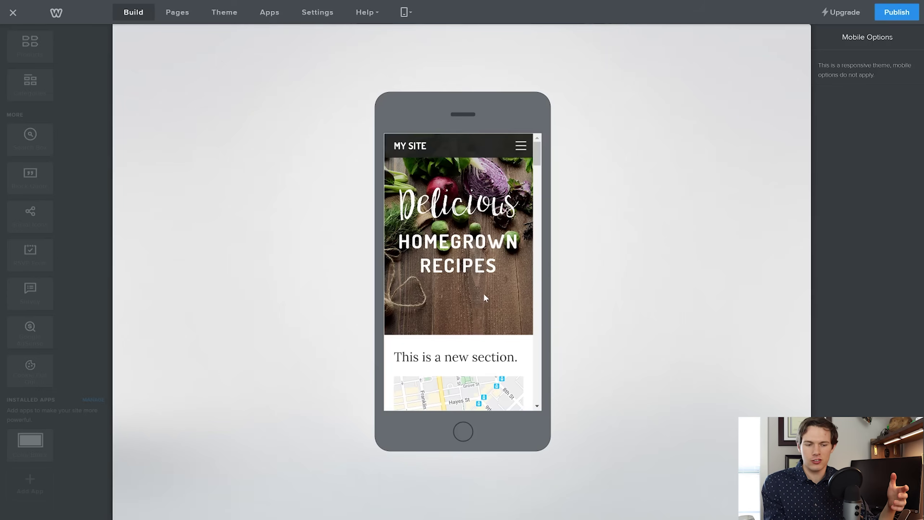
{"action": "scroll", "coordinate": [484, 294], "scroll_direction": "down", "scroll_amount": 3}
{"action": "scroll", "coordinate": [484, 295], "scroll_direction": "down", "scroll_amount": 2}
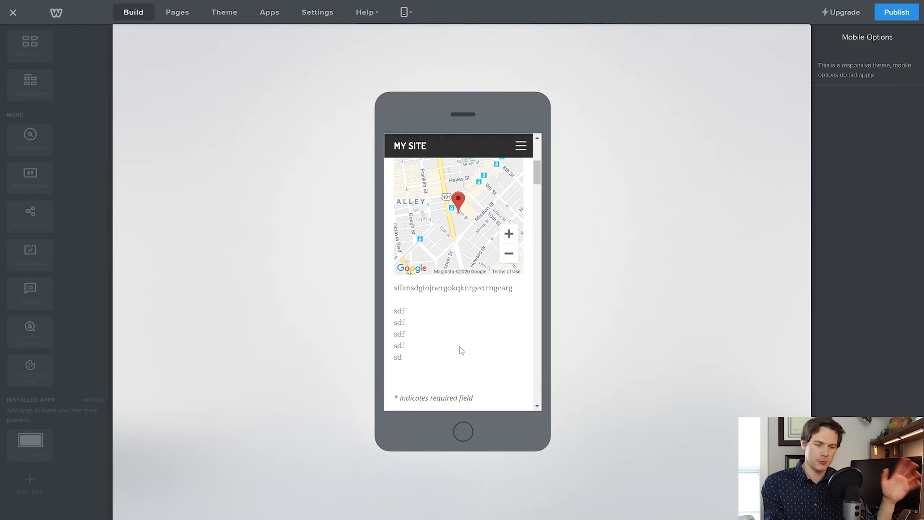
{"action": "scroll", "coordinate": [461, 350], "scroll_direction": "down", "scroll_amount": 8}
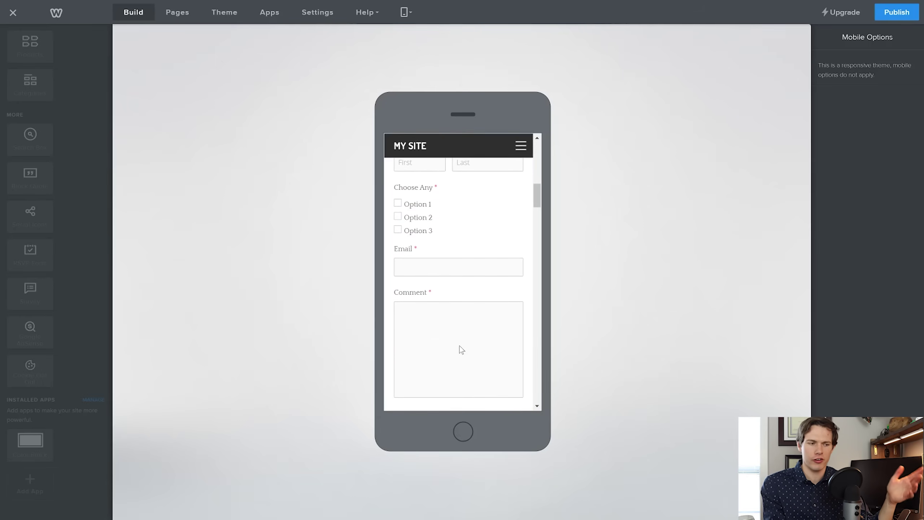
{"action": "scroll", "coordinate": [461, 349], "scroll_direction": "down", "scroll_amount": 10}
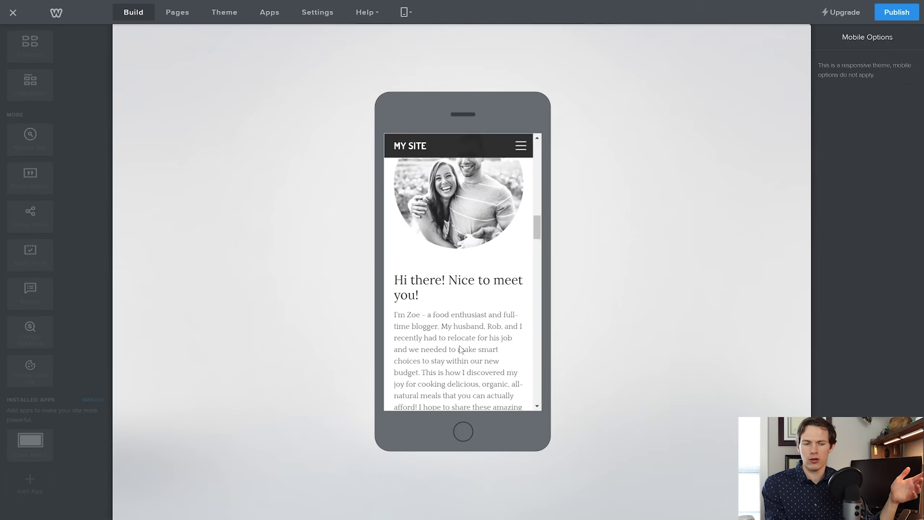
{"action": "scroll", "coordinate": [458, 284], "scroll_direction": "down", "scroll_amount": 3}
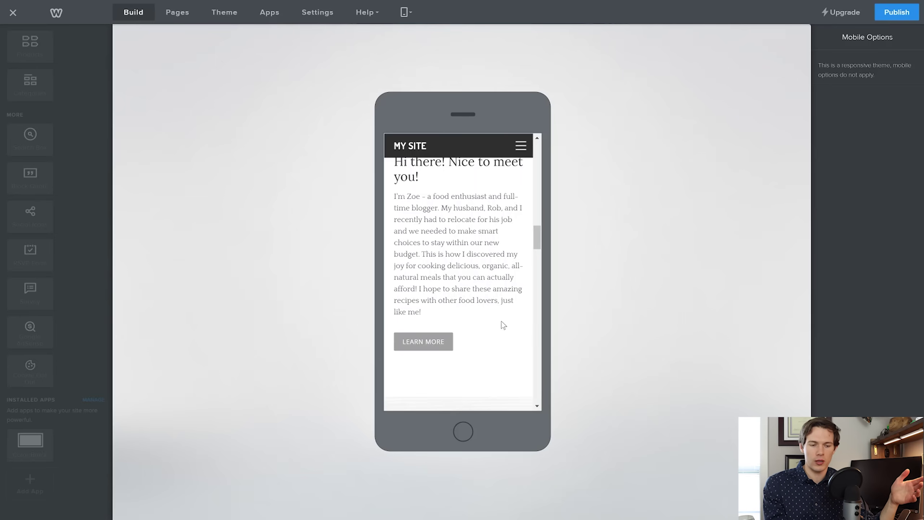
{"action": "scroll", "coordinate": [502, 322], "scroll_direction": "down", "scroll_amount": 5}
{"action": "scroll", "coordinate": [501, 322], "scroll_direction": "down", "scroll_amount": 3}
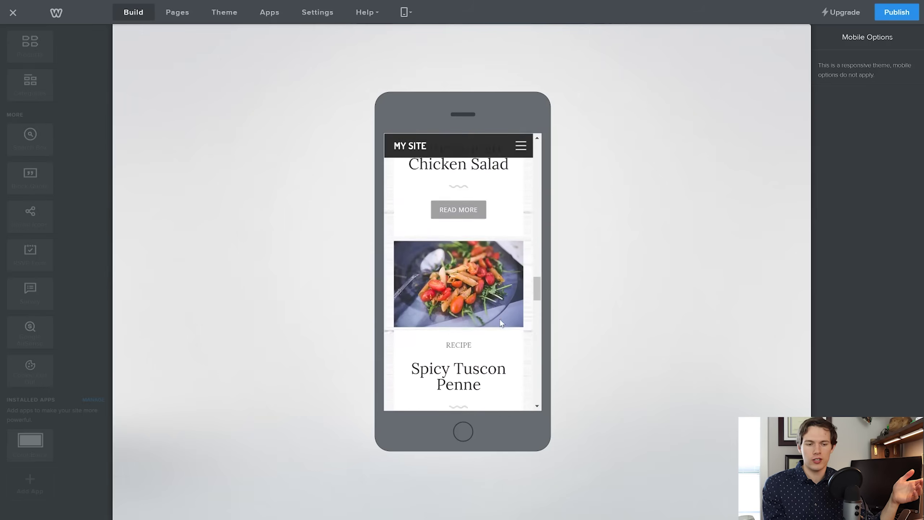
{"action": "scroll", "coordinate": [501, 322], "scroll_direction": "up", "scroll_amount": 15}
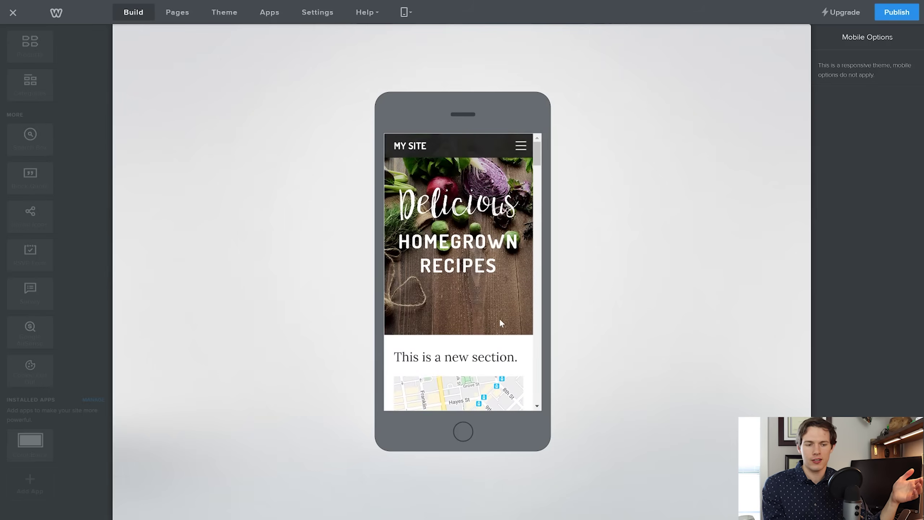
{"action": "scroll", "coordinate": [501, 322], "scroll_direction": "down", "scroll_amount": 5}
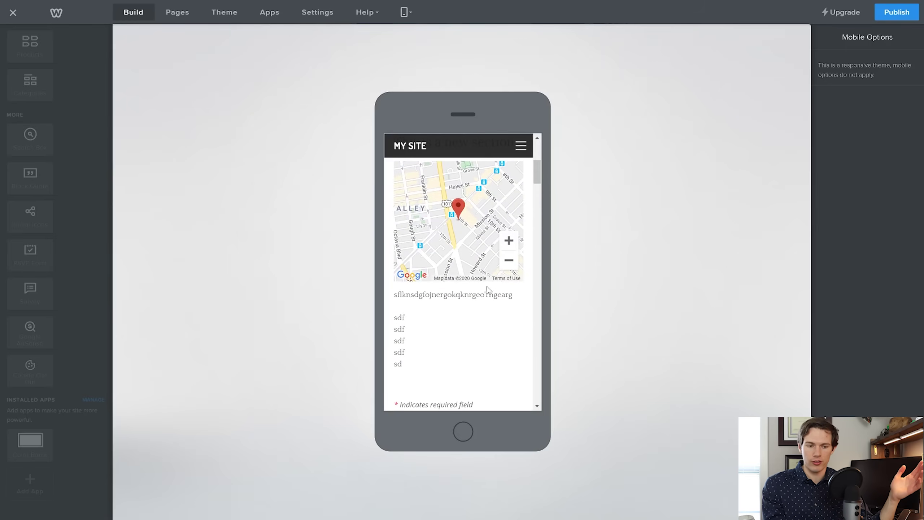
{"action": "scroll", "coordinate": [471, 260], "scroll_direction": "up", "scroll_amount": 5}
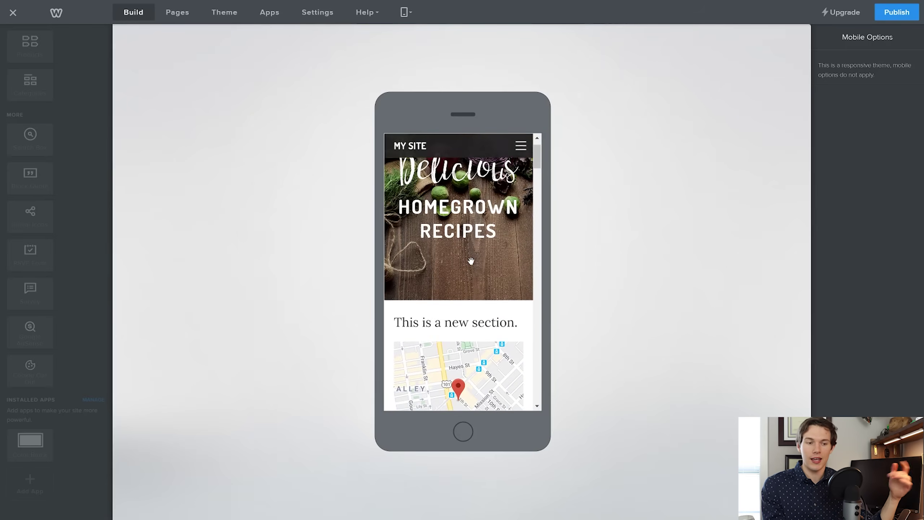
Return the editor to the desktop view and cancel the Google AdSense authorization
{"action": "left_click", "coordinate": [403, 13]}
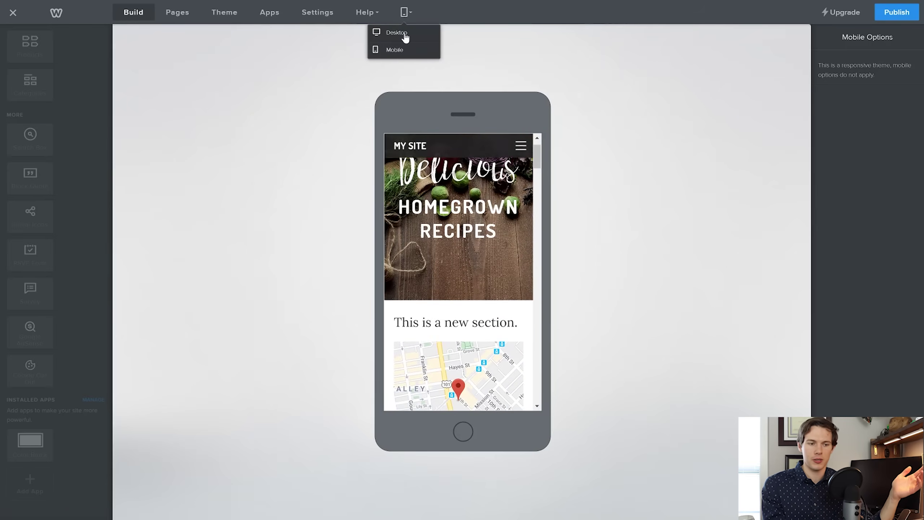
{"action": "left_click", "coordinate": [405, 36]}
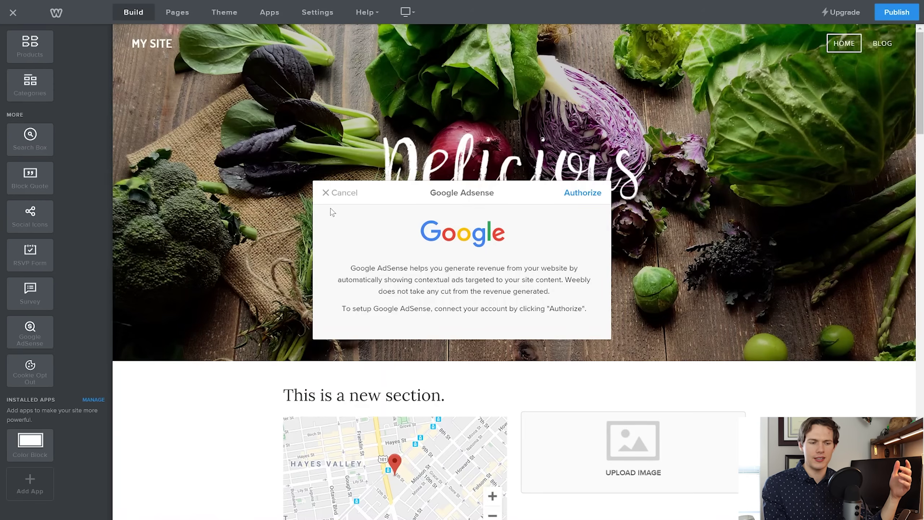
{"action": "left_click", "coordinate": [338, 196]}
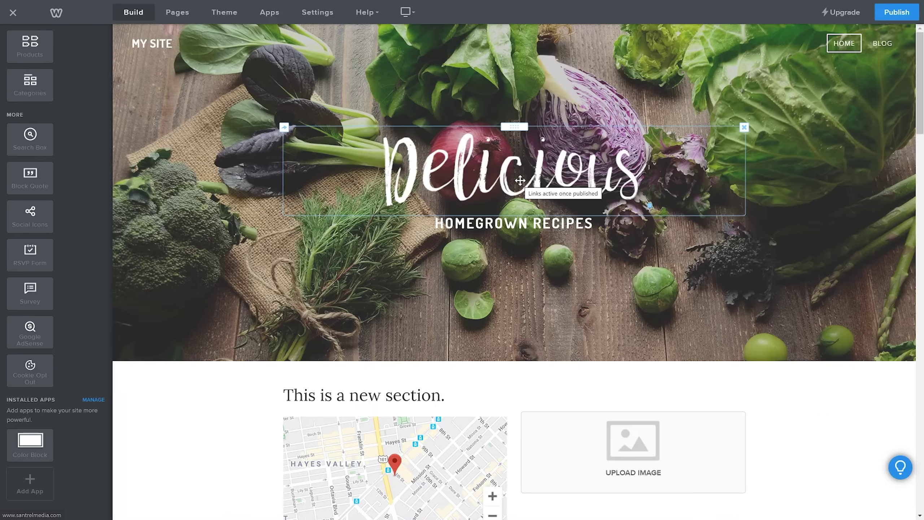
Open the getting-started guide for building the site, then publish the website and close the publication notice
{"action": "scroll", "coordinate": [836, 329], "scroll_direction": "down", "scroll_amount": 10}
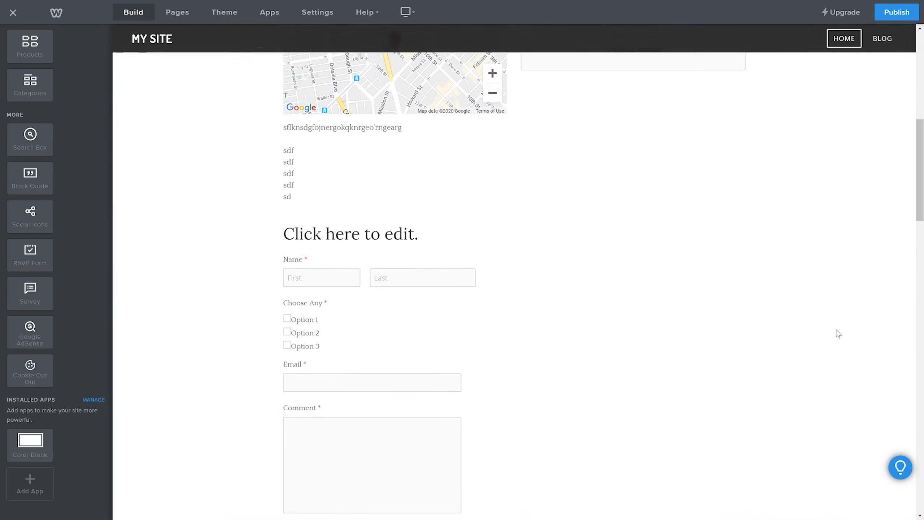
{"action": "scroll", "coordinate": [835, 329], "scroll_direction": "up", "scroll_amount": 10}
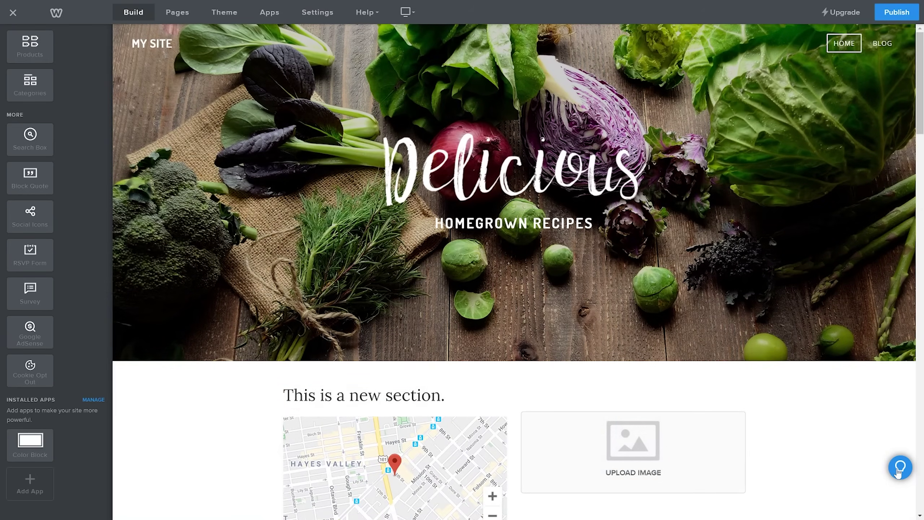
{"action": "left_click", "coordinate": [898, 470]}
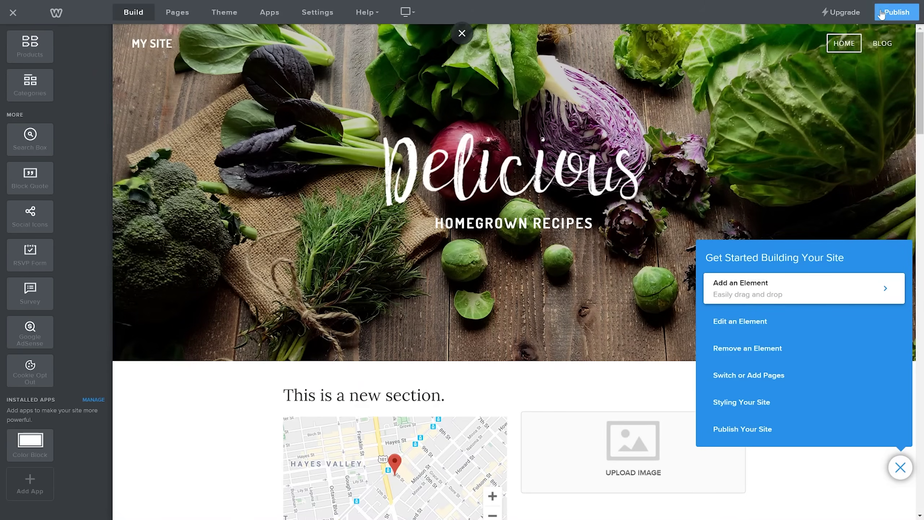
{"action": "left_click", "coordinate": [883, 13]}
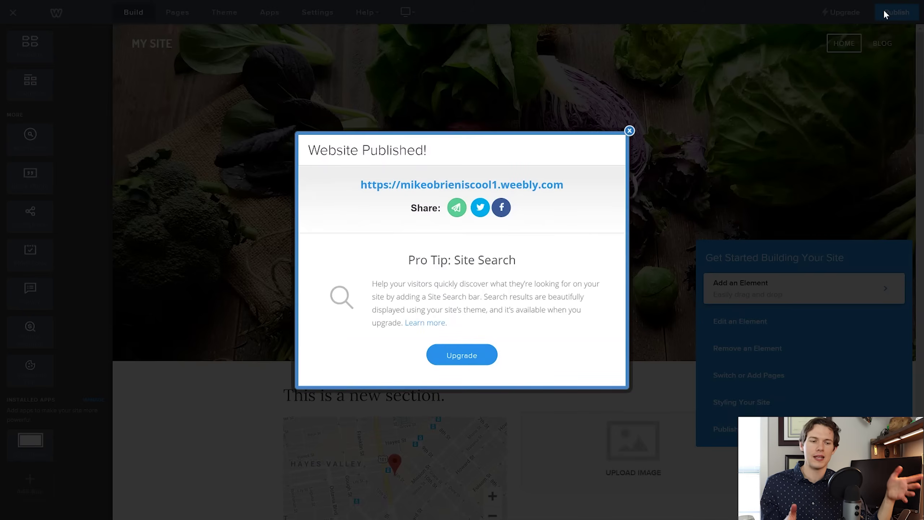
{"action": "left_click", "coordinate": [630, 130]}
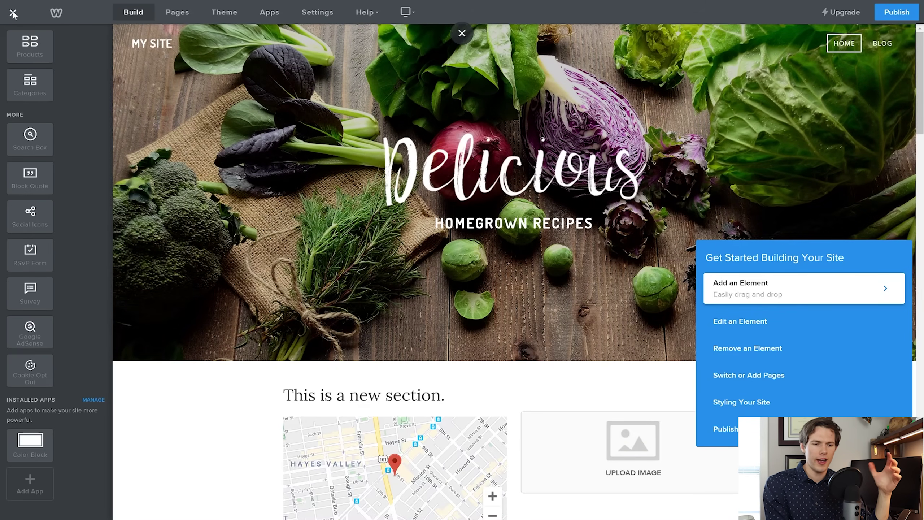
Leave the site editor for the dashboard, dismiss the setup guide notice and look through the Setup Guides cards
{"action": "left_click", "coordinate": [13, 14]}
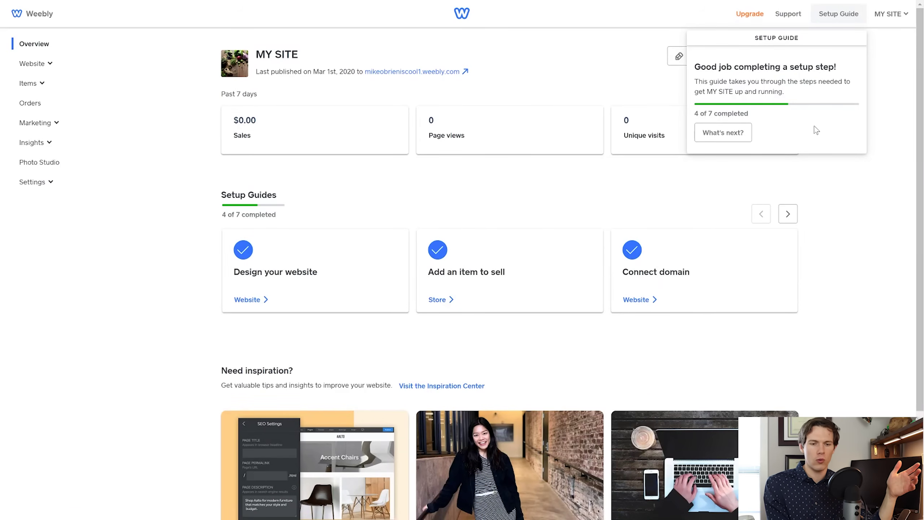
{"action": "left_click", "coordinate": [633, 50]}
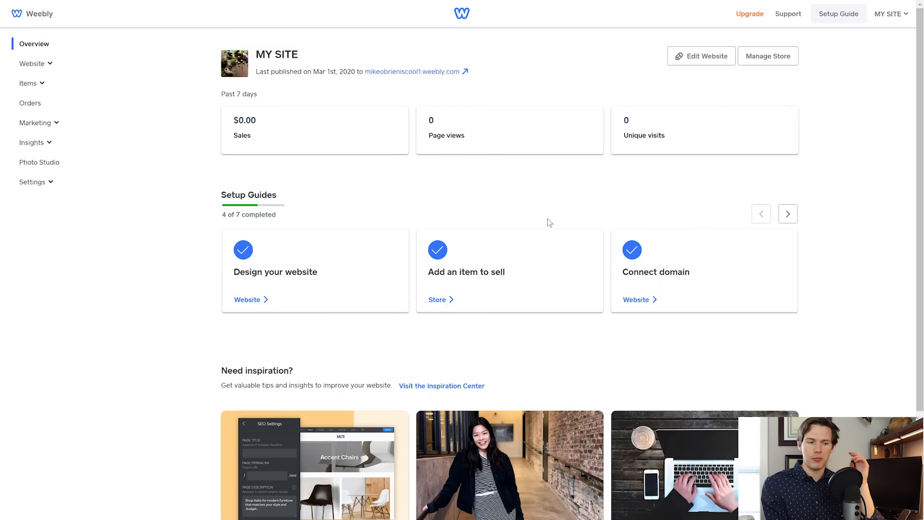
{"action": "left_click", "coordinate": [792, 220]}
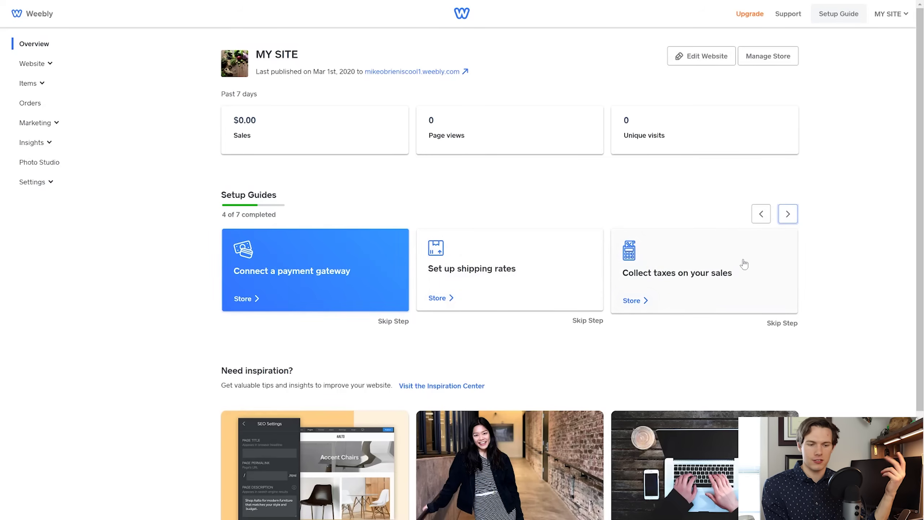
{"action": "left_click", "coordinate": [785, 220]}
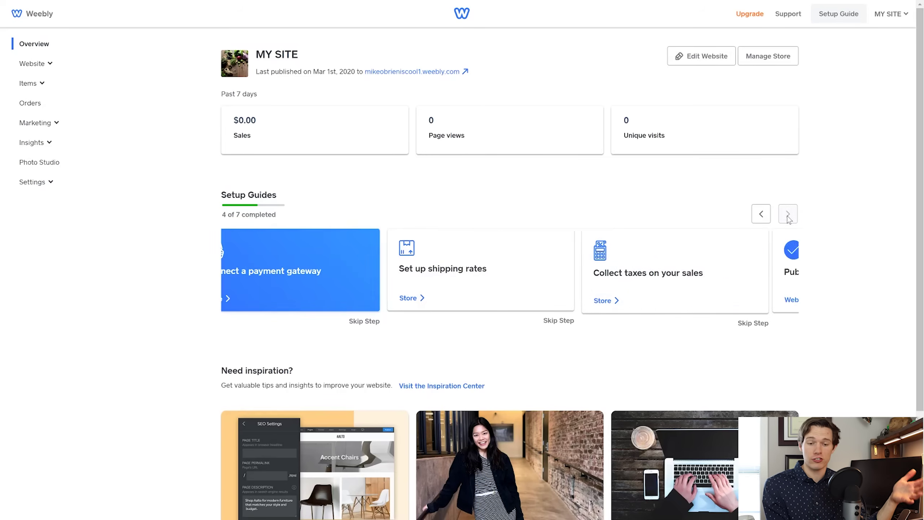
{"action": "left_click", "coordinate": [760, 213]}
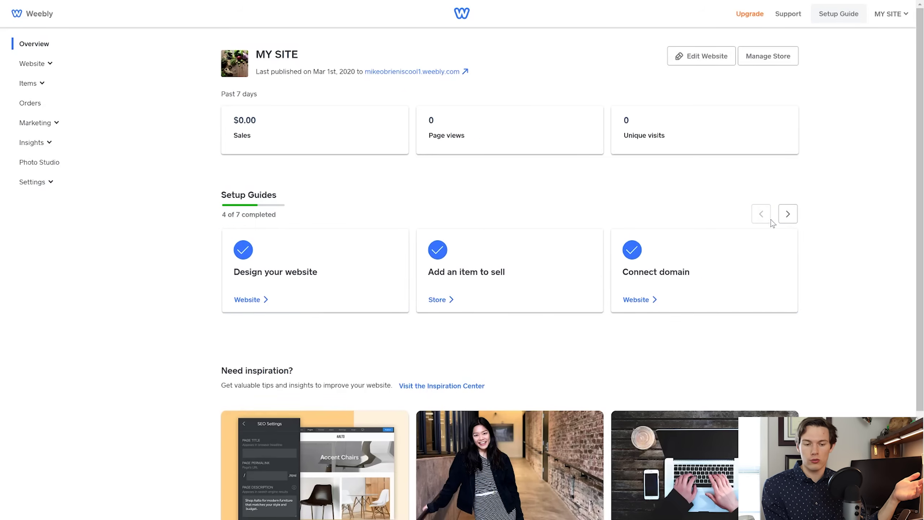
Start building an announcement pop-up for the website and preview it in the mobile and desktop views
{"action": "left_click", "coordinate": [50, 64]}
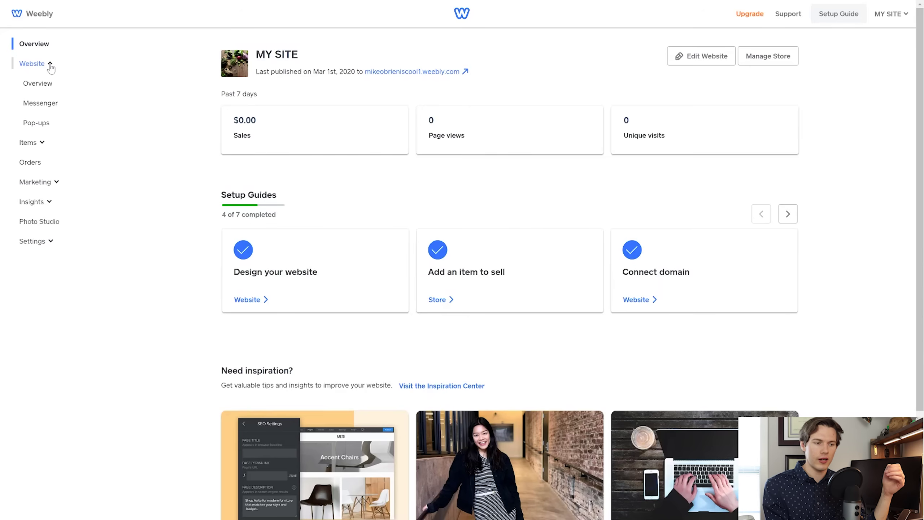
{"action": "left_click", "coordinate": [46, 122]}
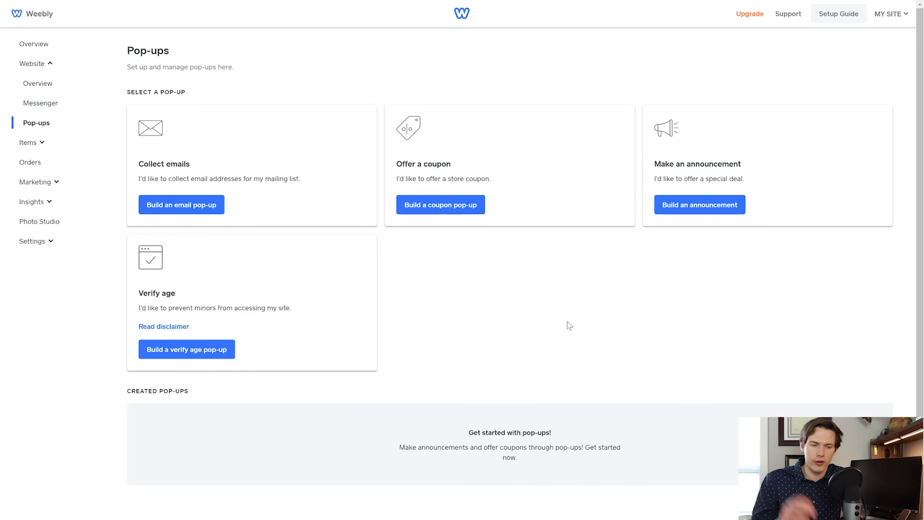
{"action": "left_click", "coordinate": [700, 205]}
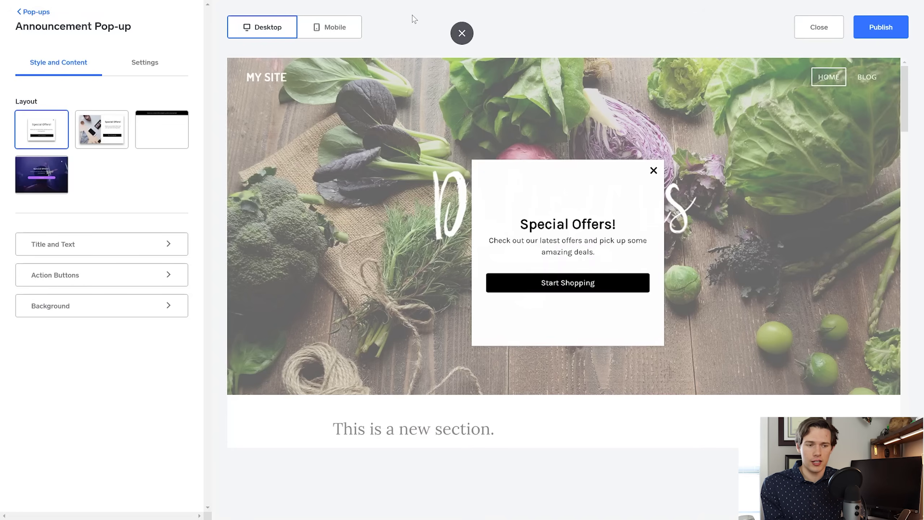
{"action": "left_click", "coordinate": [337, 33]}
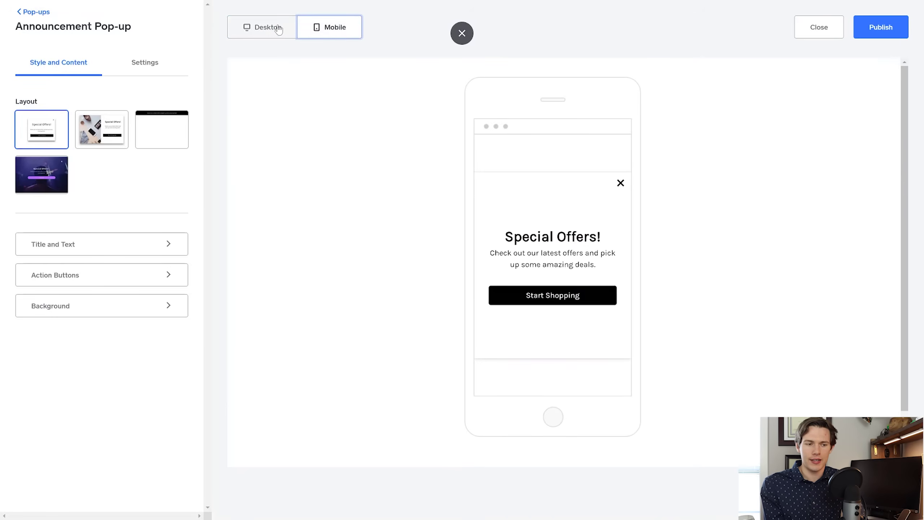
{"action": "left_click", "coordinate": [276, 30]}
Check the announcement pop-up's settings and its display frequency options, then close it without saving a draft
{"action": "left_click", "coordinate": [125, 71]}
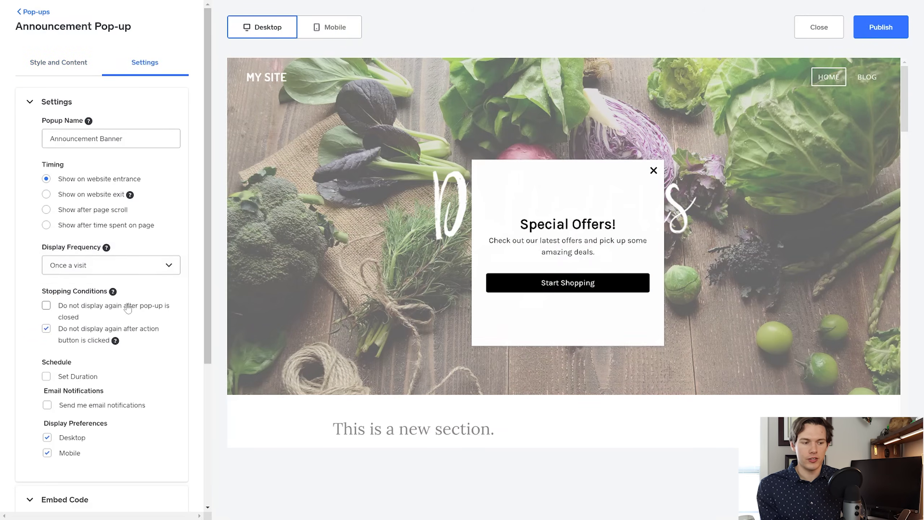
{"action": "left_click", "coordinate": [143, 270]}
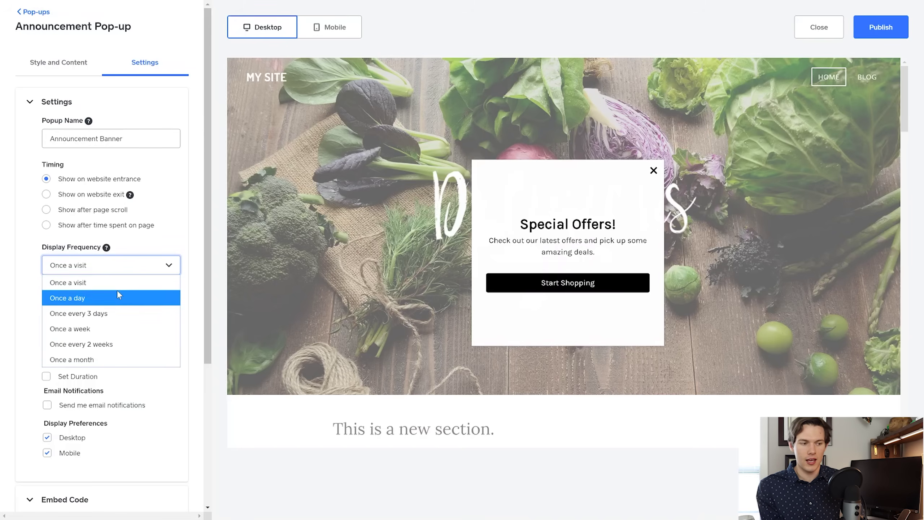
{"action": "left_click", "coordinate": [30, 13]}
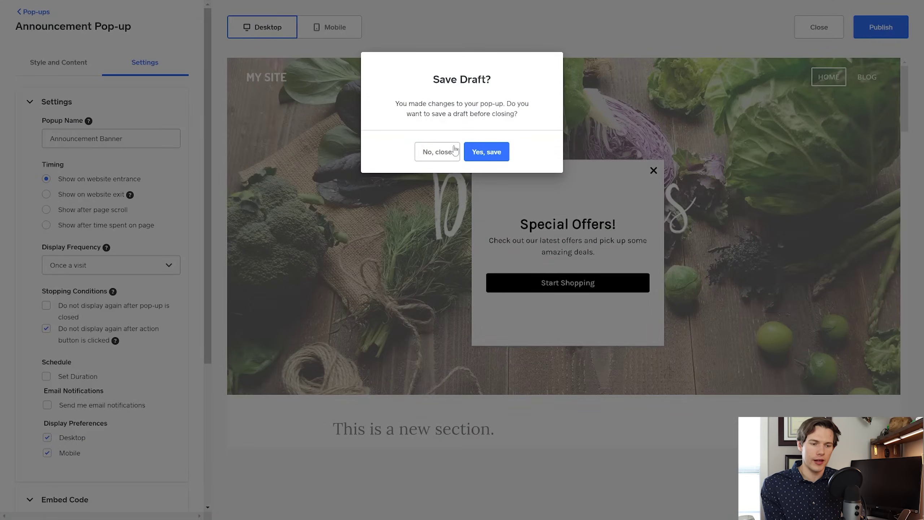
{"action": "left_click", "coordinate": [441, 151]}
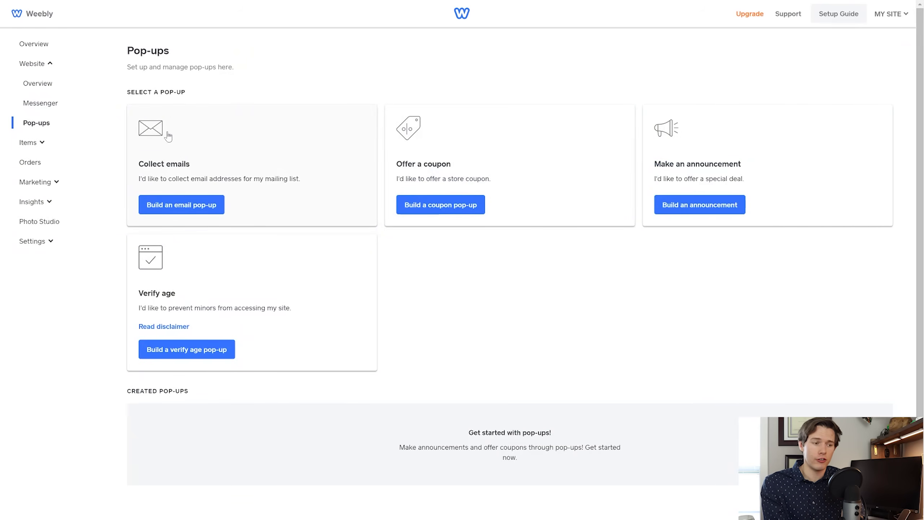
View the website's Messenger page and expand the dashboard's Items and Marketing sections
{"action": "left_click", "coordinate": [53, 105]}
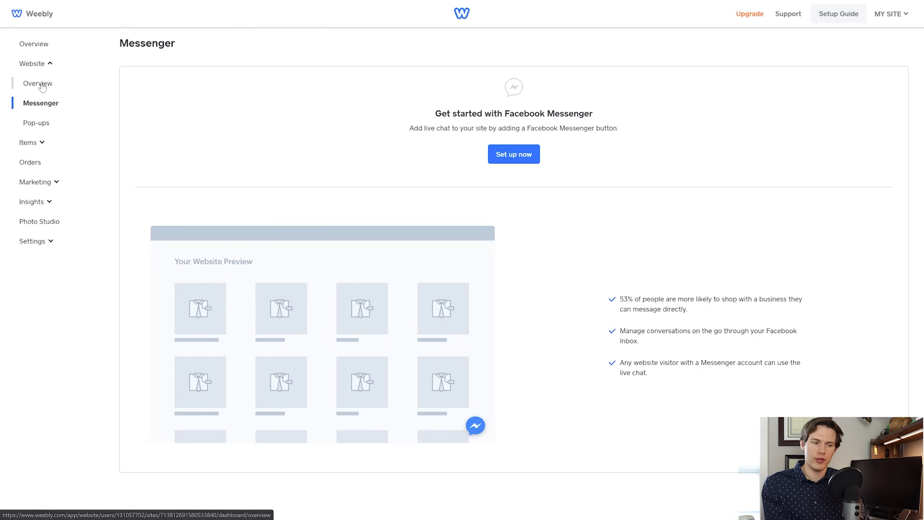
{"action": "left_click", "coordinate": [38, 143]}
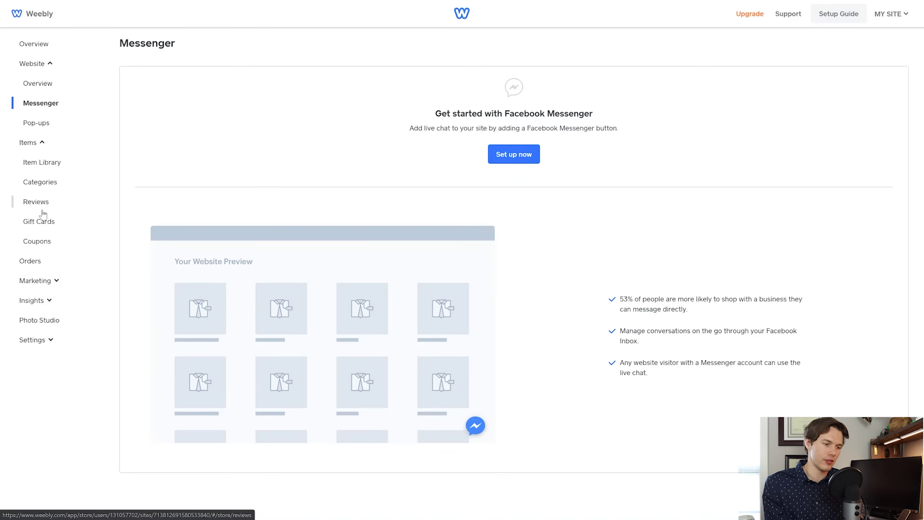
{"action": "left_click", "coordinate": [57, 281]}
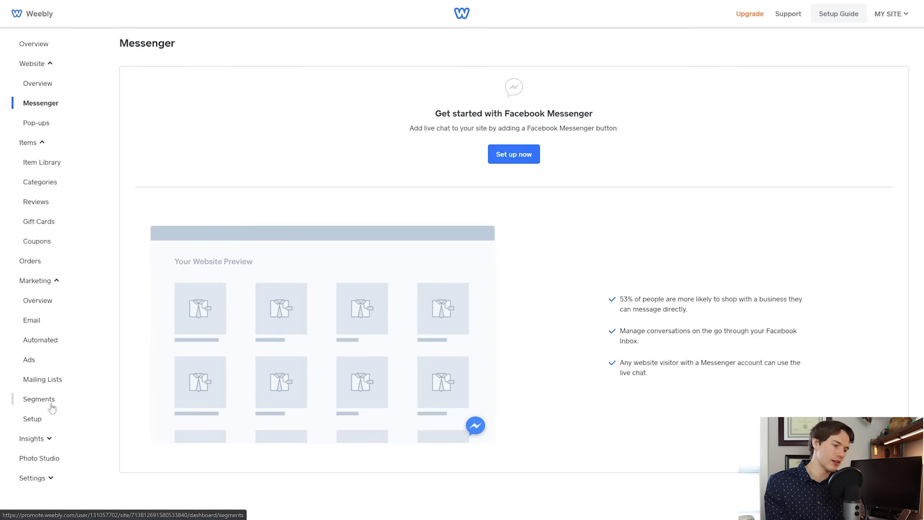
Open the marketing overview and examine its setup checklist, email templates, pop-up suggestions and help articles
{"action": "left_click", "coordinate": [47, 302]}
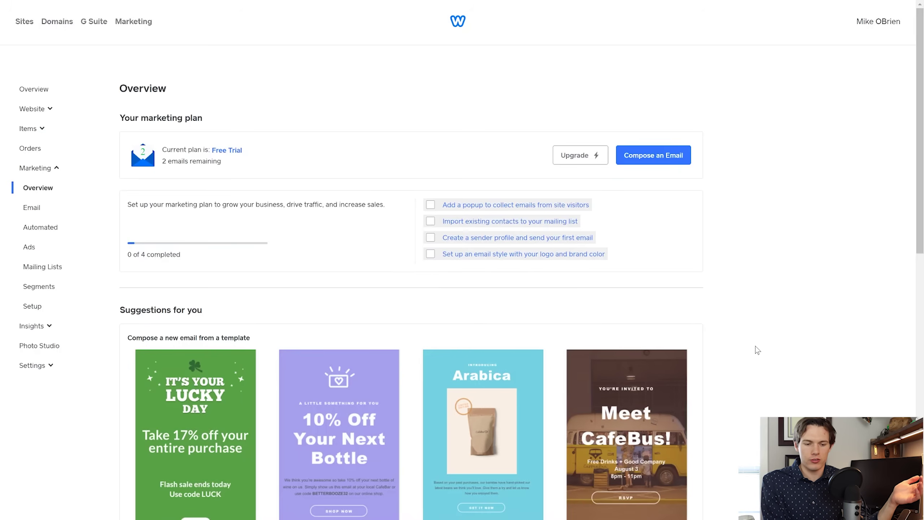
{"action": "scroll", "coordinate": [756, 348], "scroll_direction": "down", "scroll_amount": 5}
{"action": "scroll", "coordinate": [755, 345], "scroll_direction": "down", "scroll_amount": 5}
{"action": "scroll", "coordinate": [755, 345], "scroll_direction": "up", "scroll_amount": 3}
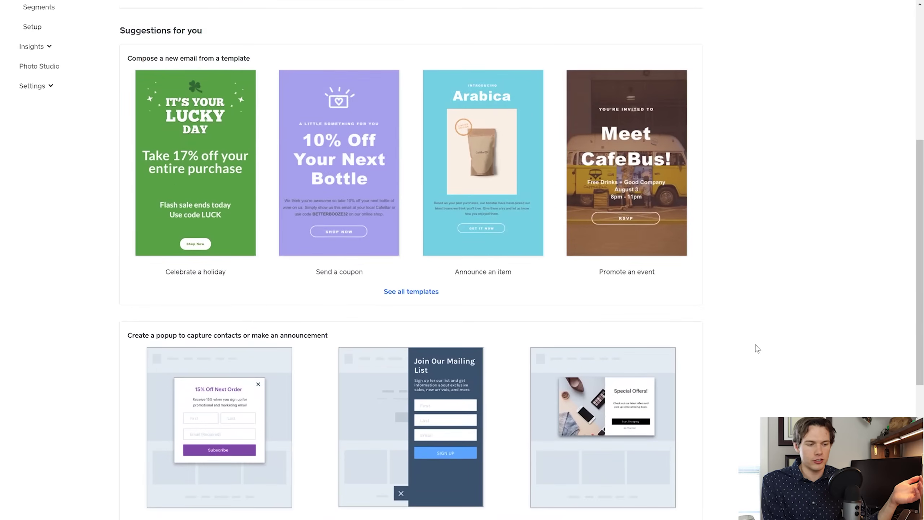
{"action": "scroll", "coordinate": [756, 345], "scroll_direction": "down", "scroll_amount": 2}
{"action": "scroll", "coordinate": [756, 348], "scroll_direction": "down", "scroll_amount": 5}
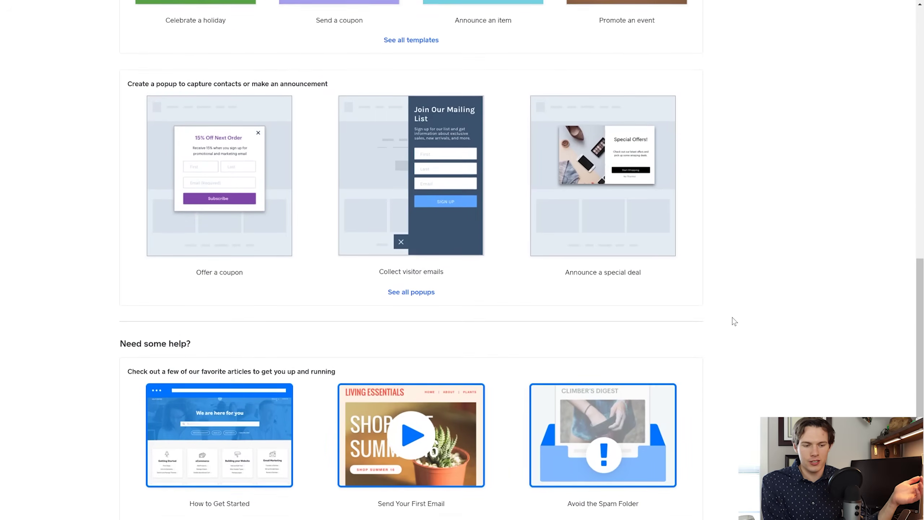
{"action": "scroll", "coordinate": [734, 321], "scroll_direction": "up", "scroll_amount": 13}
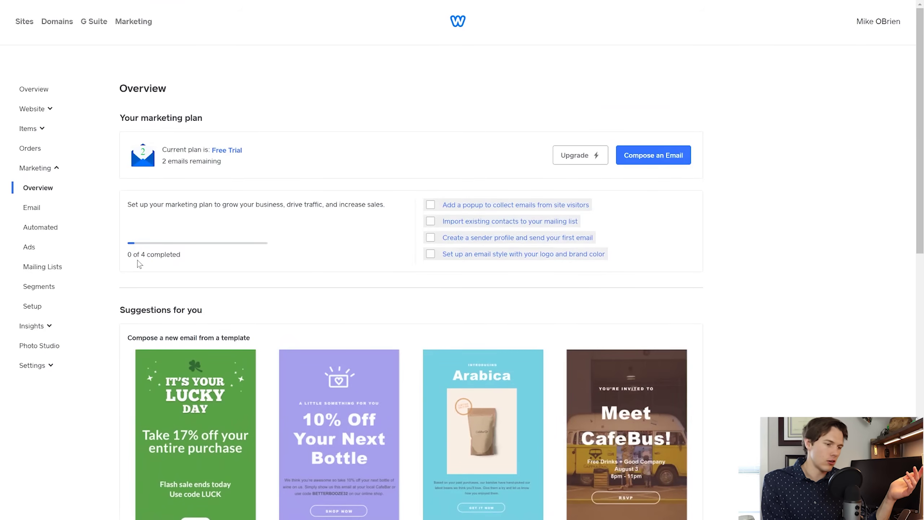
Open the Insights overview and inspect the site's visit and sales charts
{"action": "left_click", "coordinate": [43, 327]}
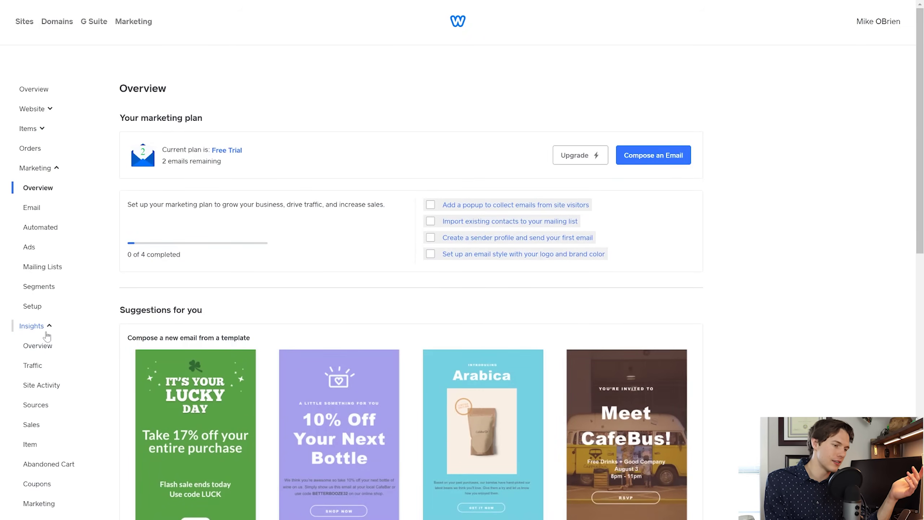
{"action": "left_click", "coordinate": [38, 365]}
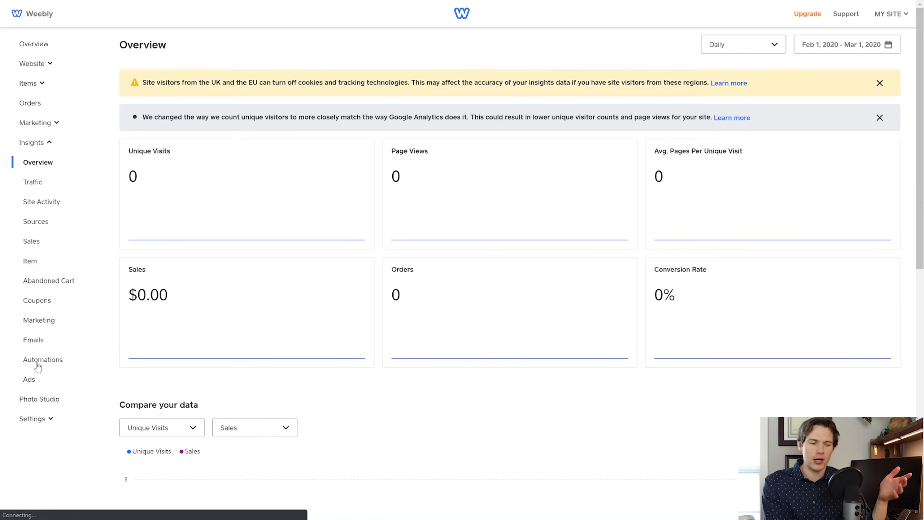
{"action": "mouse_move", "coordinate": [159, 356]}
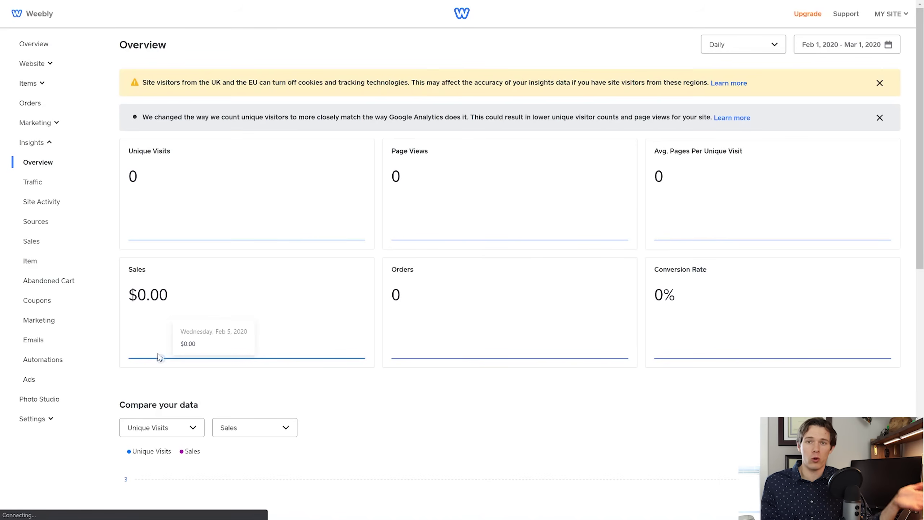